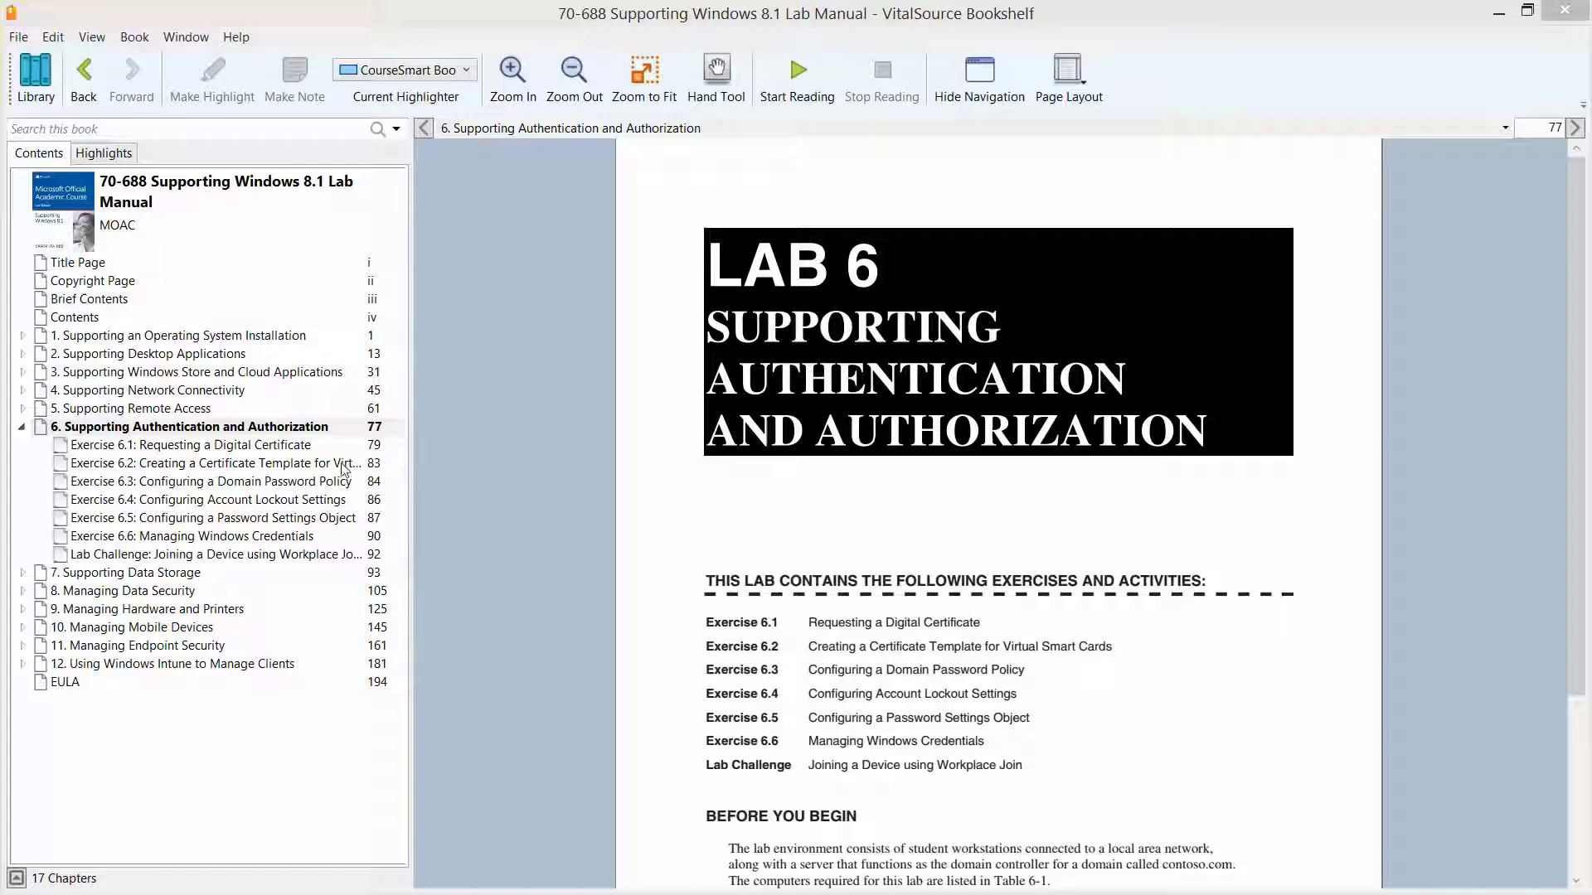
# Jump to Exercise 6.1, Requesting a Digital Certificate, then minimize the Bookshelf reader
pyautogui.click(306, 451)
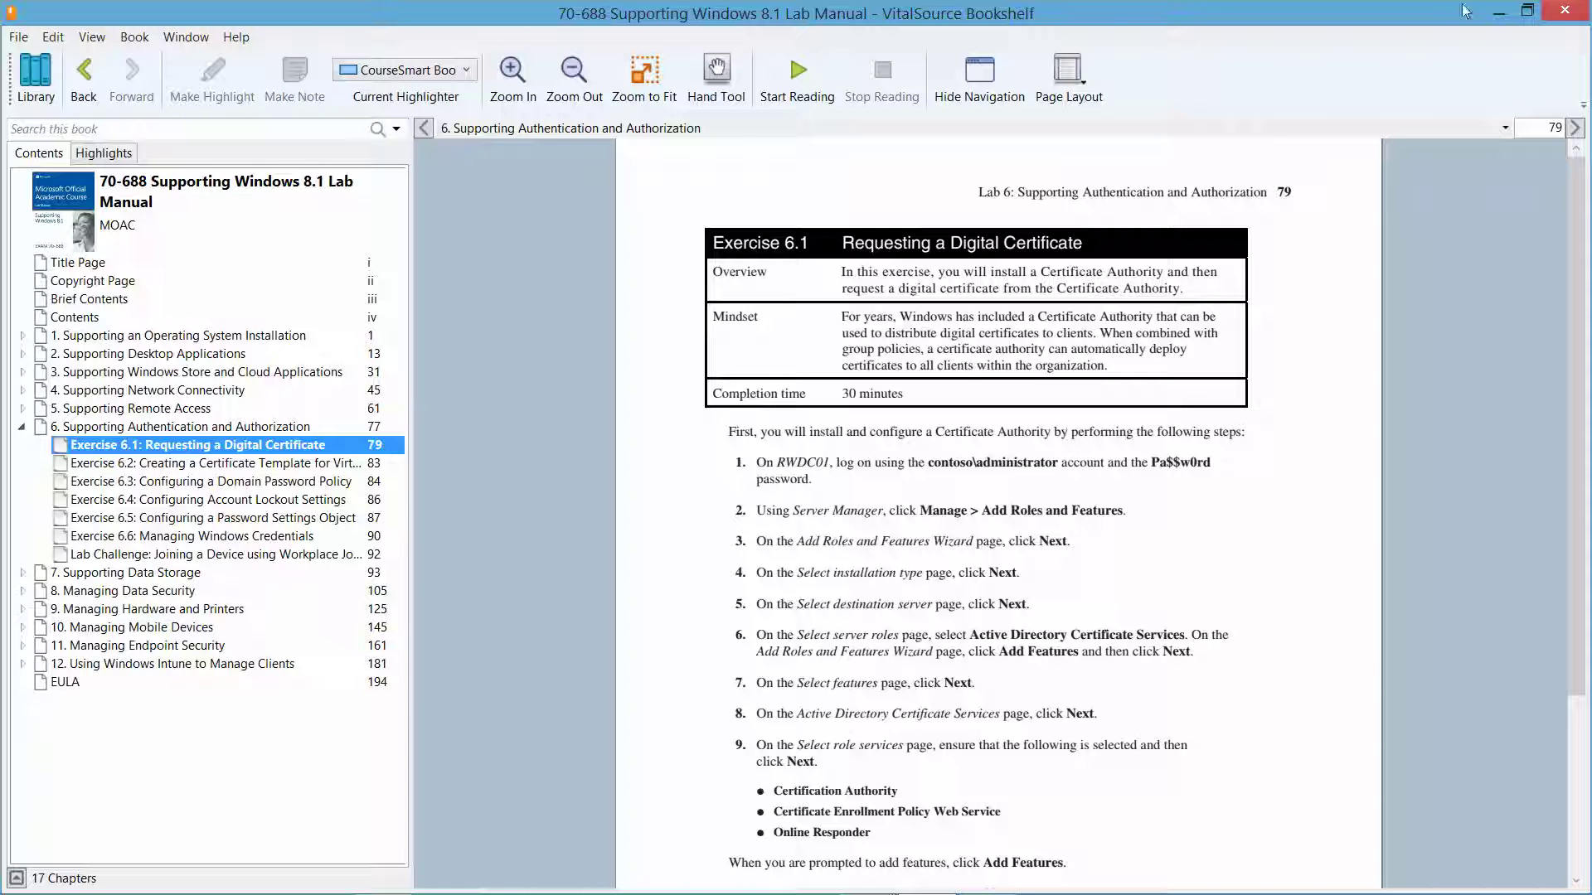
pyautogui.click(1495, 12)
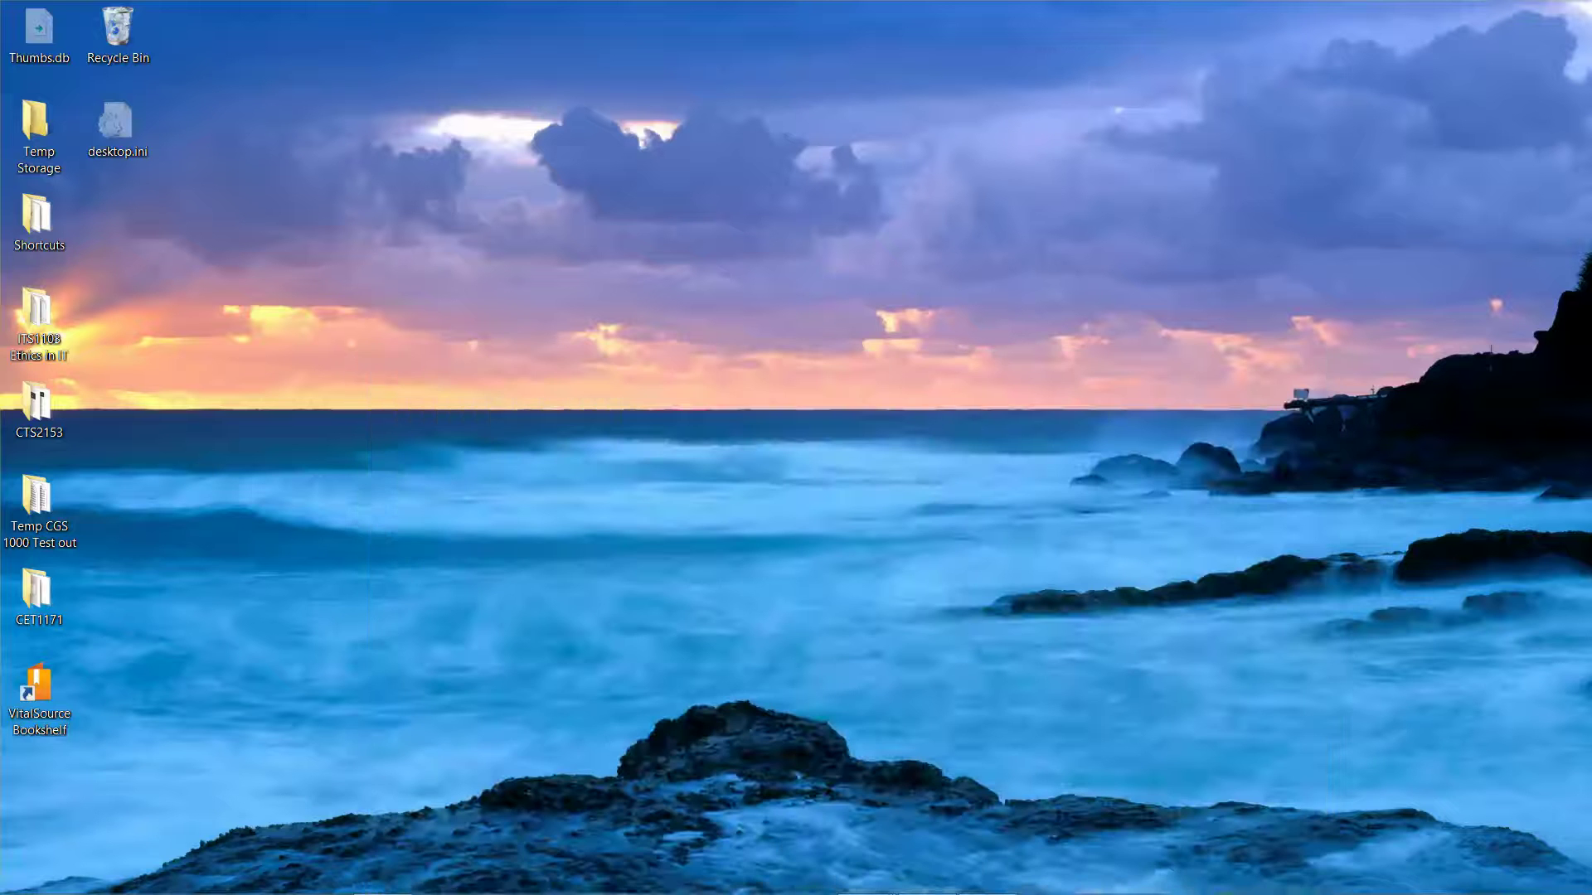
# Open the RWDC01 VM and sign in as the domain Administrator with the account password
pyautogui.moveTo(885, 887)
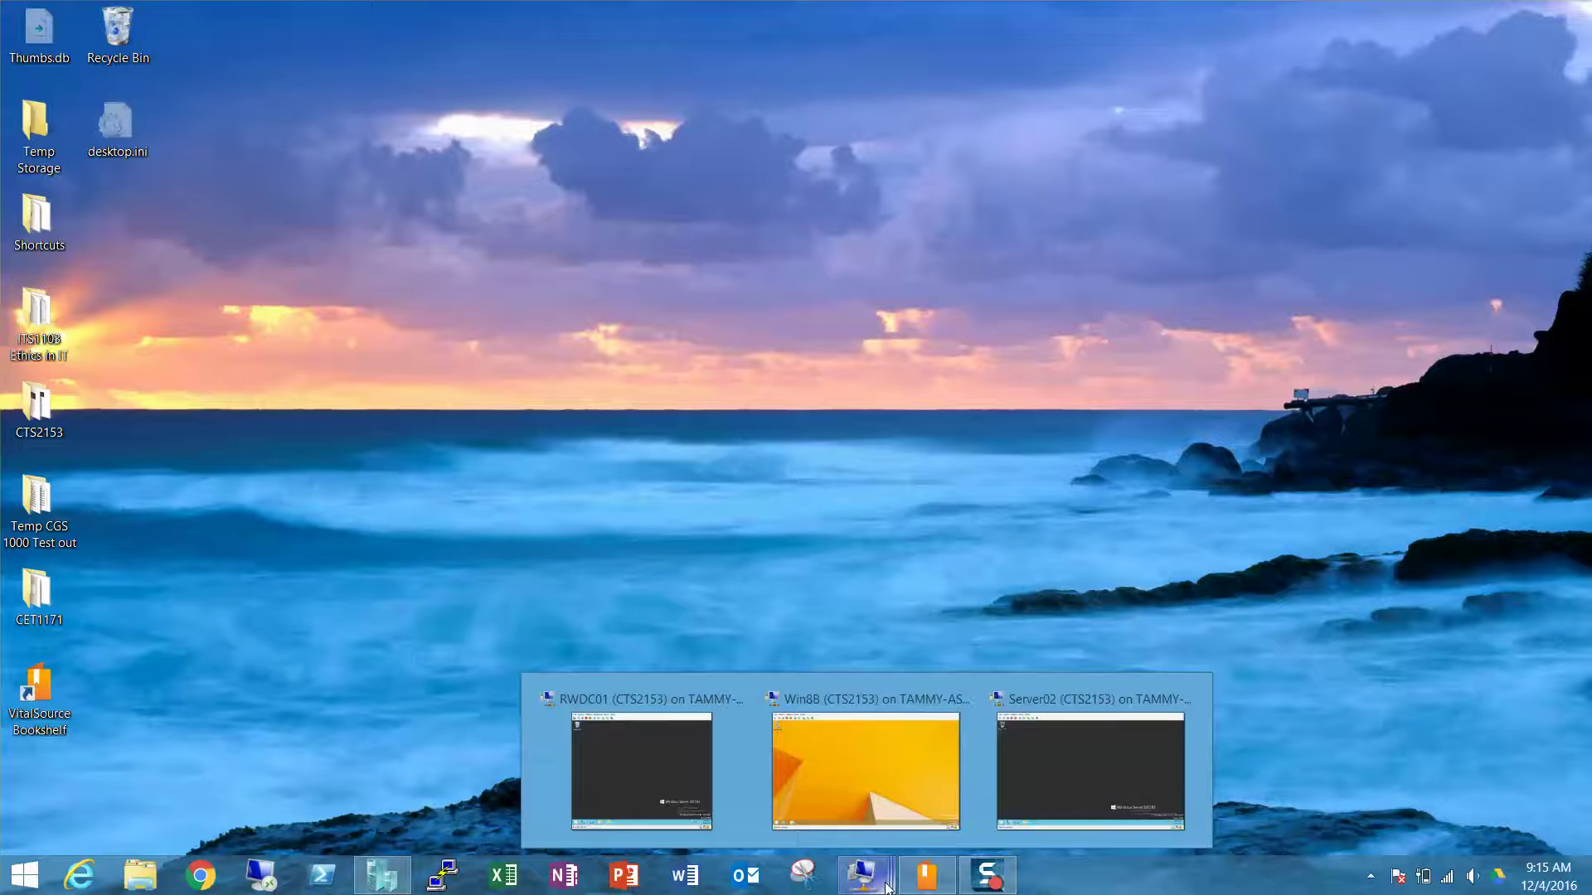
pyautogui.click(654, 772)
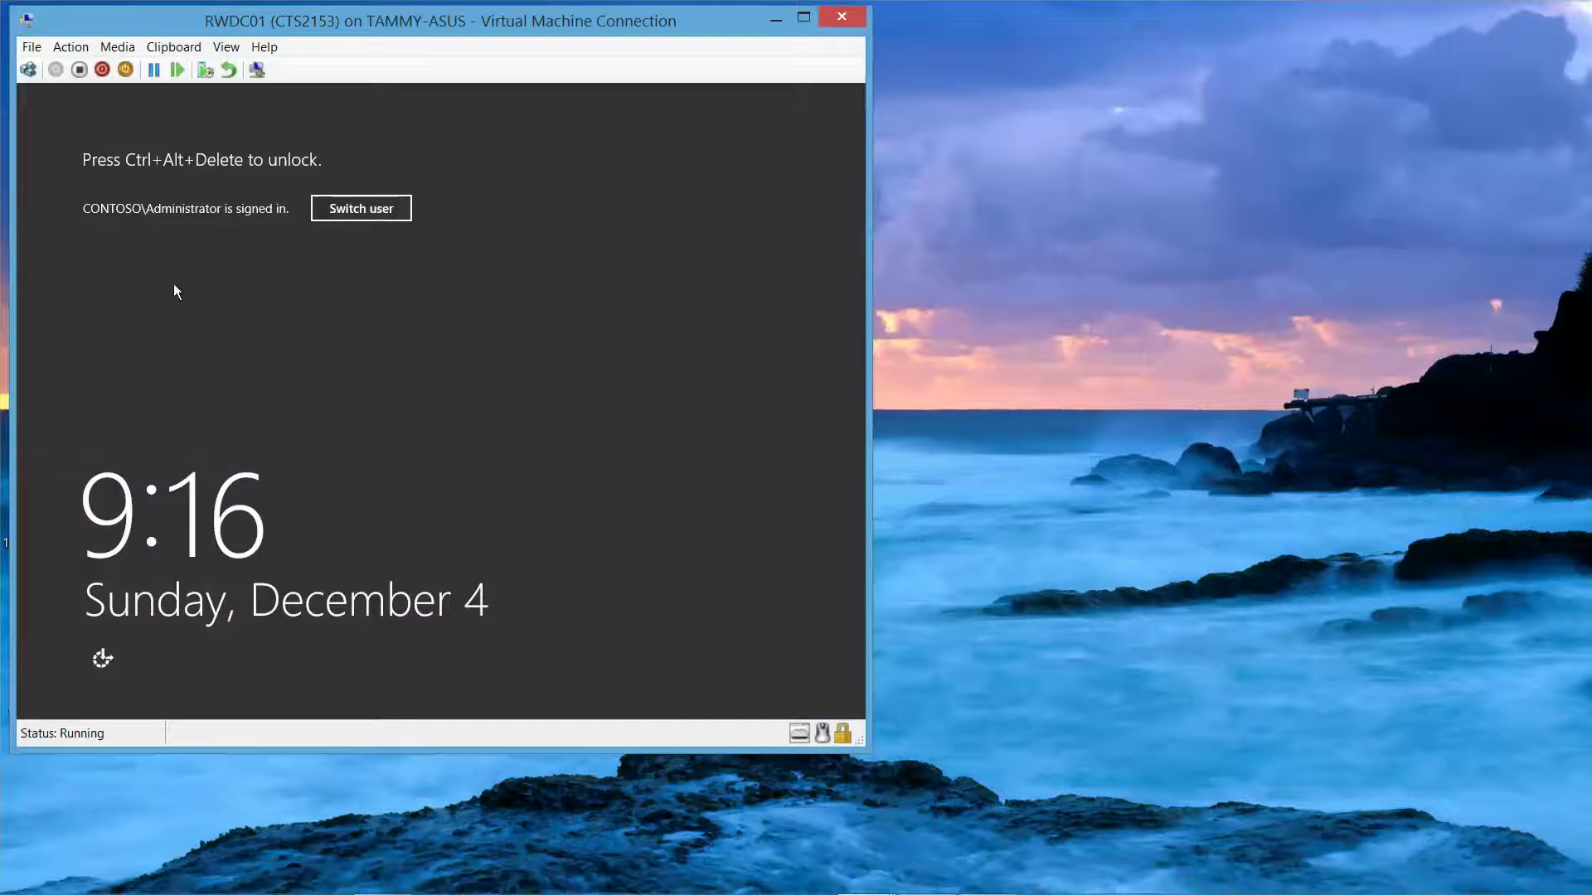
pyautogui.click(27, 70)
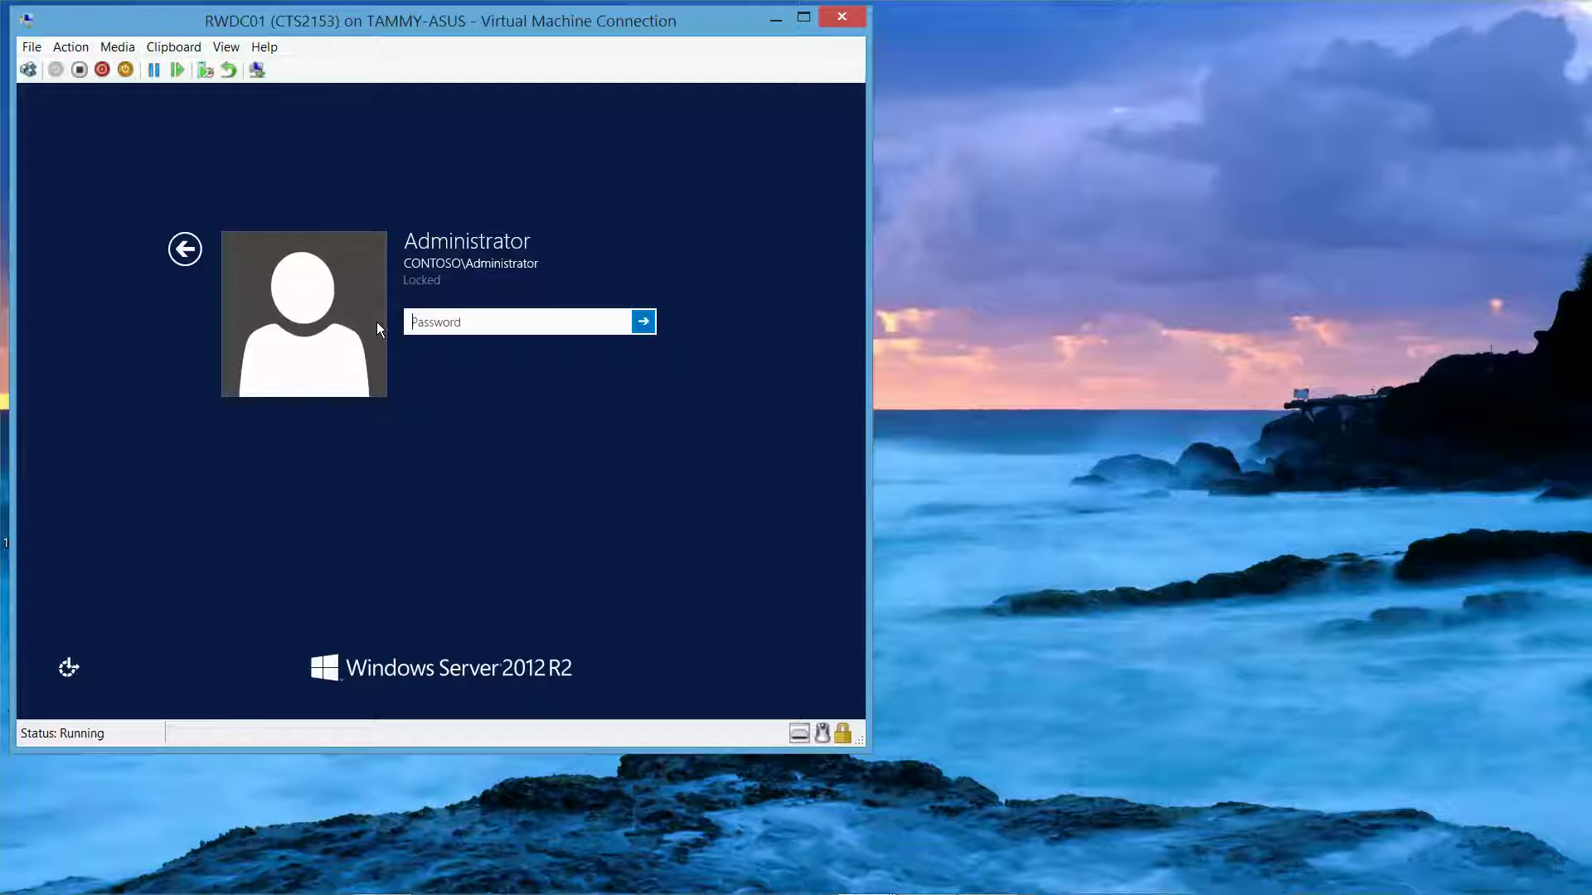
pyautogui.write('Pa$$w0rd')
pyautogui.click(620, 325)
pyautogui.click(643, 322)
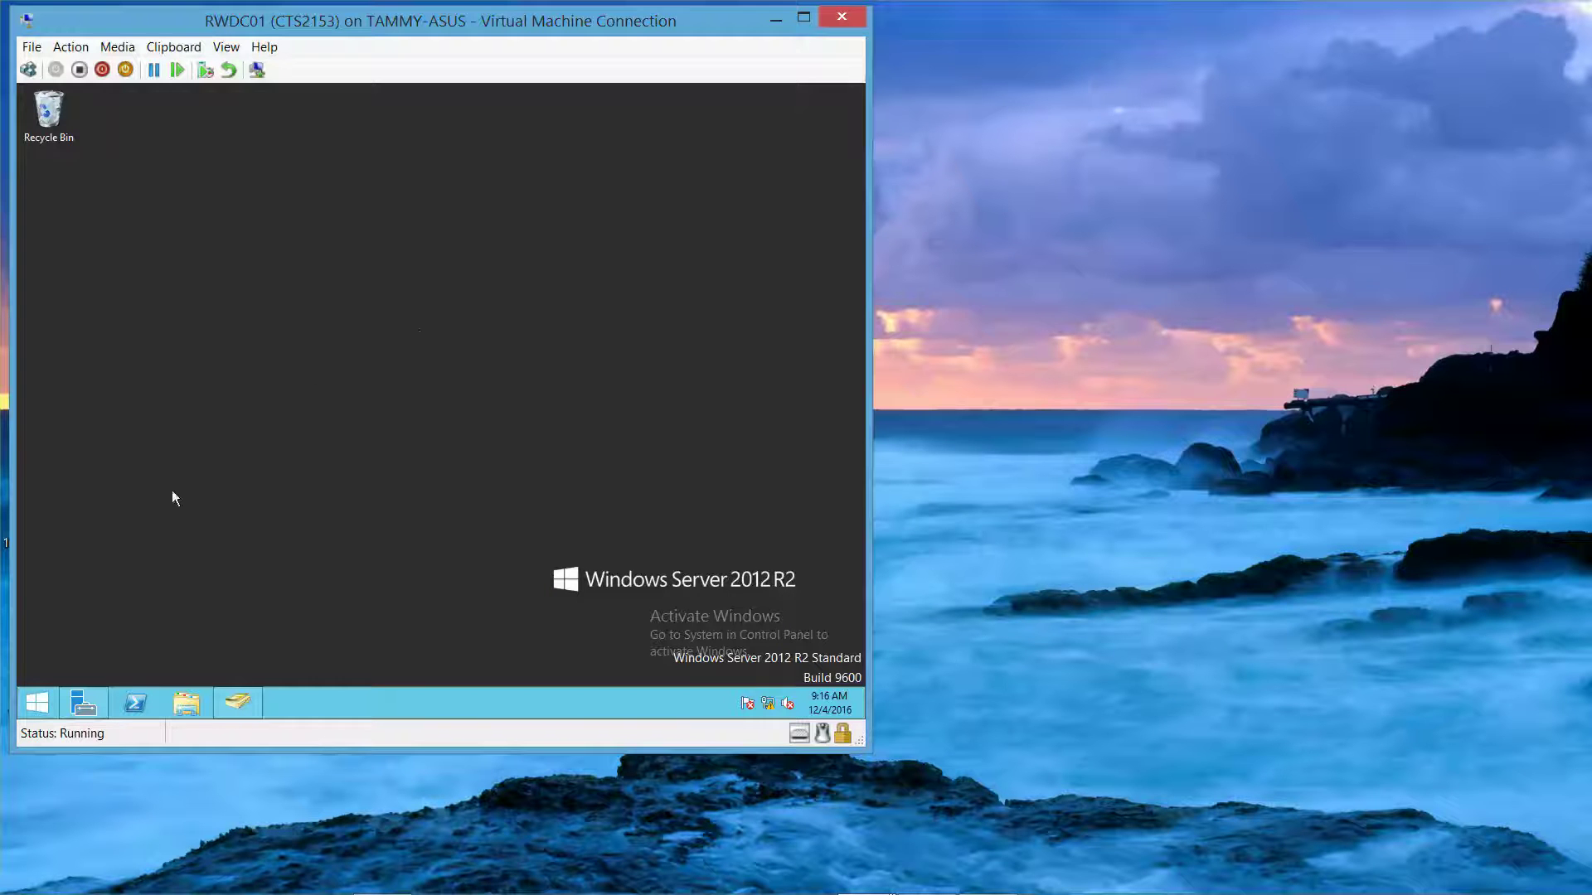
# Close the Active Directory Users and Computers window, leaving Server Manager's Dashboard
pyautogui.rightClick(238, 702)
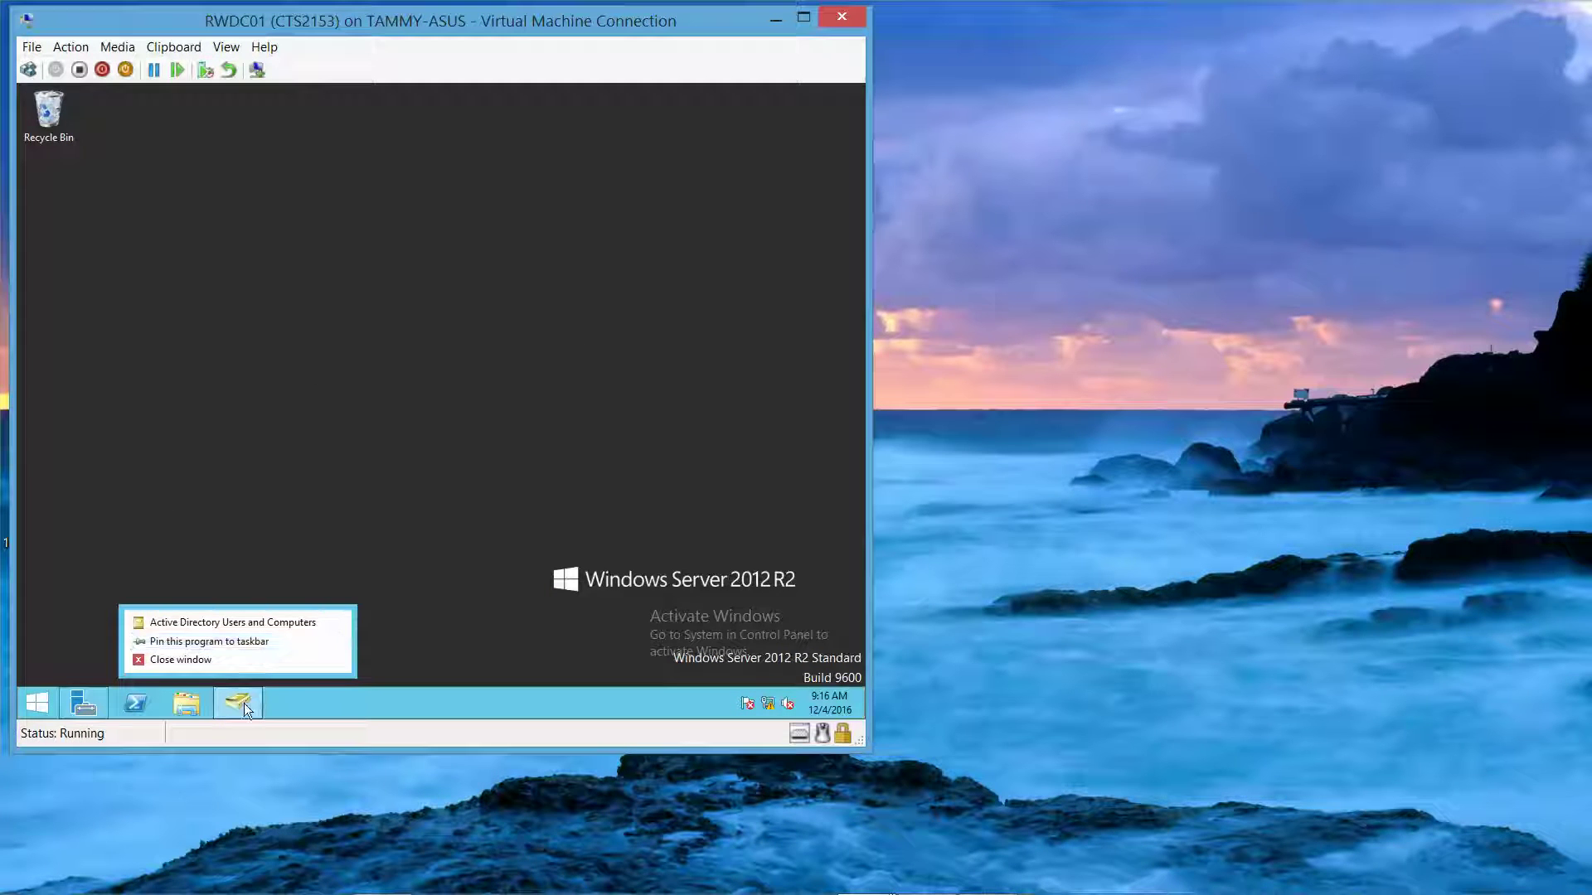
pyautogui.click(491, 527)
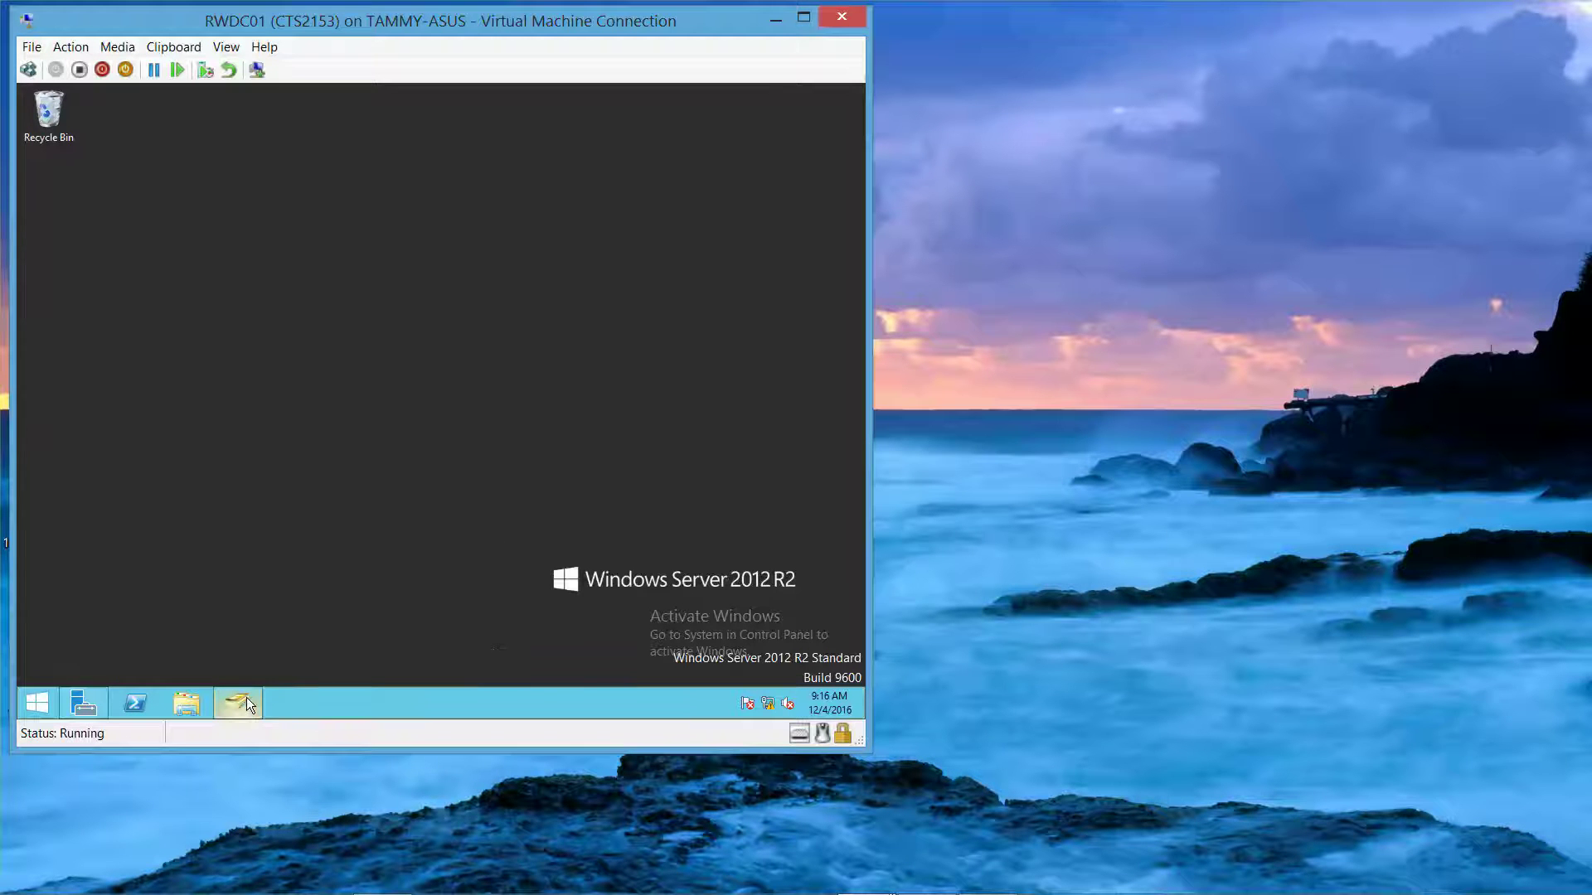
pyautogui.moveTo(248, 703)
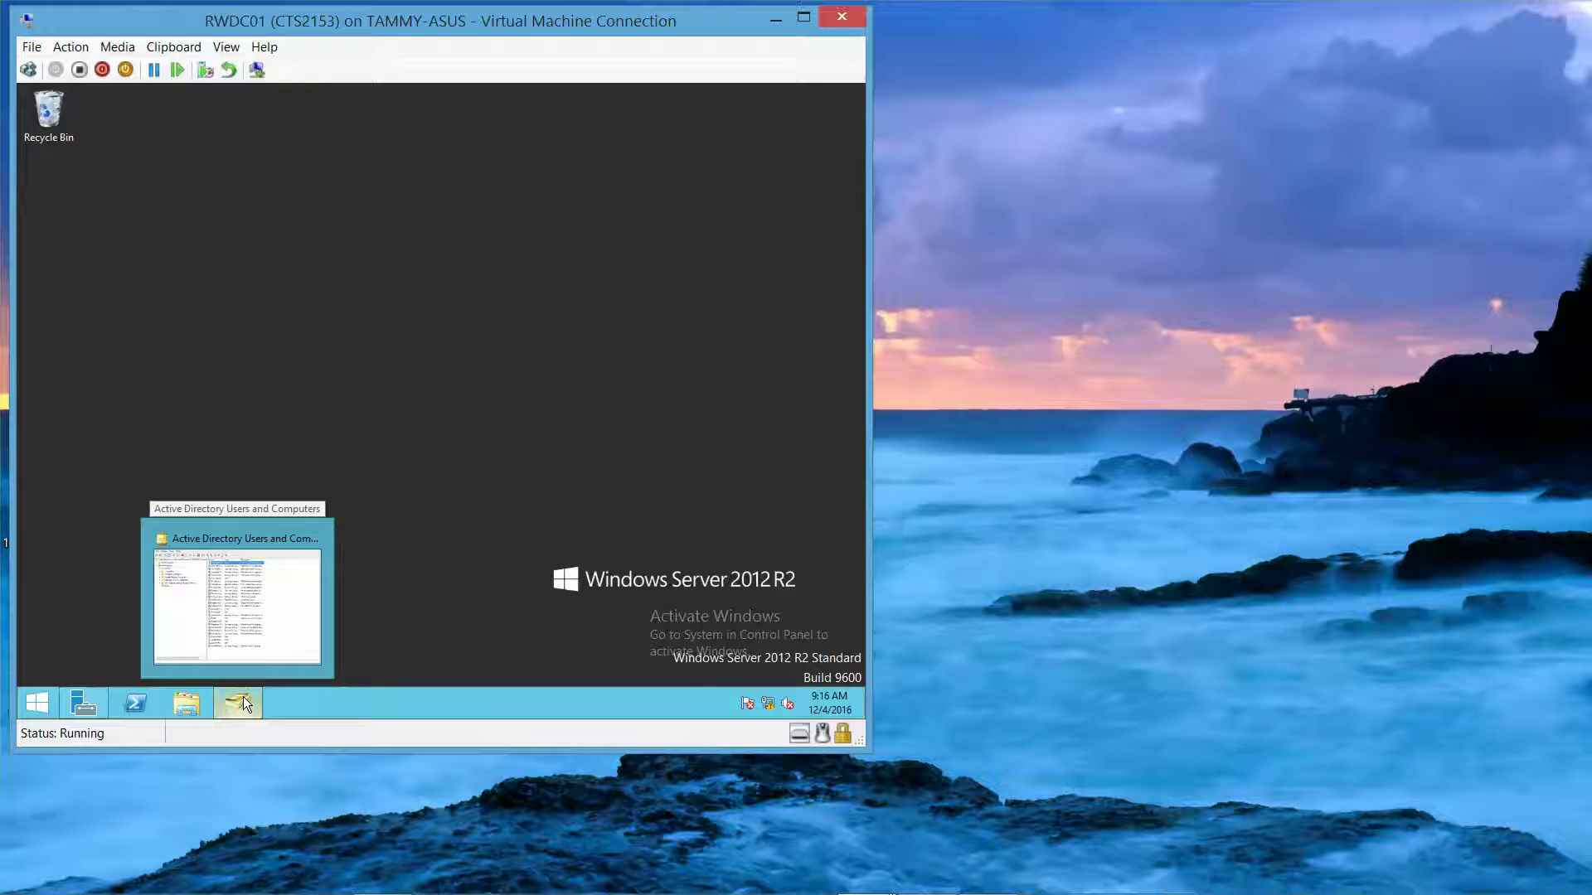
pyautogui.moveTo(291, 588)
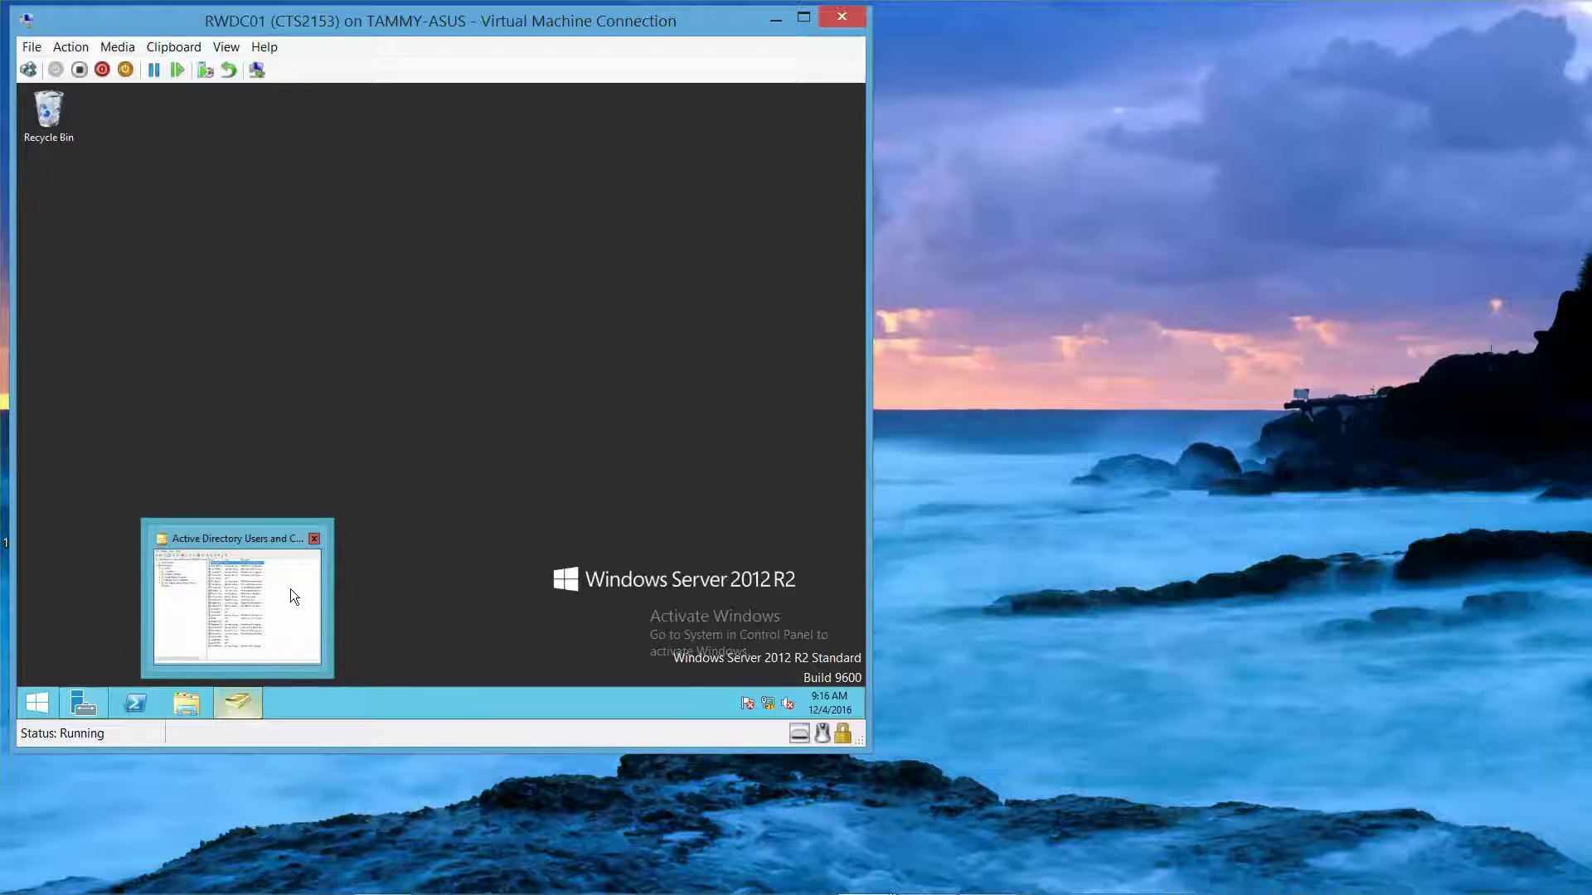
pyautogui.click(315, 539)
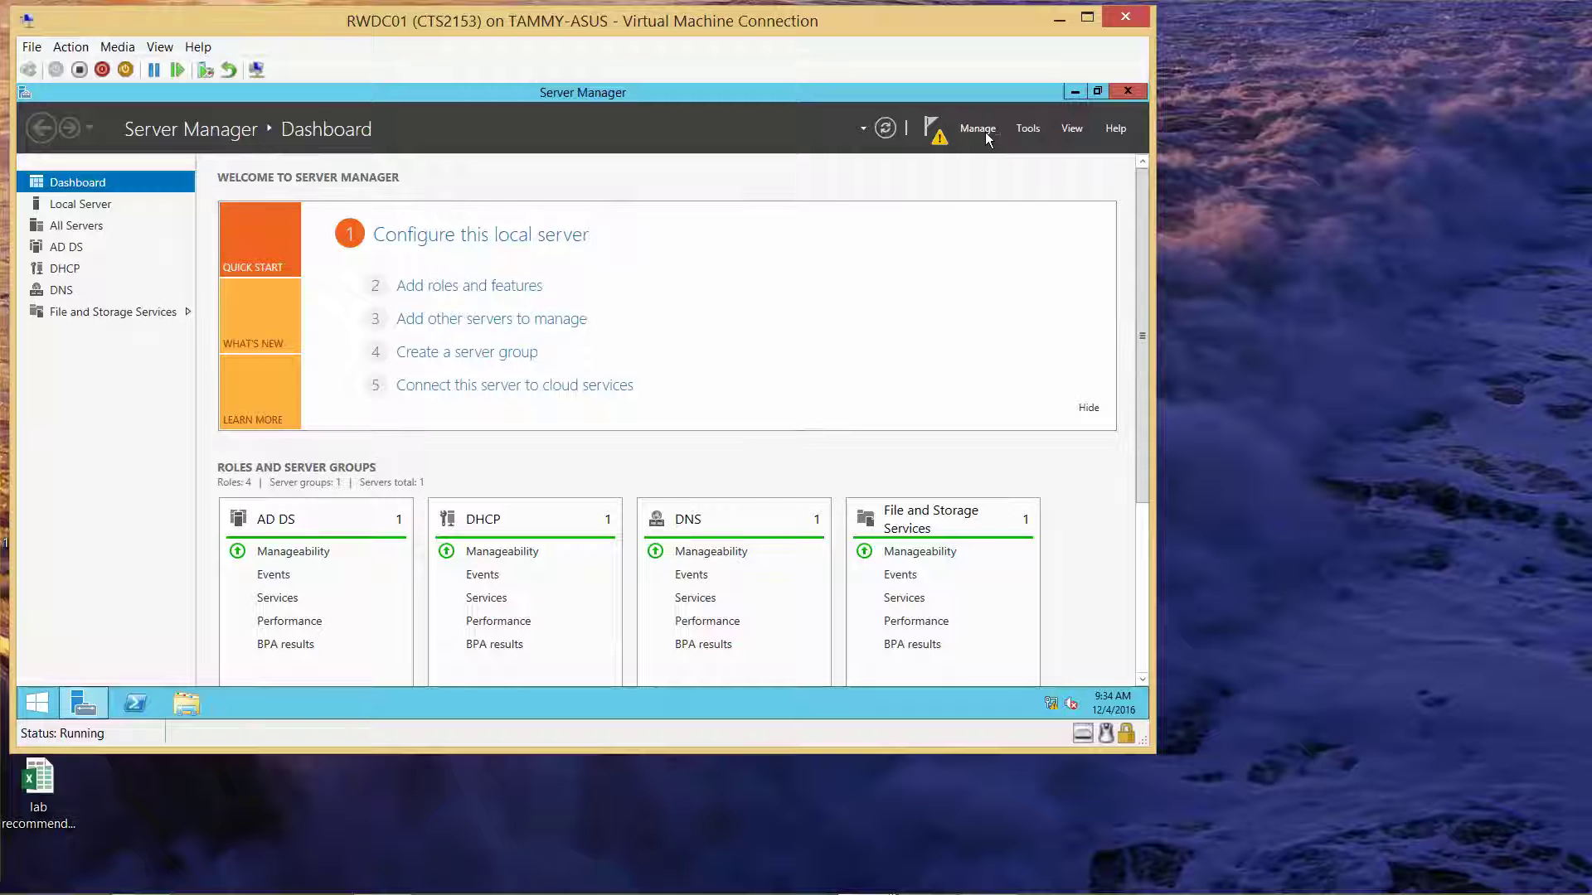
# Start Add Roles and Features with role-based installation targeting RWDC01.contoso.com
pyautogui.click(979, 130)
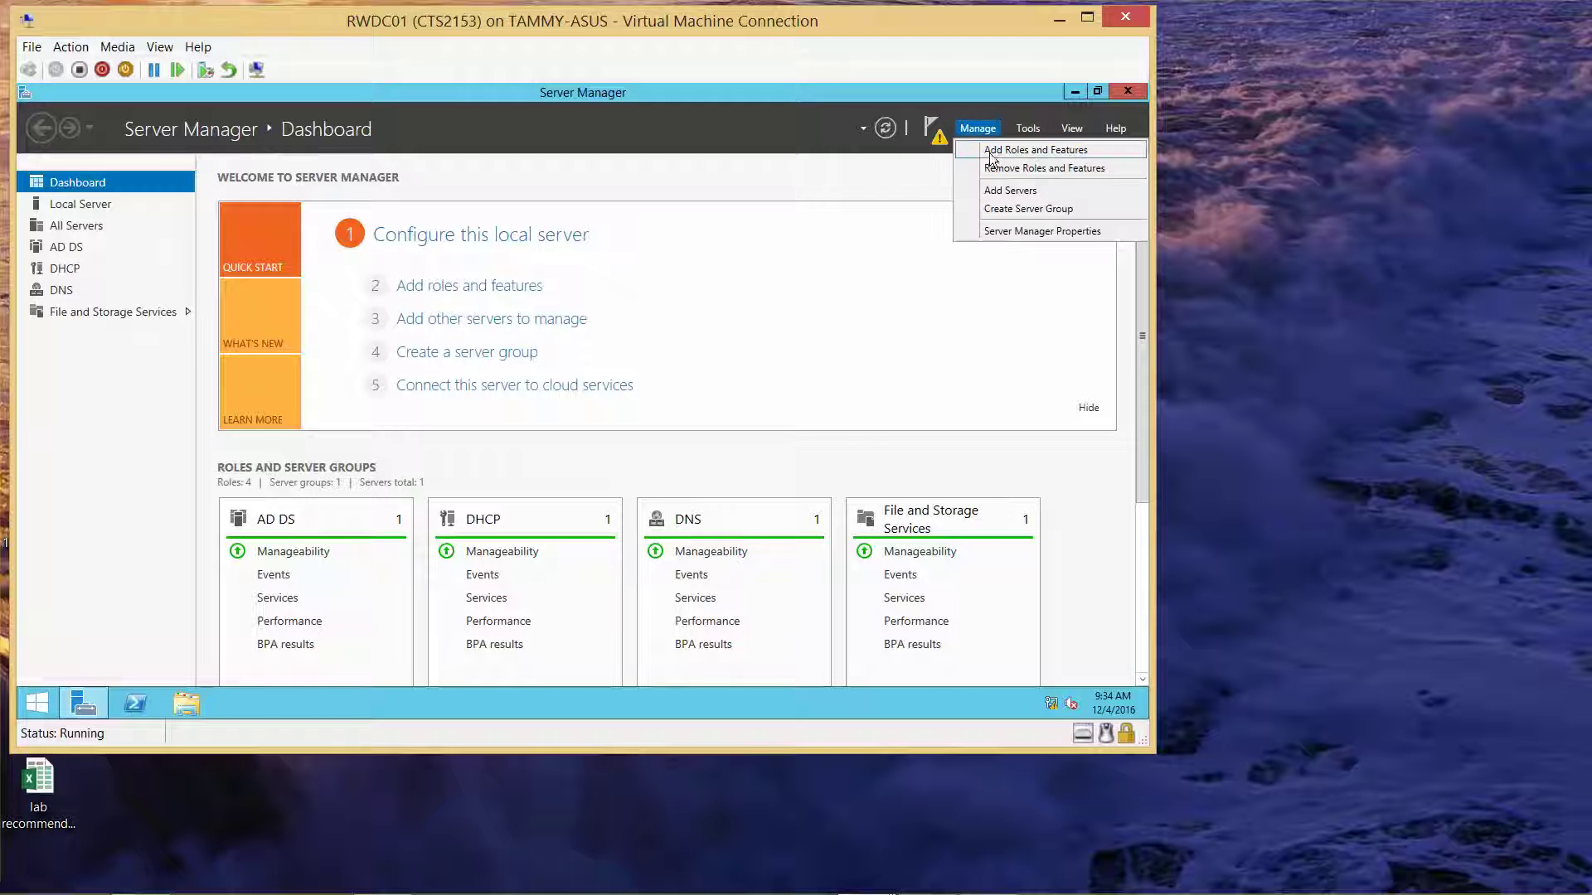
pyautogui.click(992, 152)
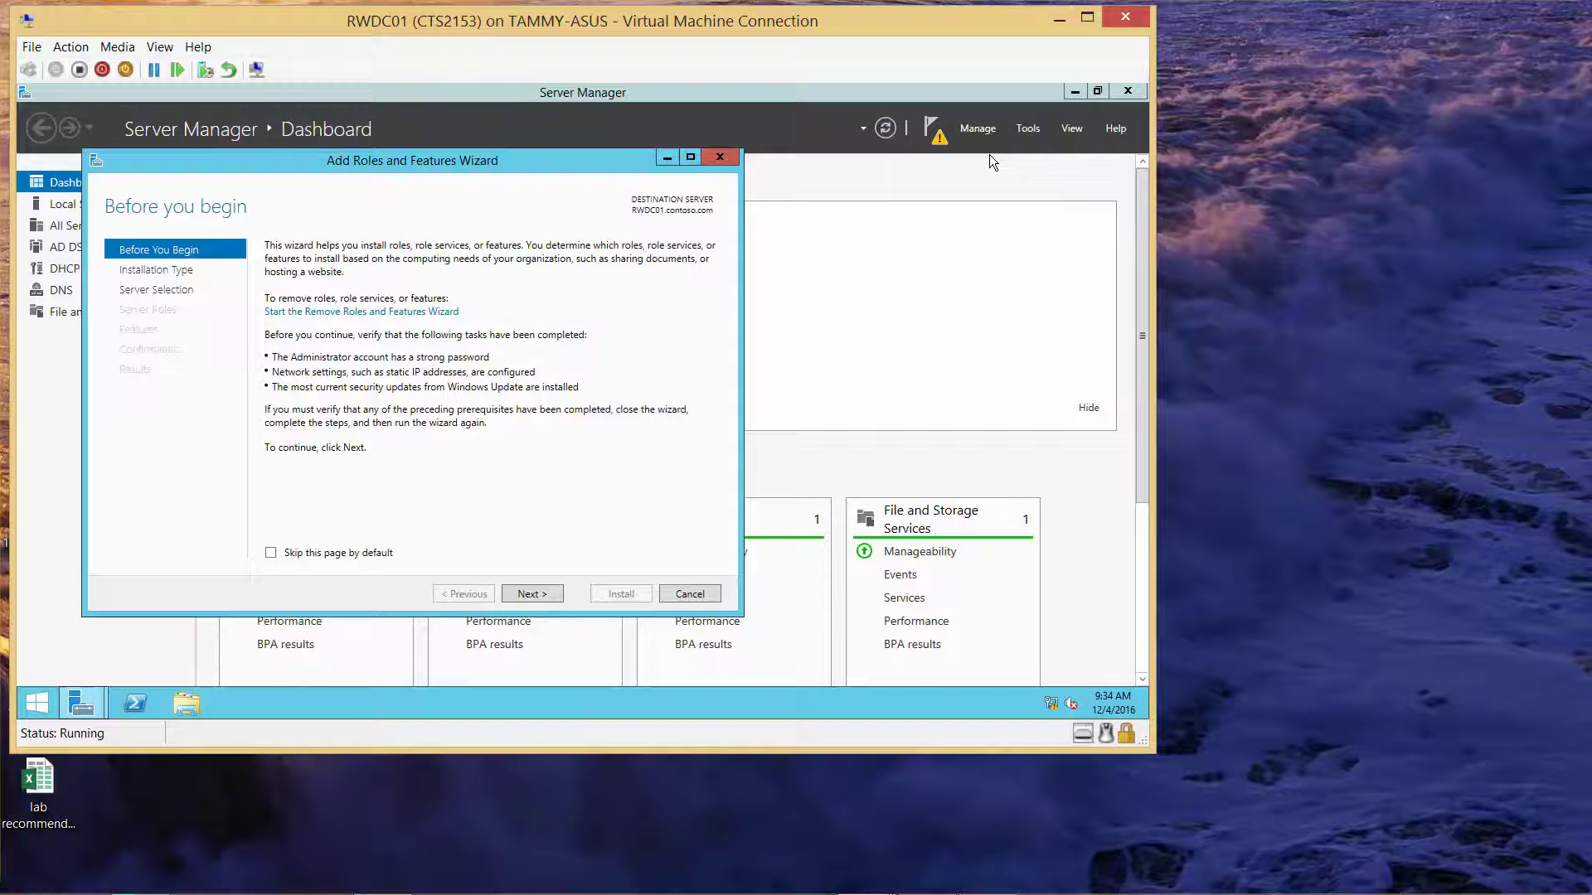
pyautogui.click(532, 593)
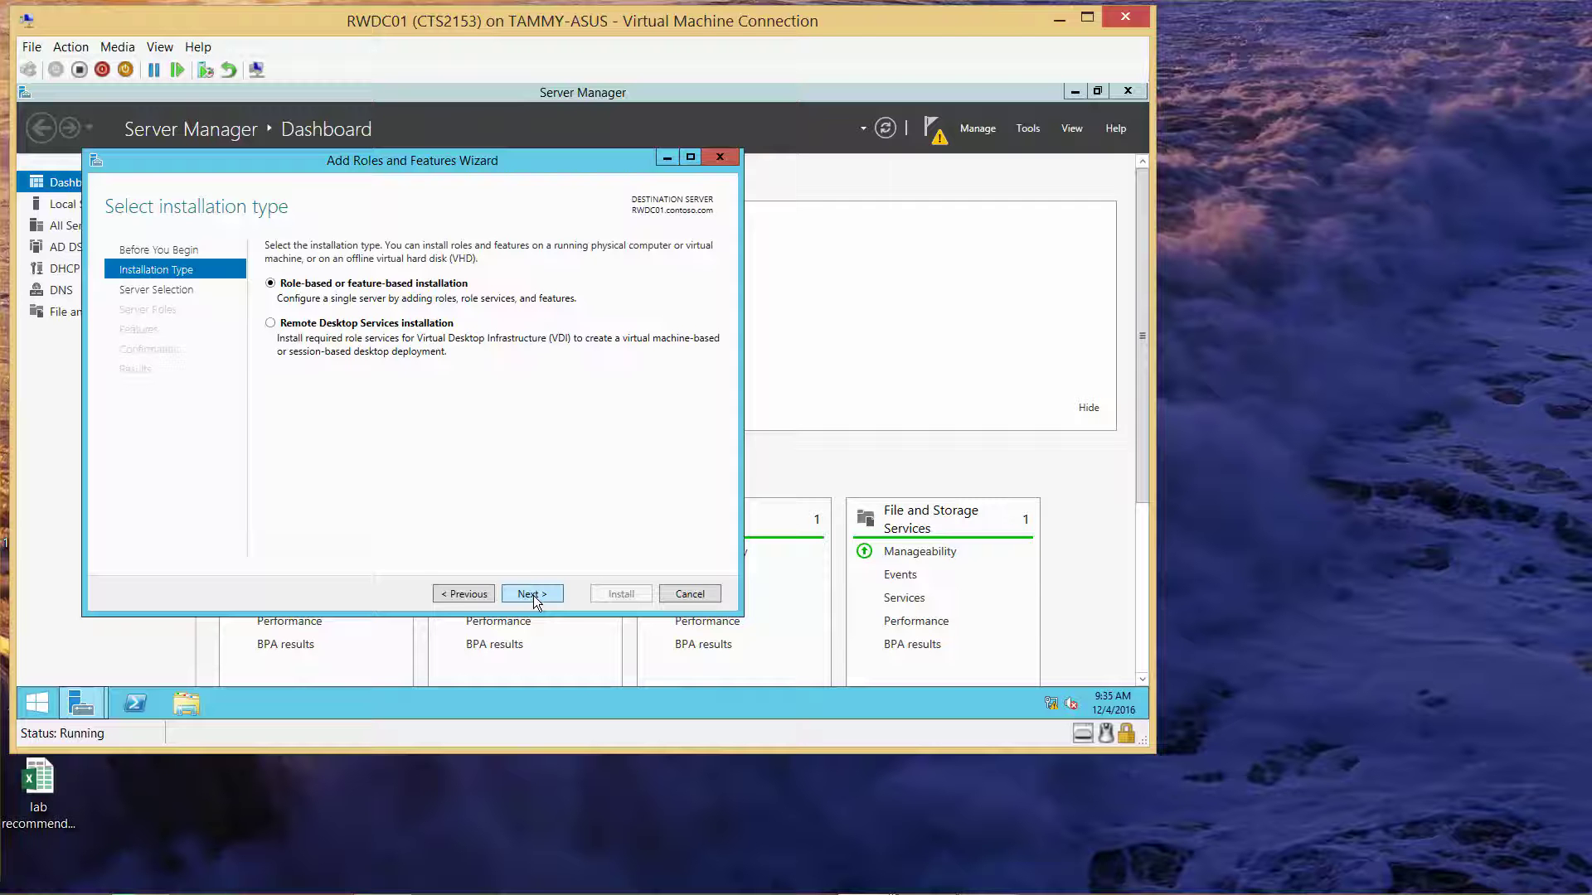
pyautogui.click(533, 594)
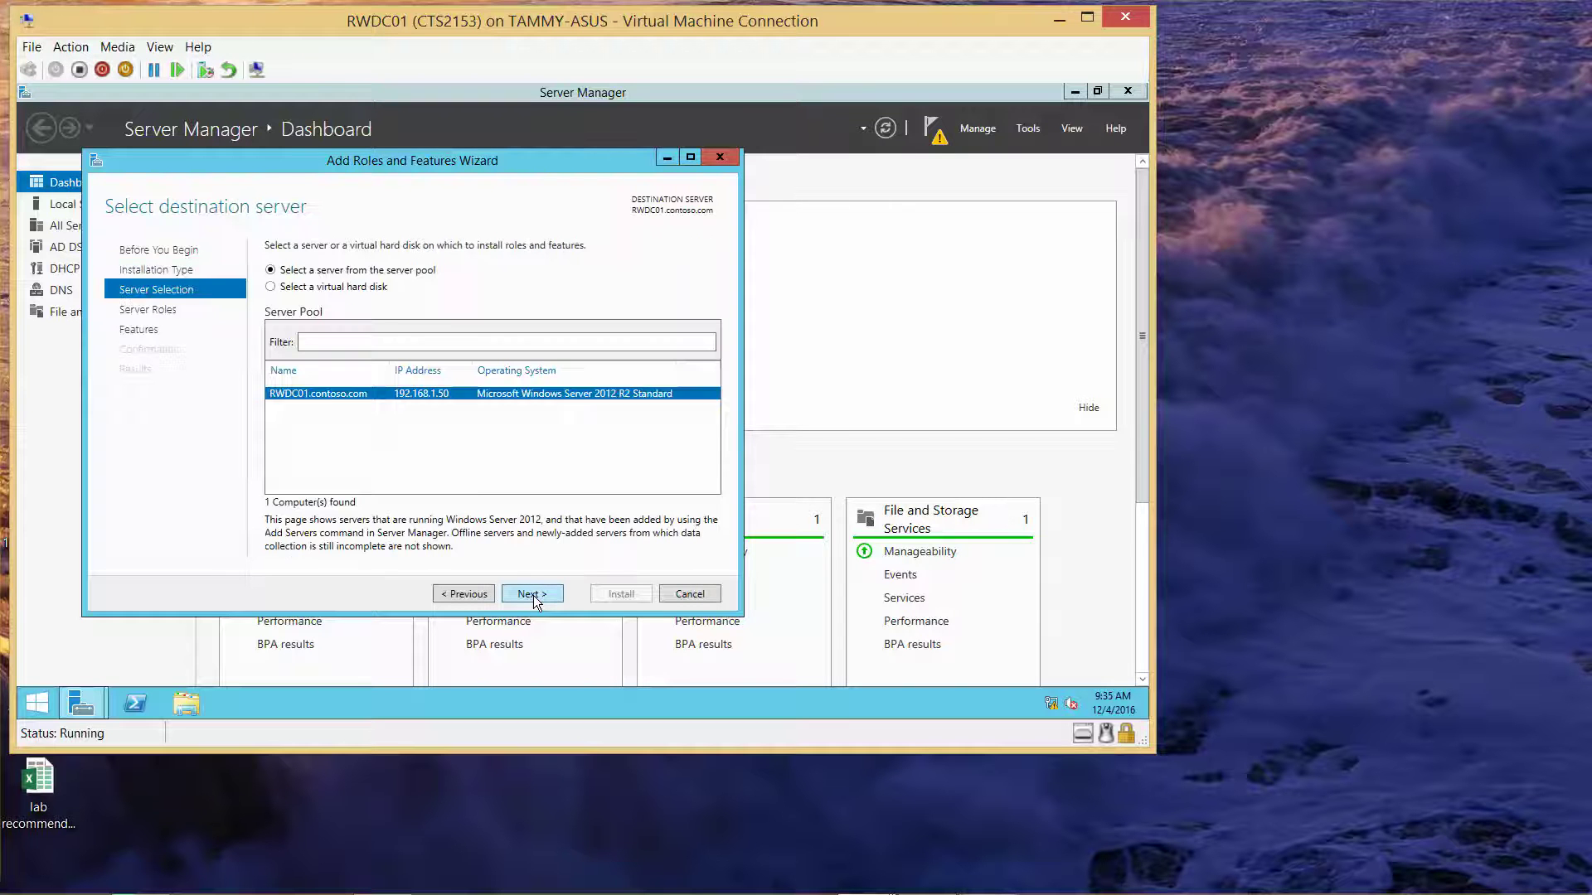
pyautogui.click(533, 594)
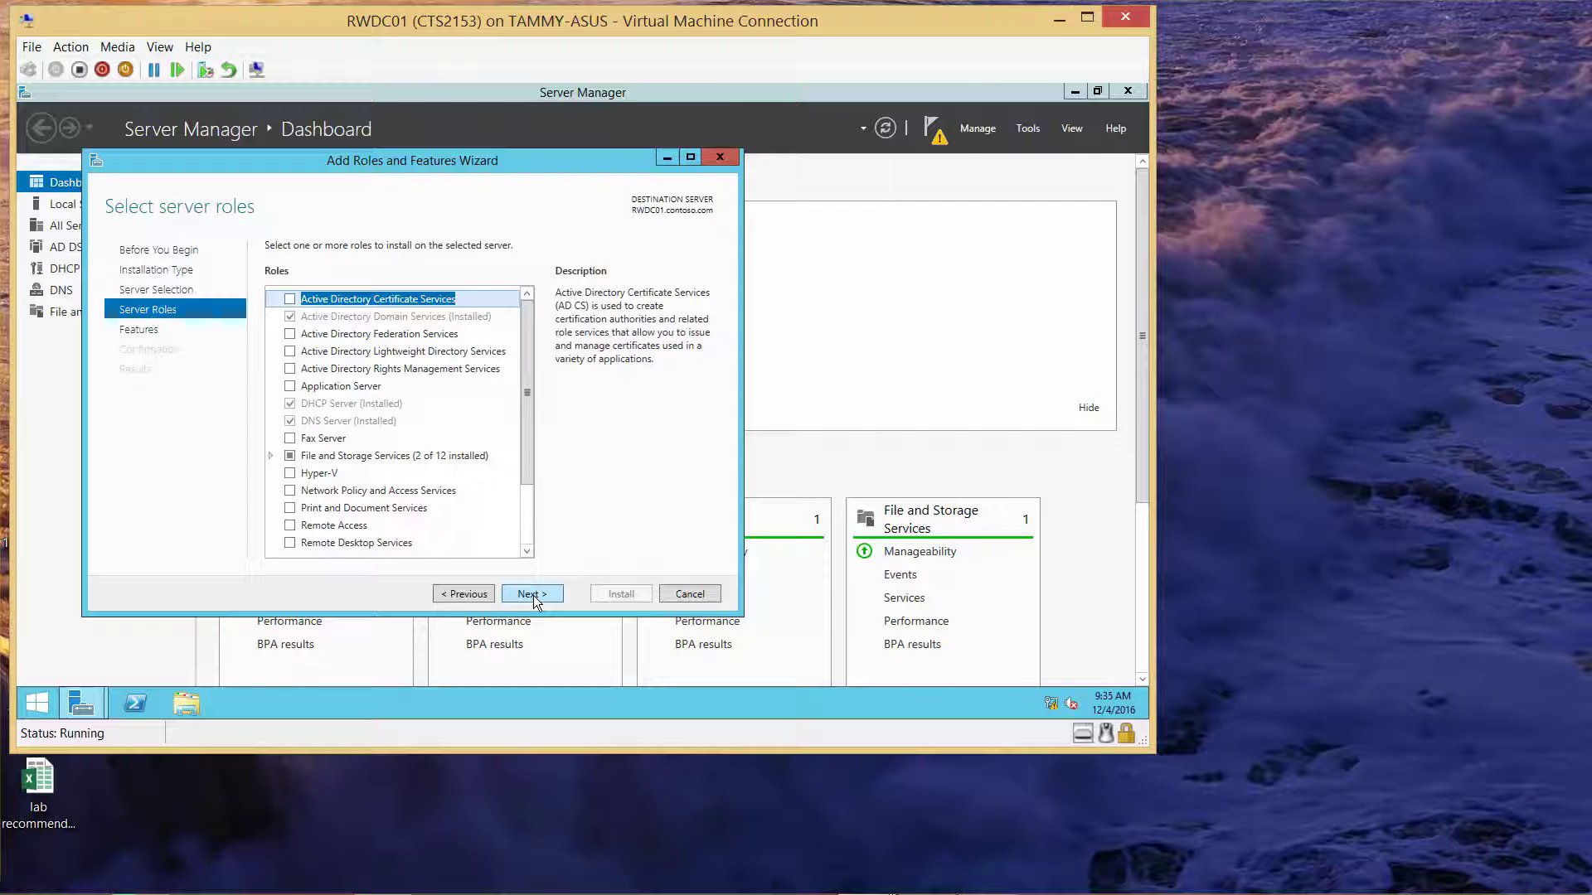
# Select Active Directory Certificate Services plus its management tools, skipping extra features
pyautogui.click(305, 300)
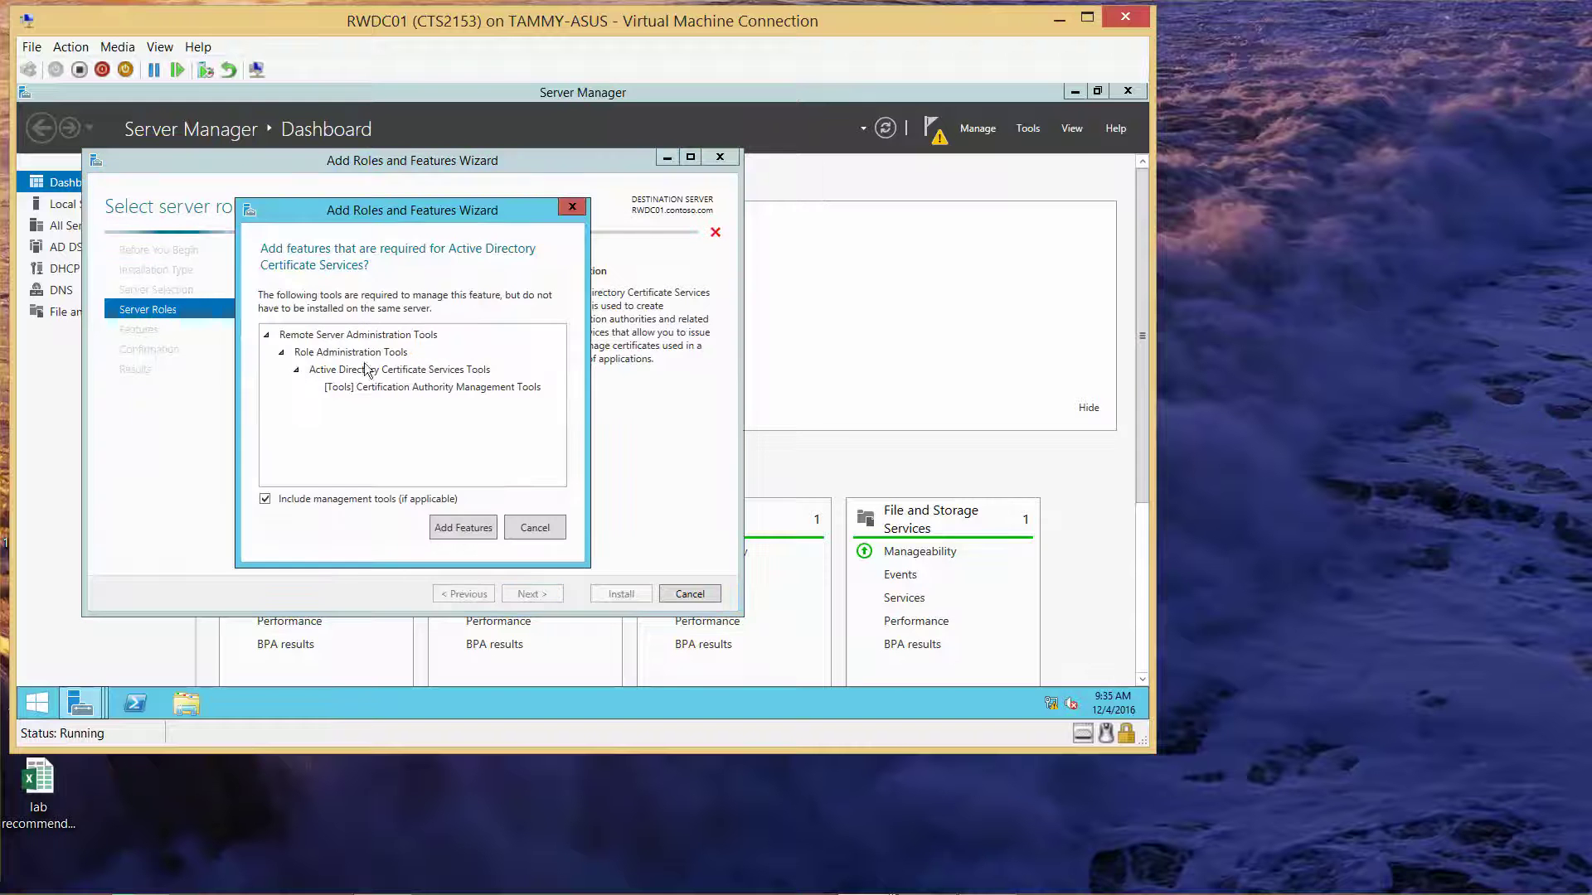
pyautogui.click(478, 524)
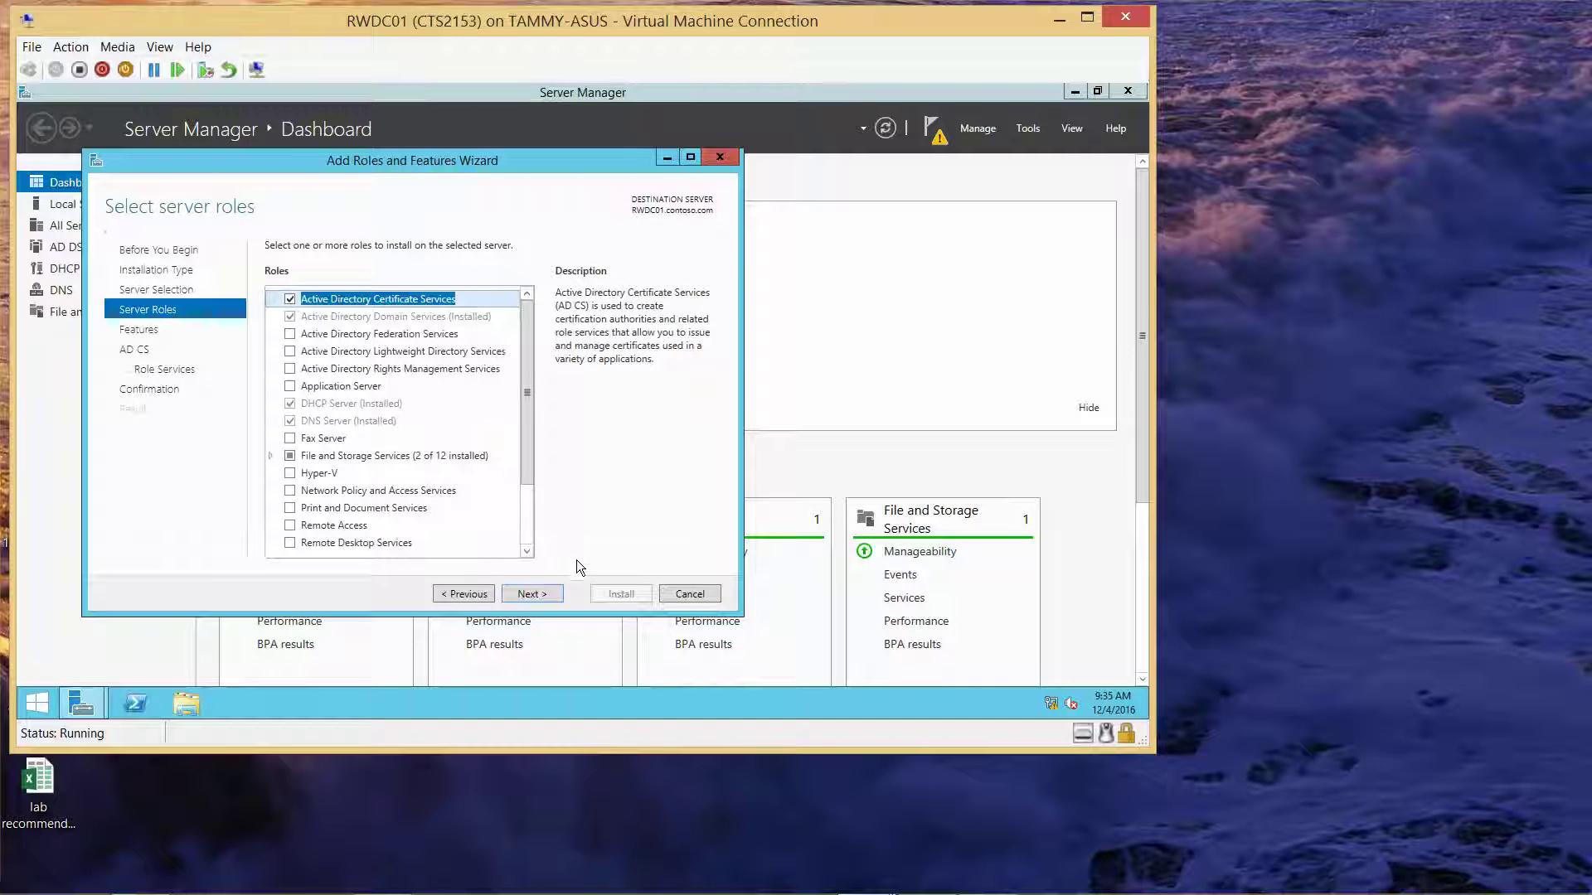
pyautogui.click(540, 596)
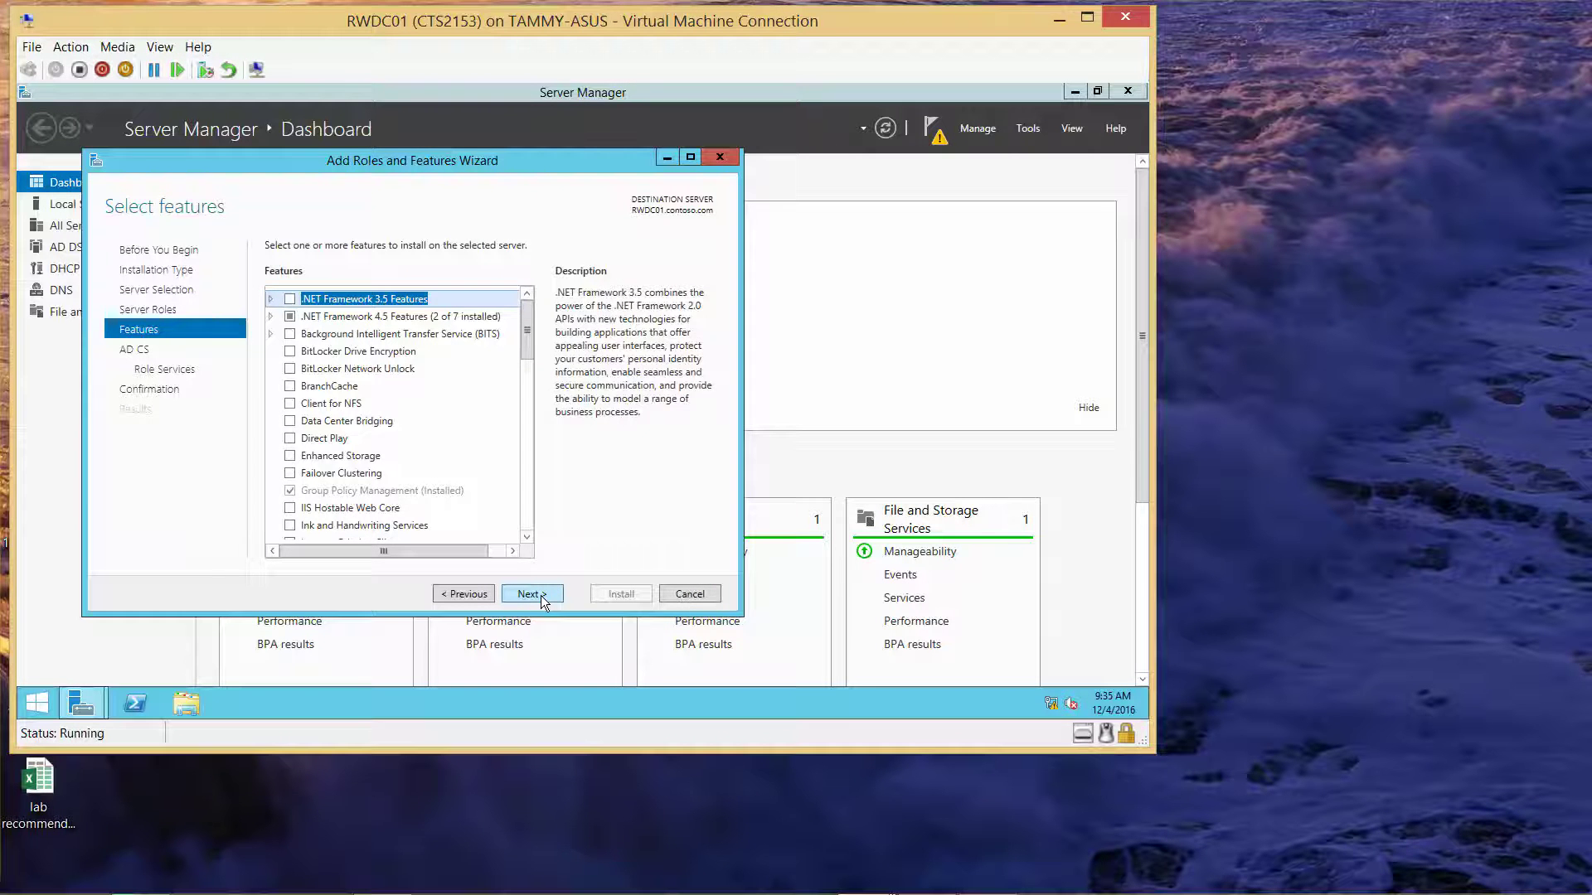
pyautogui.click(541, 596)
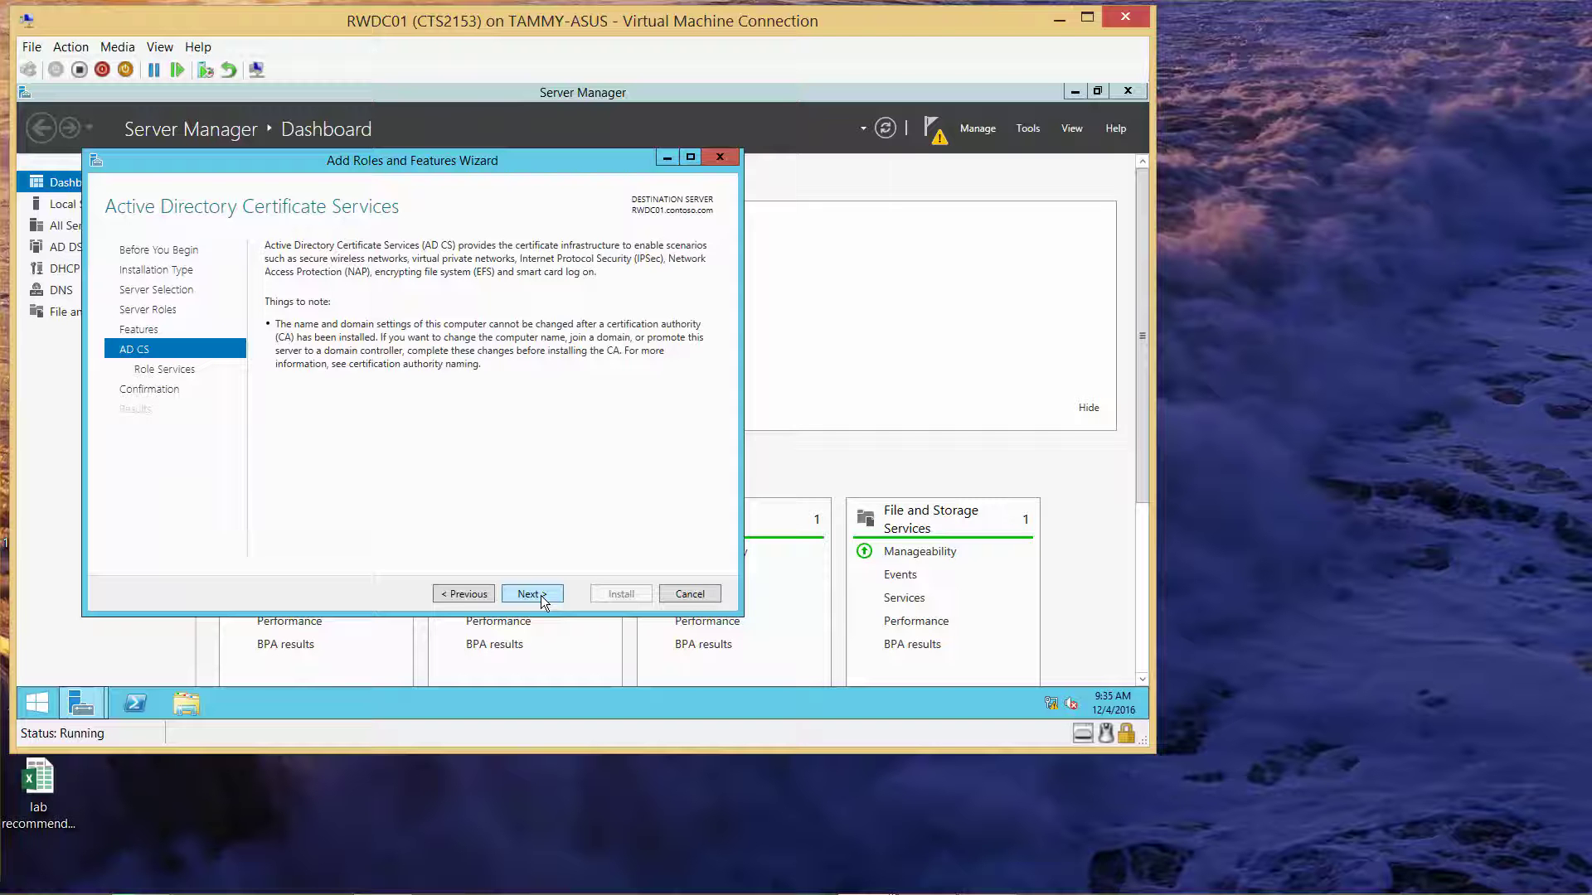
pyautogui.click(541, 595)
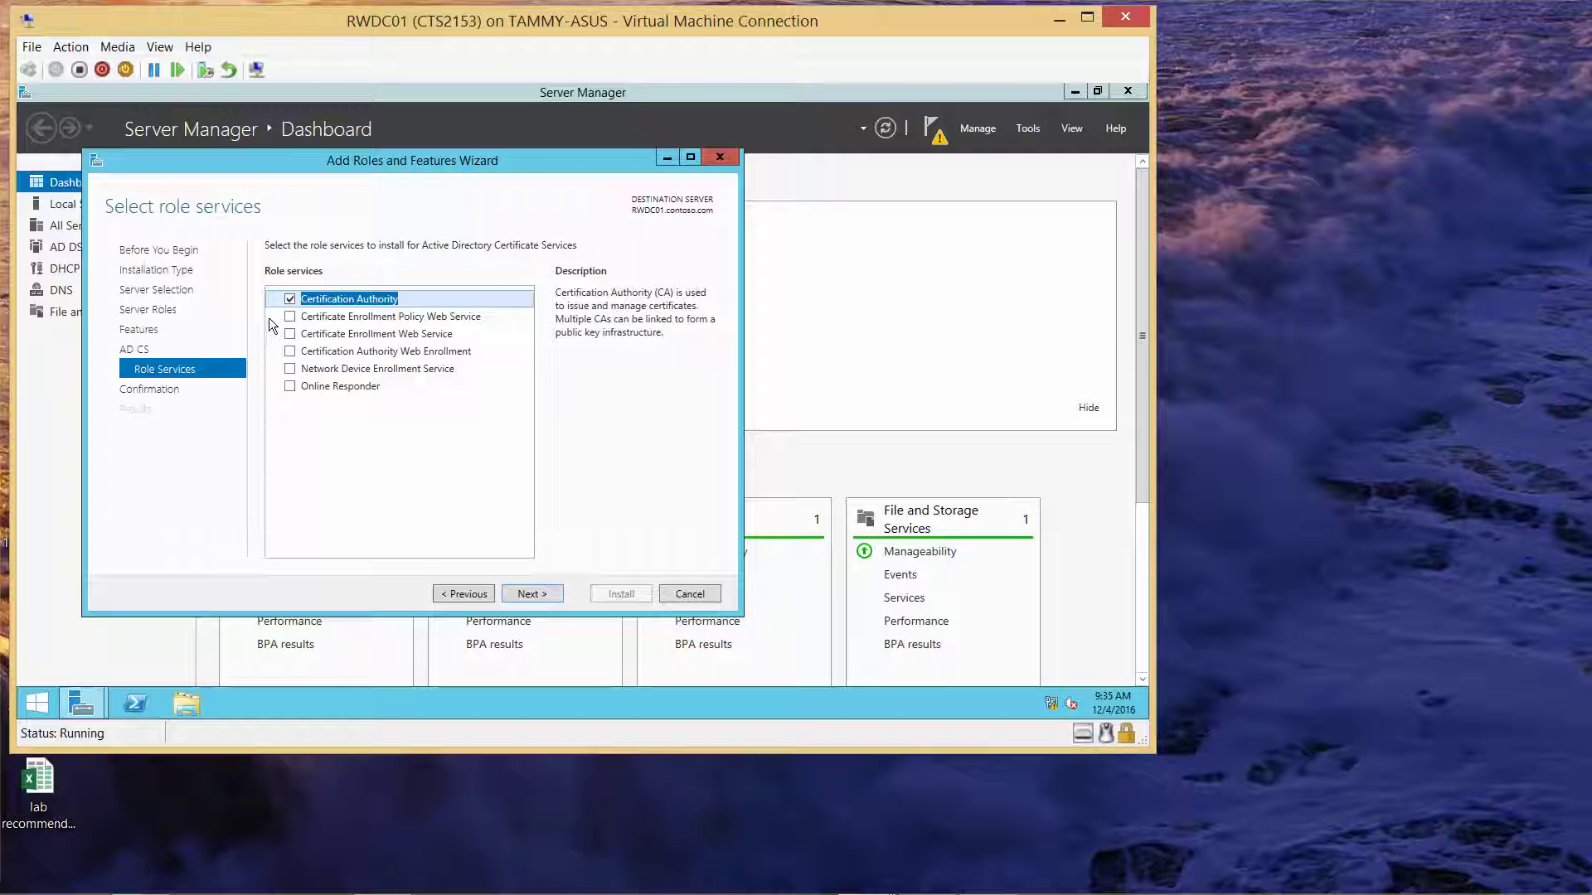
# Add Certificate Enrollment Policy Web Service and Online Responder, keeping default IIS role services
pyautogui.click(291, 317)
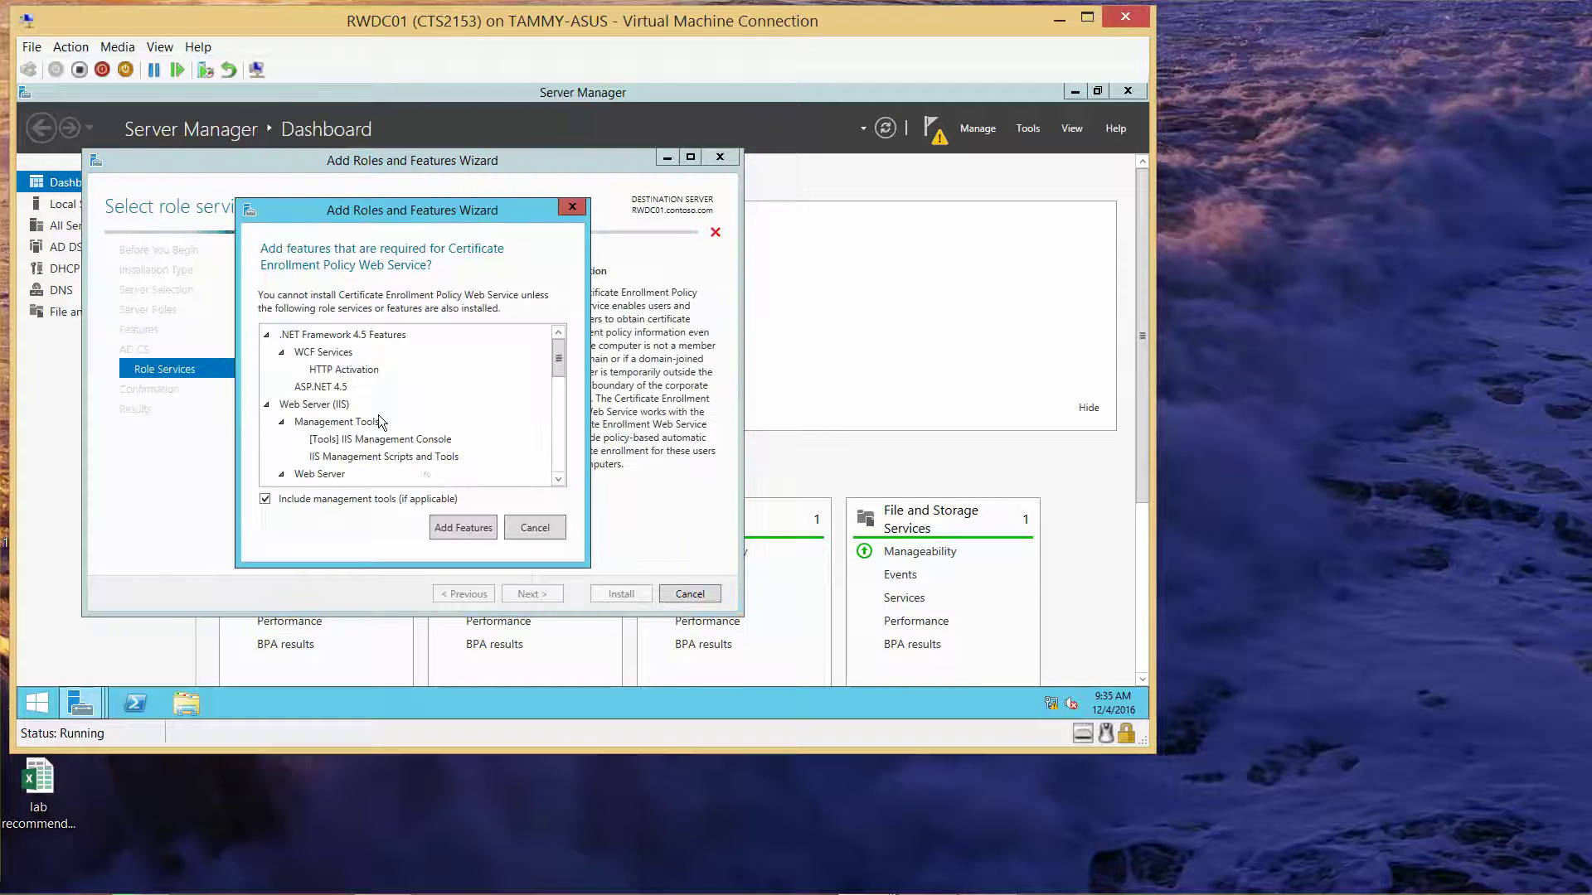
pyautogui.click(462, 527)
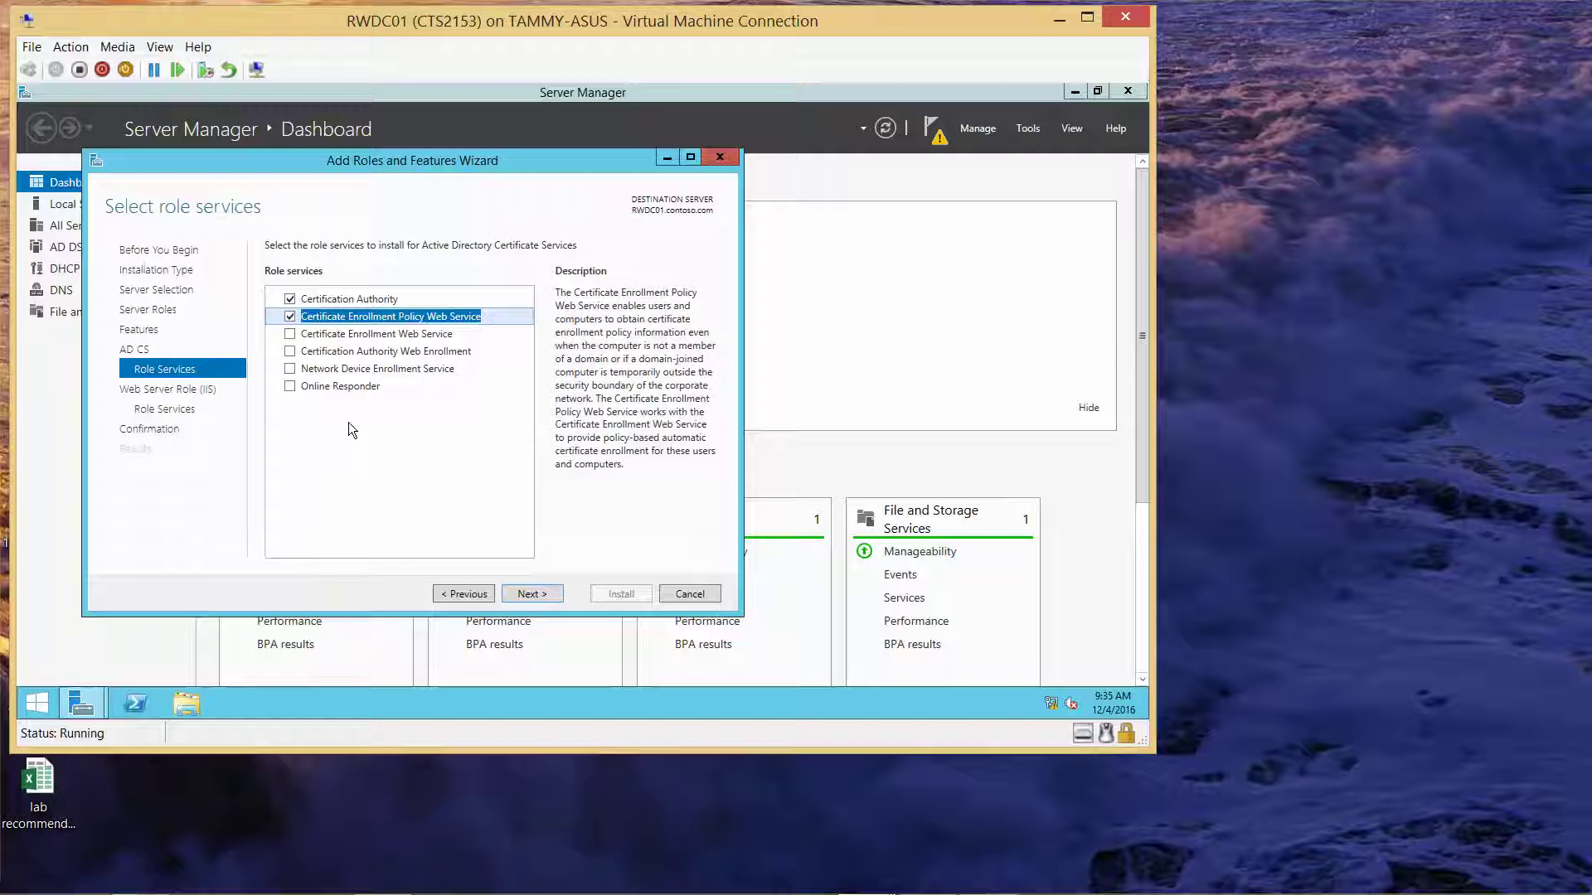
pyautogui.click(290, 387)
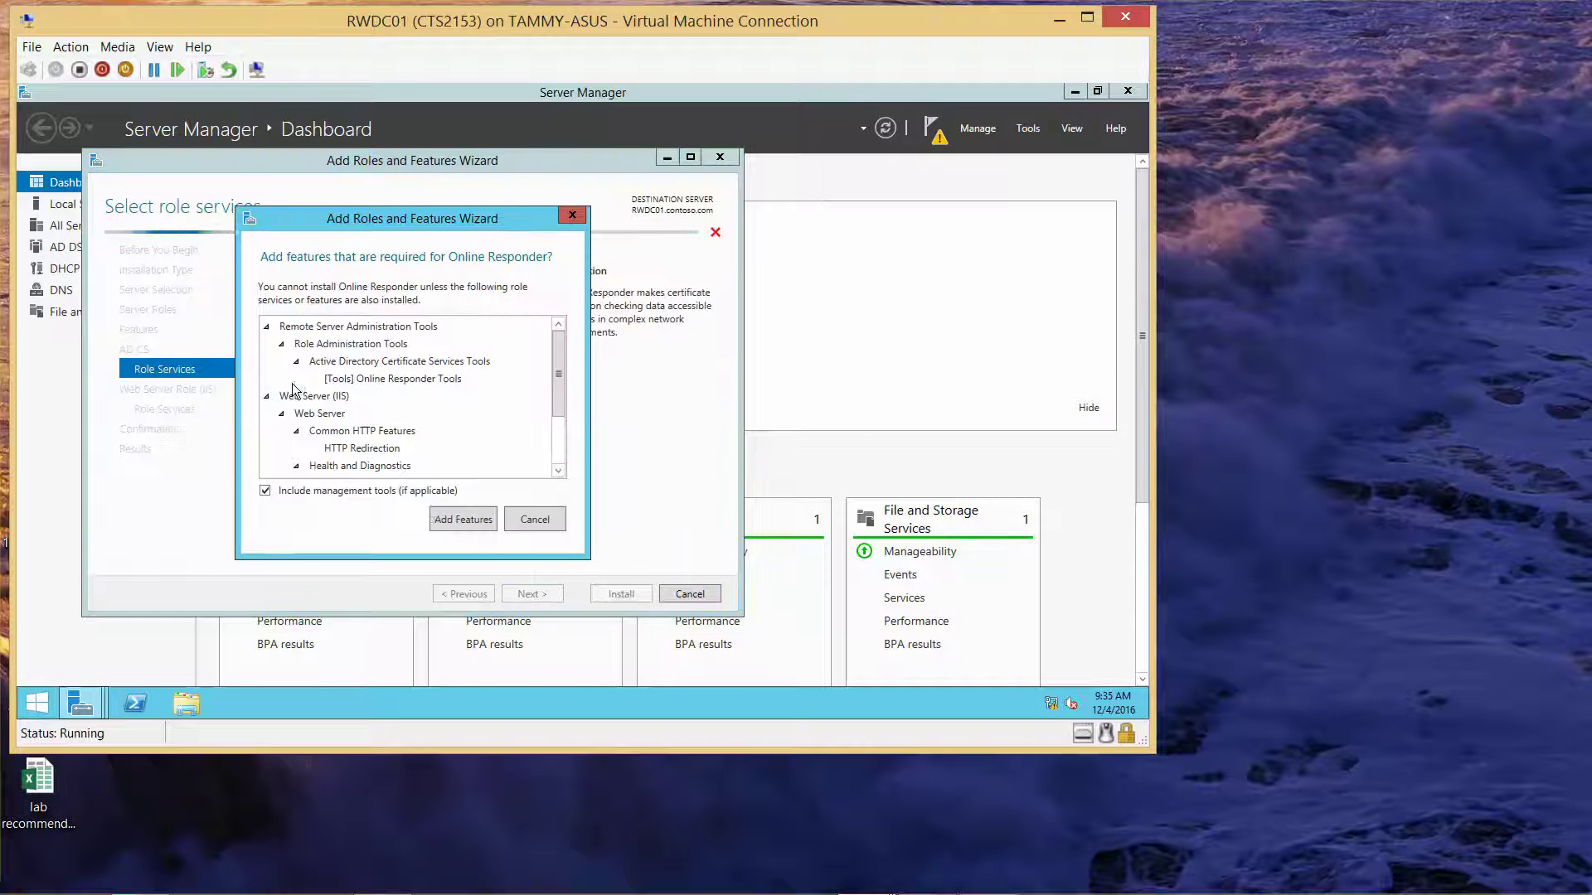
pyautogui.click(479, 519)
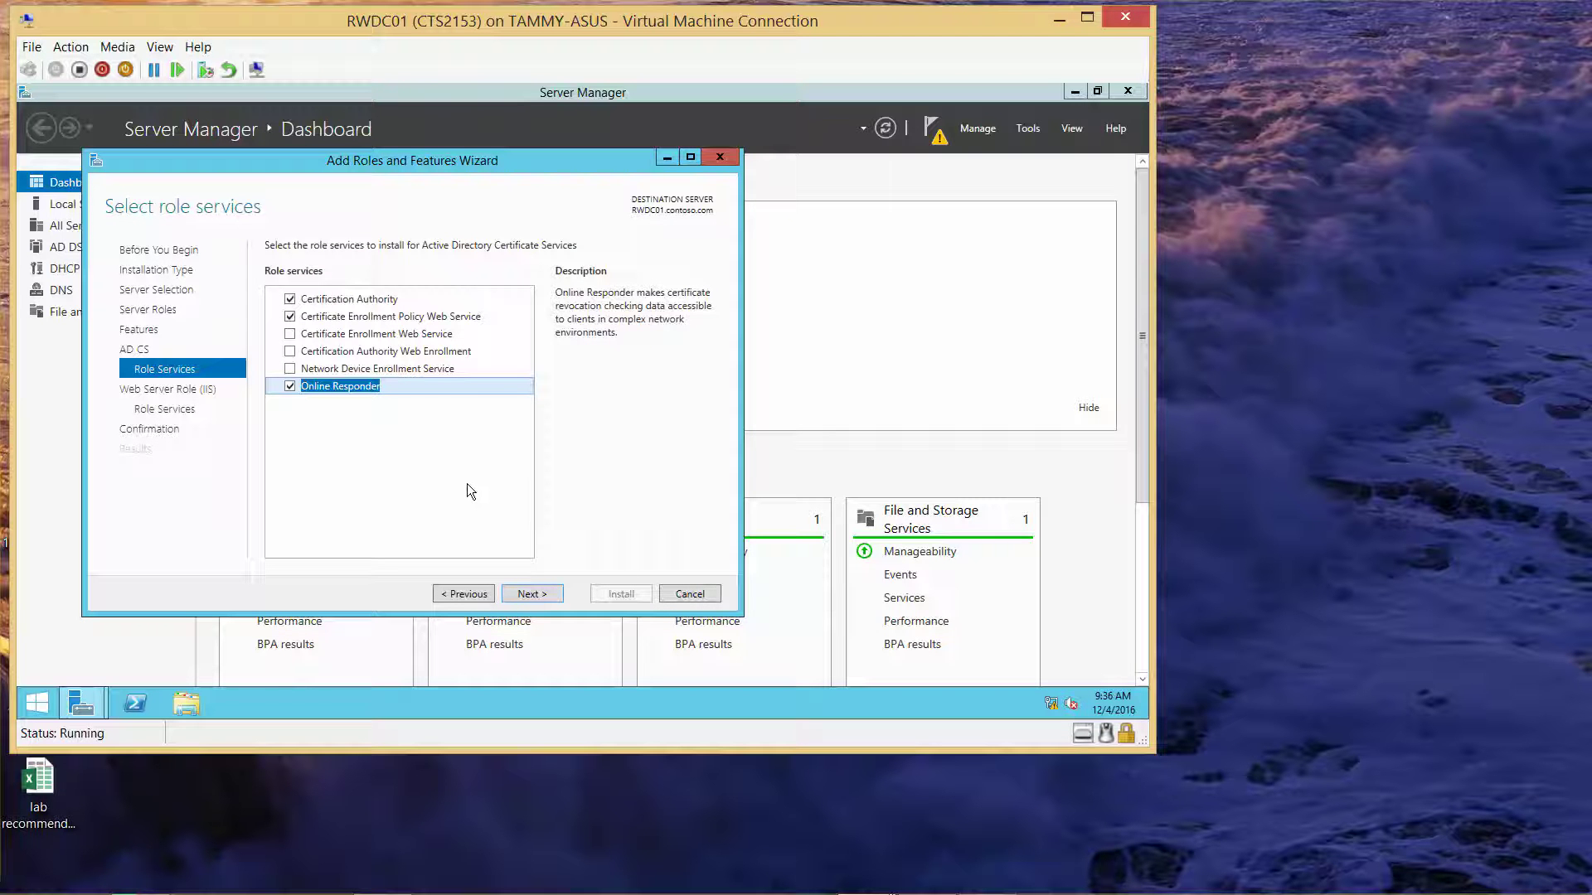
pyautogui.click(549, 592)
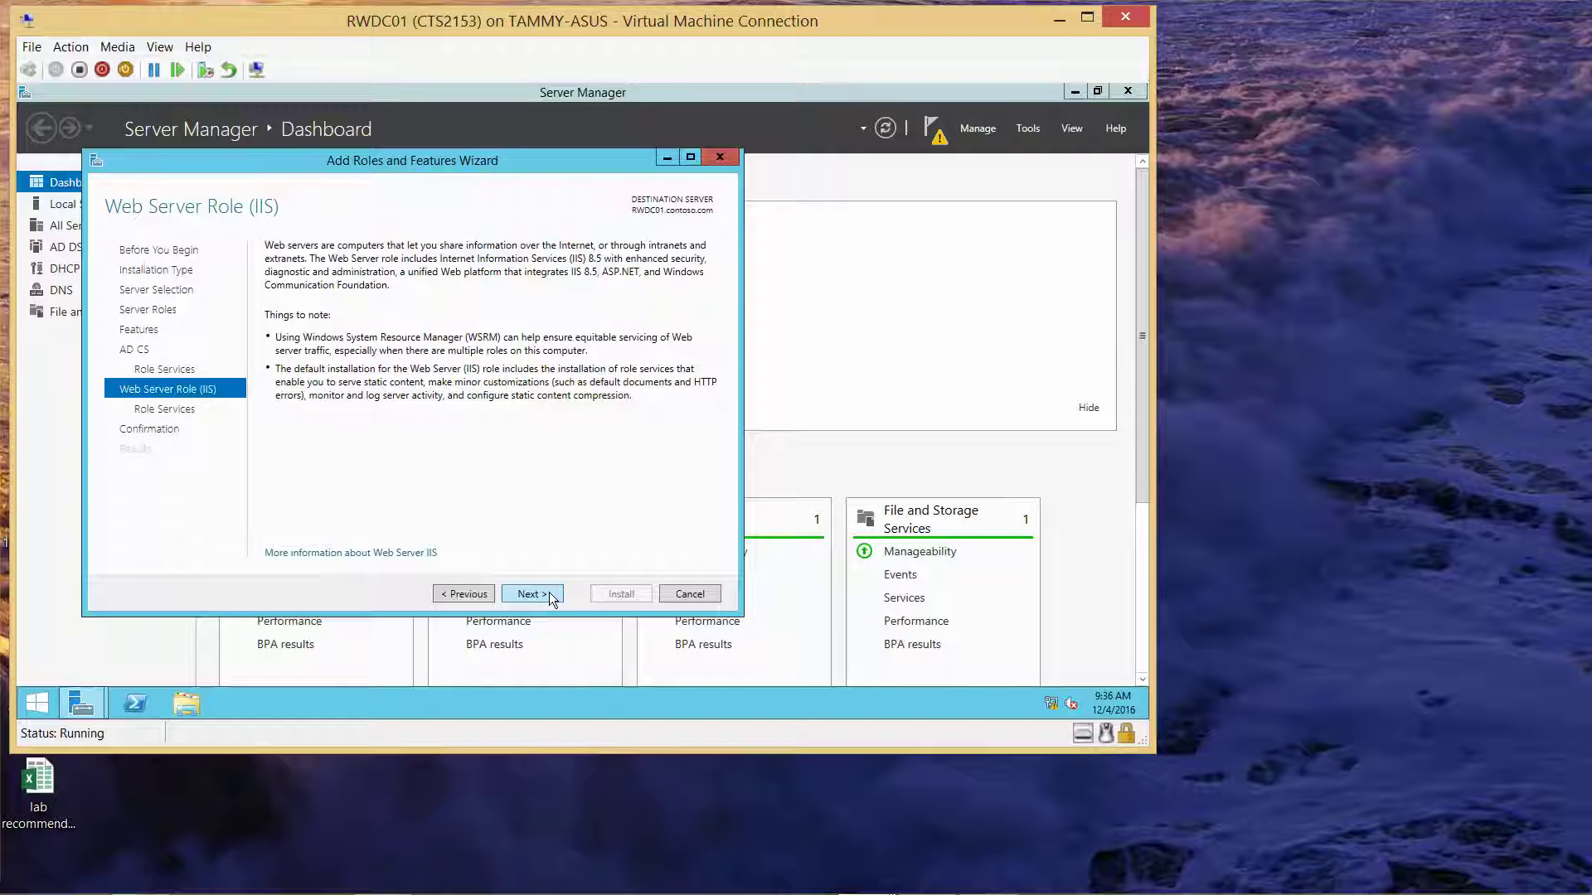
pyautogui.click(548, 592)
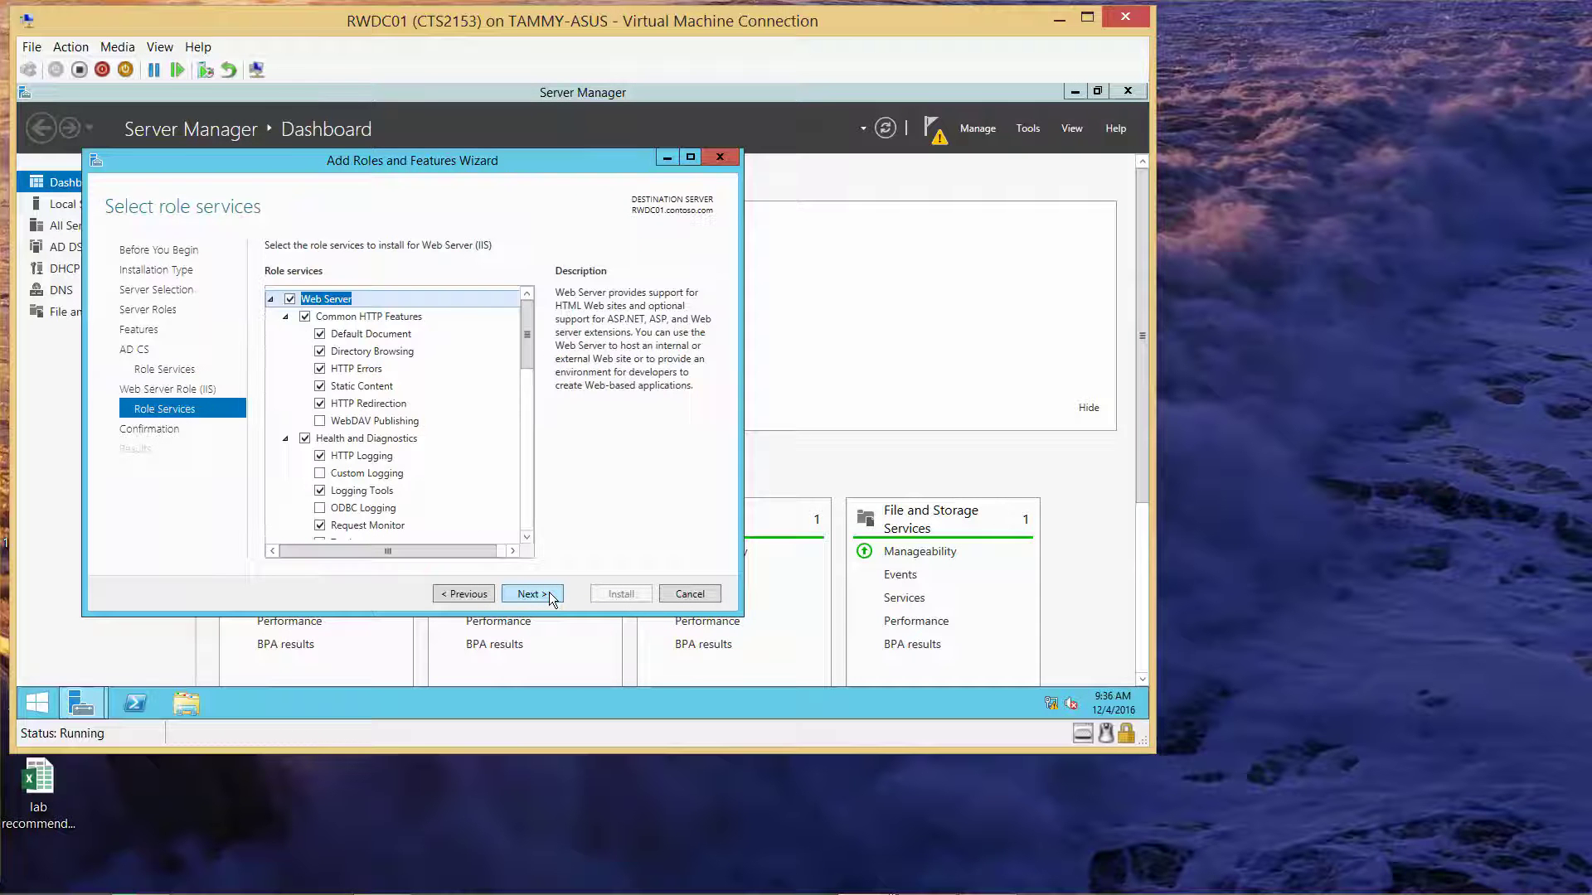
pyautogui.click(553, 593)
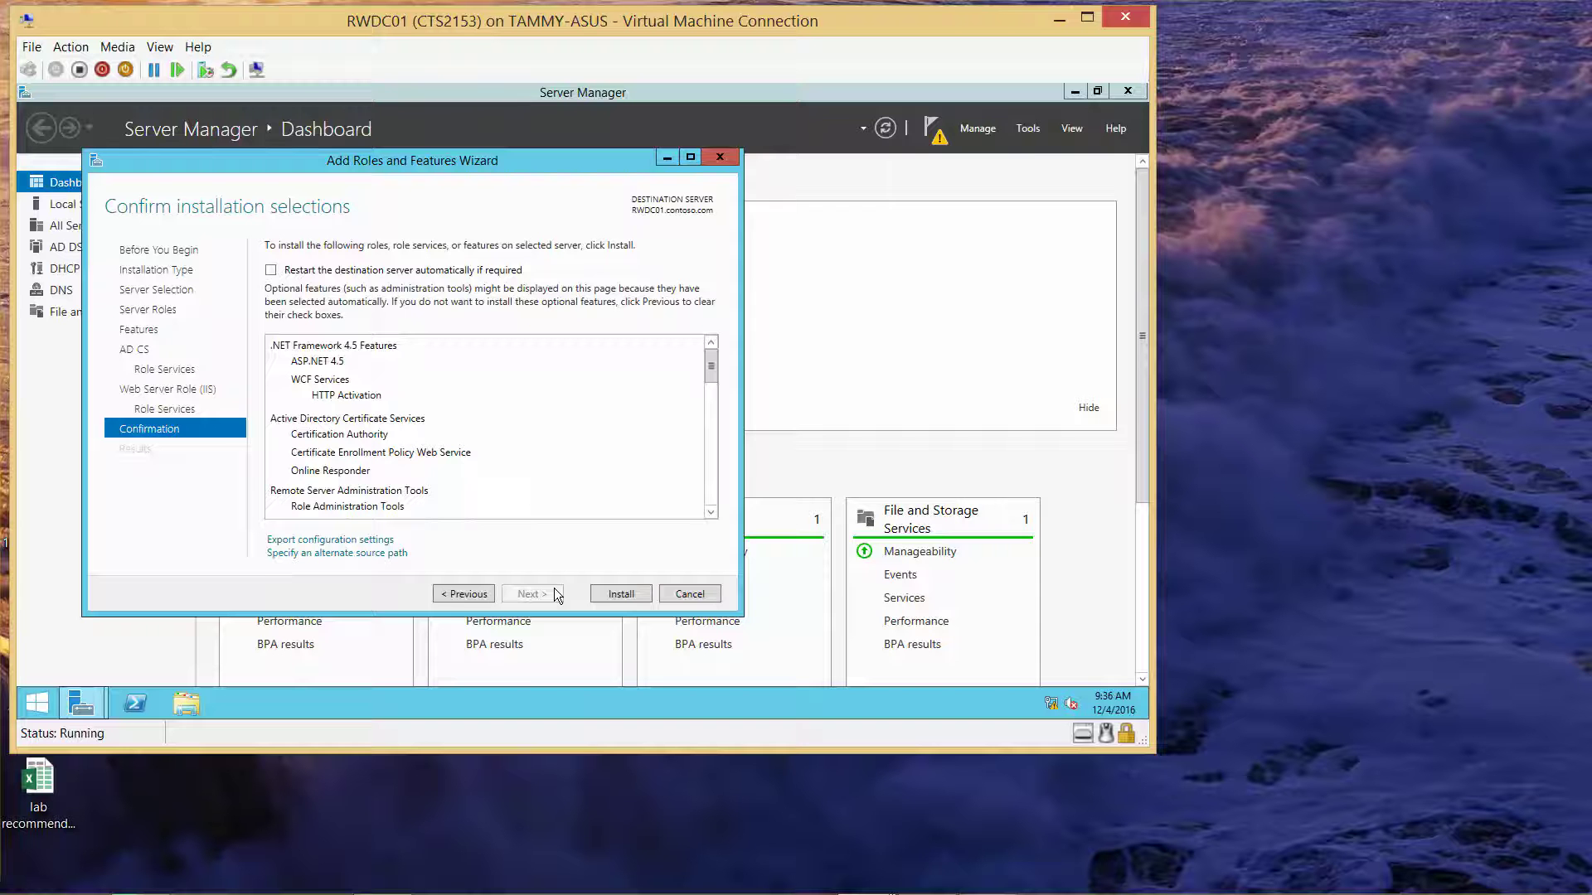
# Install the selected roles on RWDC01, then view the post-deployment configuration notification
pyautogui.click(619, 591)
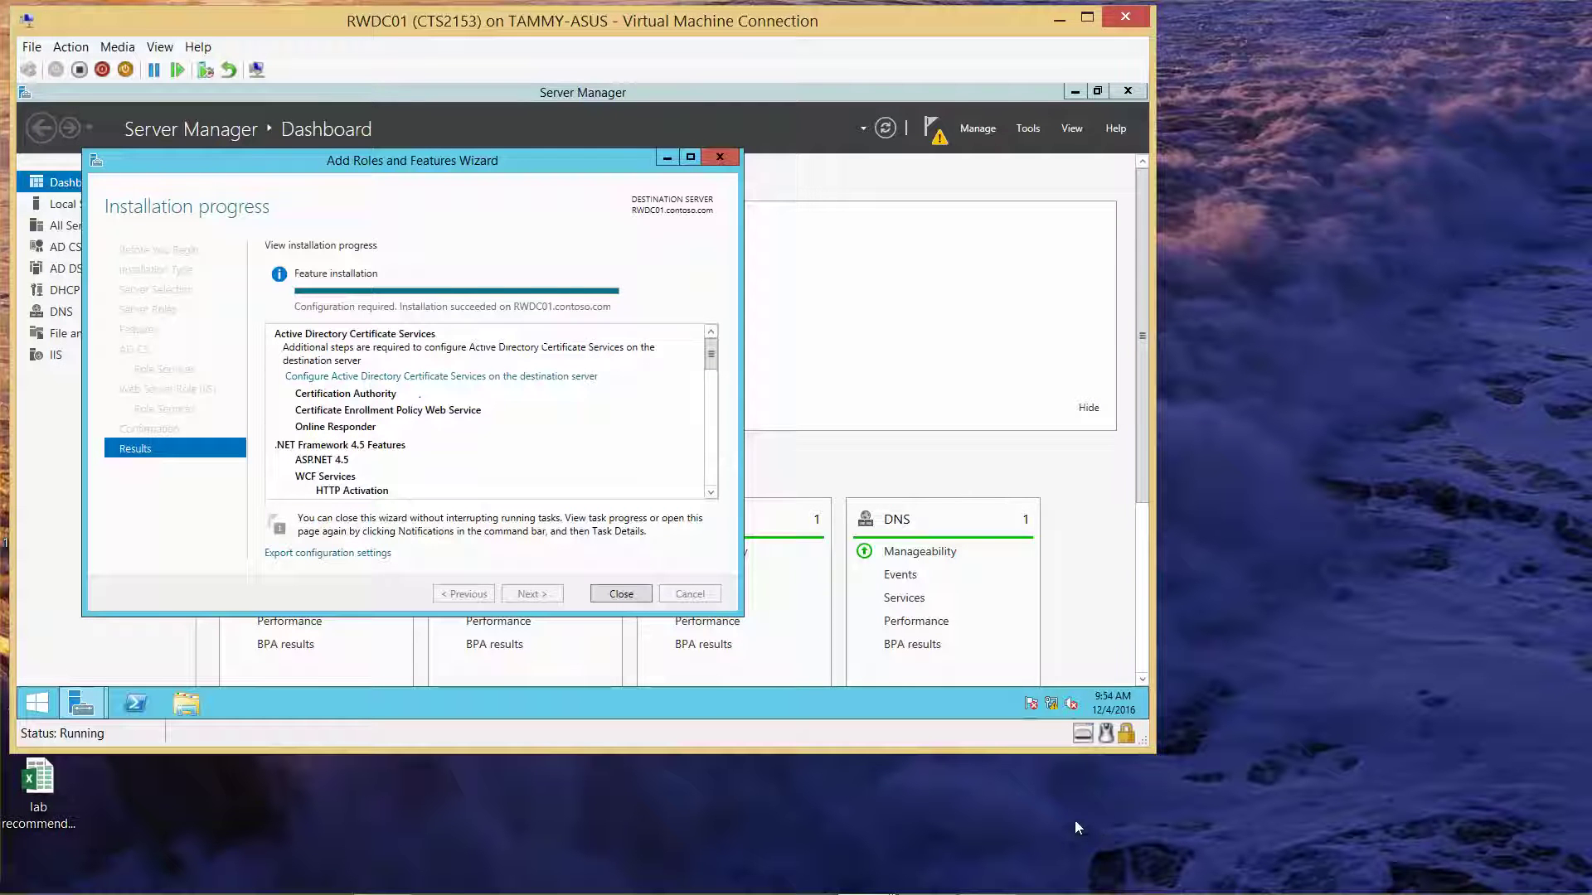
pyautogui.click(620, 594)
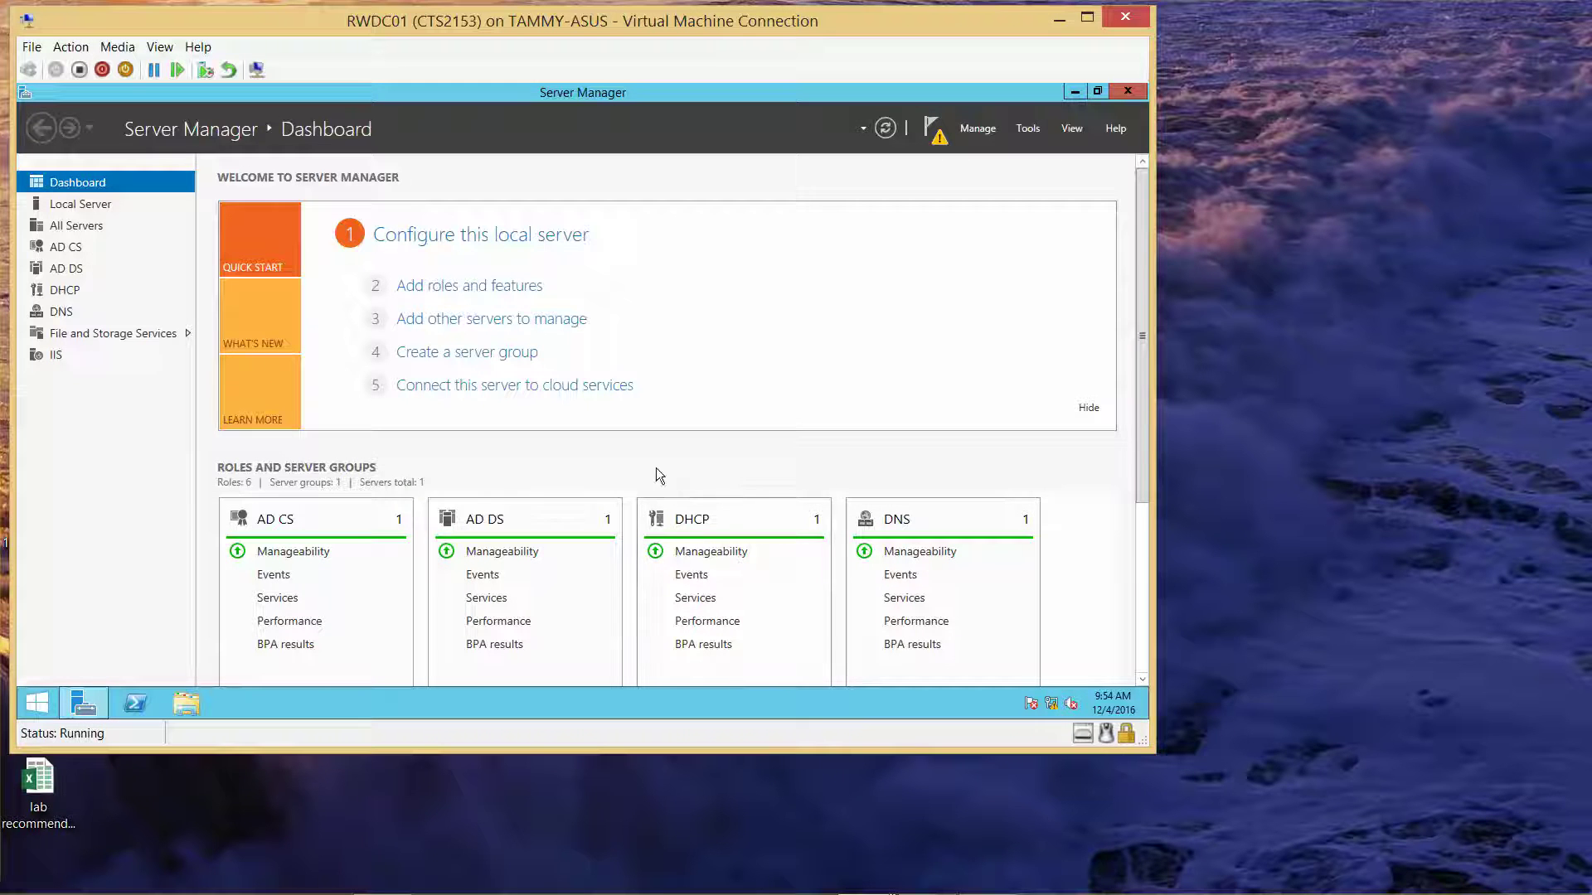
pyautogui.click(936, 139)
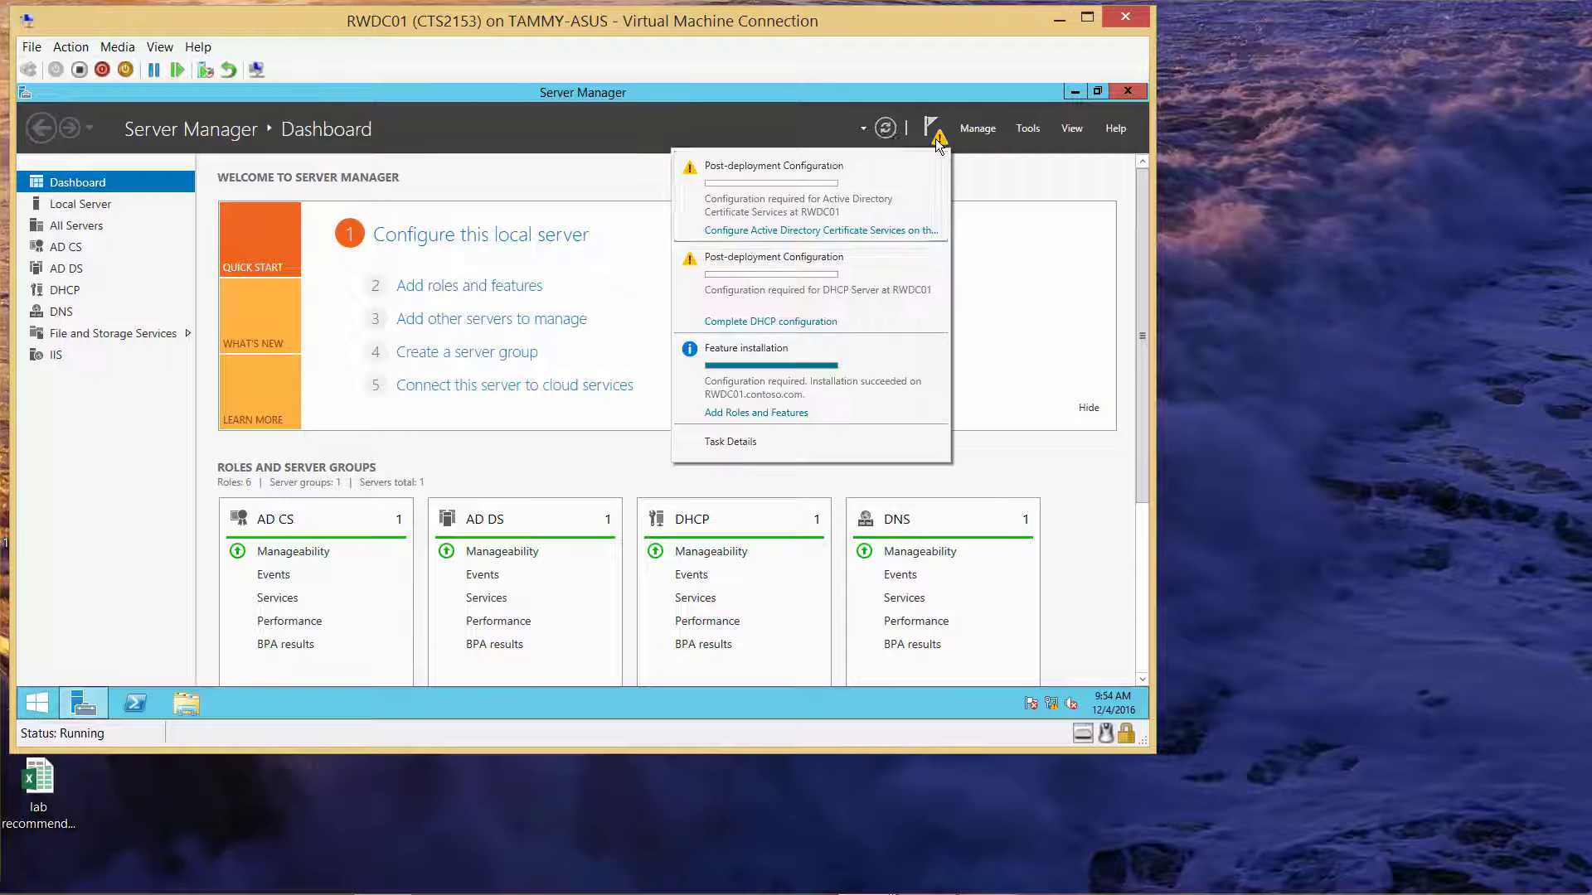
# Launch AD CS configuration and tick Certification Authority and Certificate Enrollment Policy Web Service
pyautogui.click(885, 231)
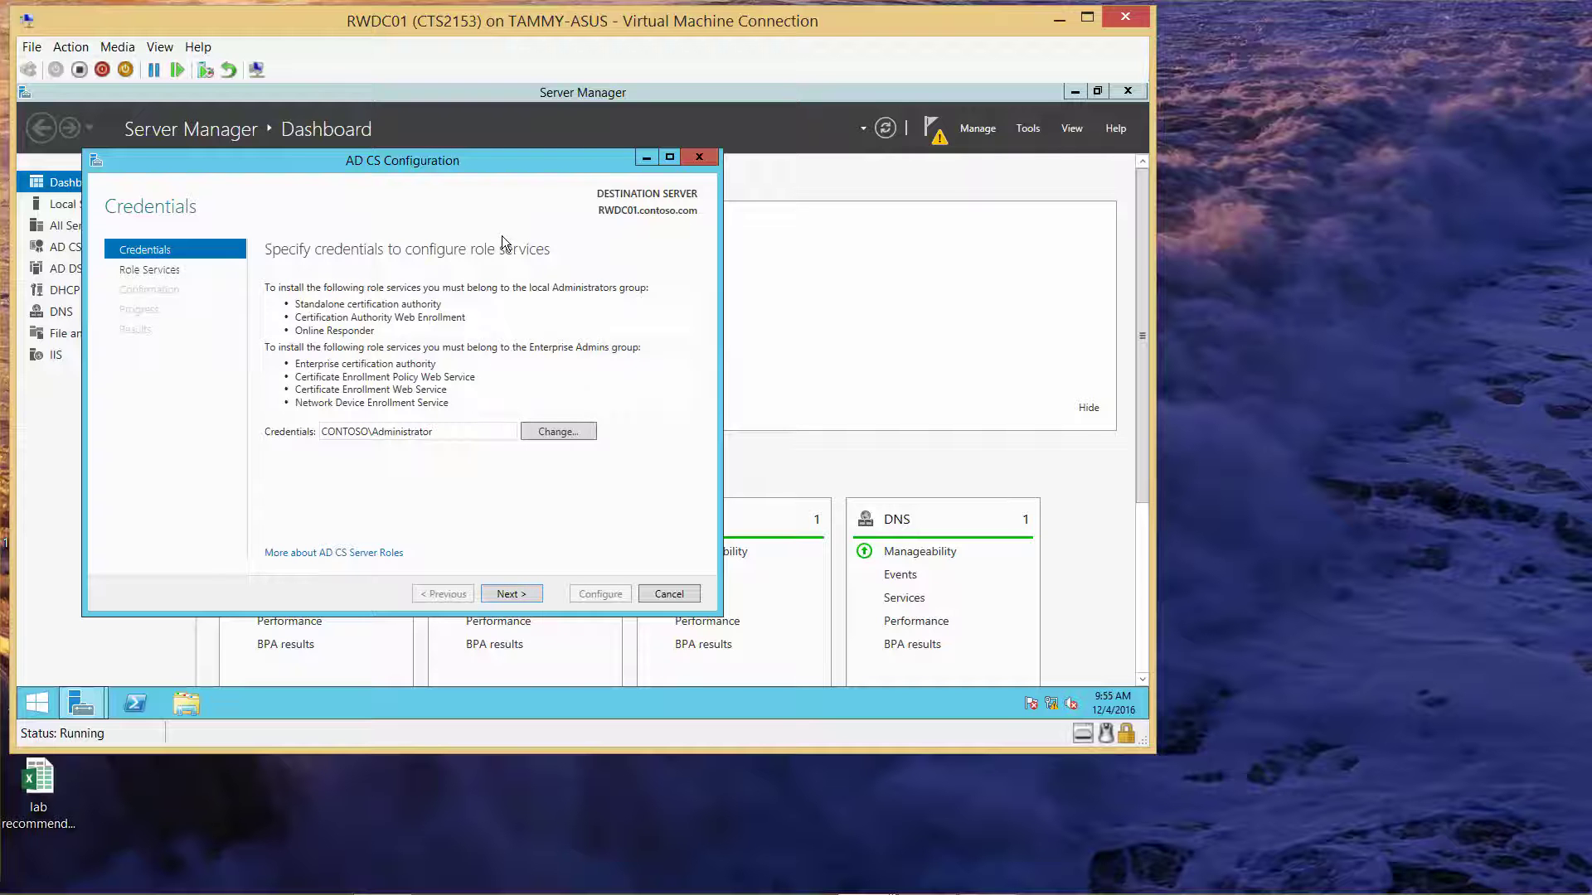
pyautogui.click(518, 602)
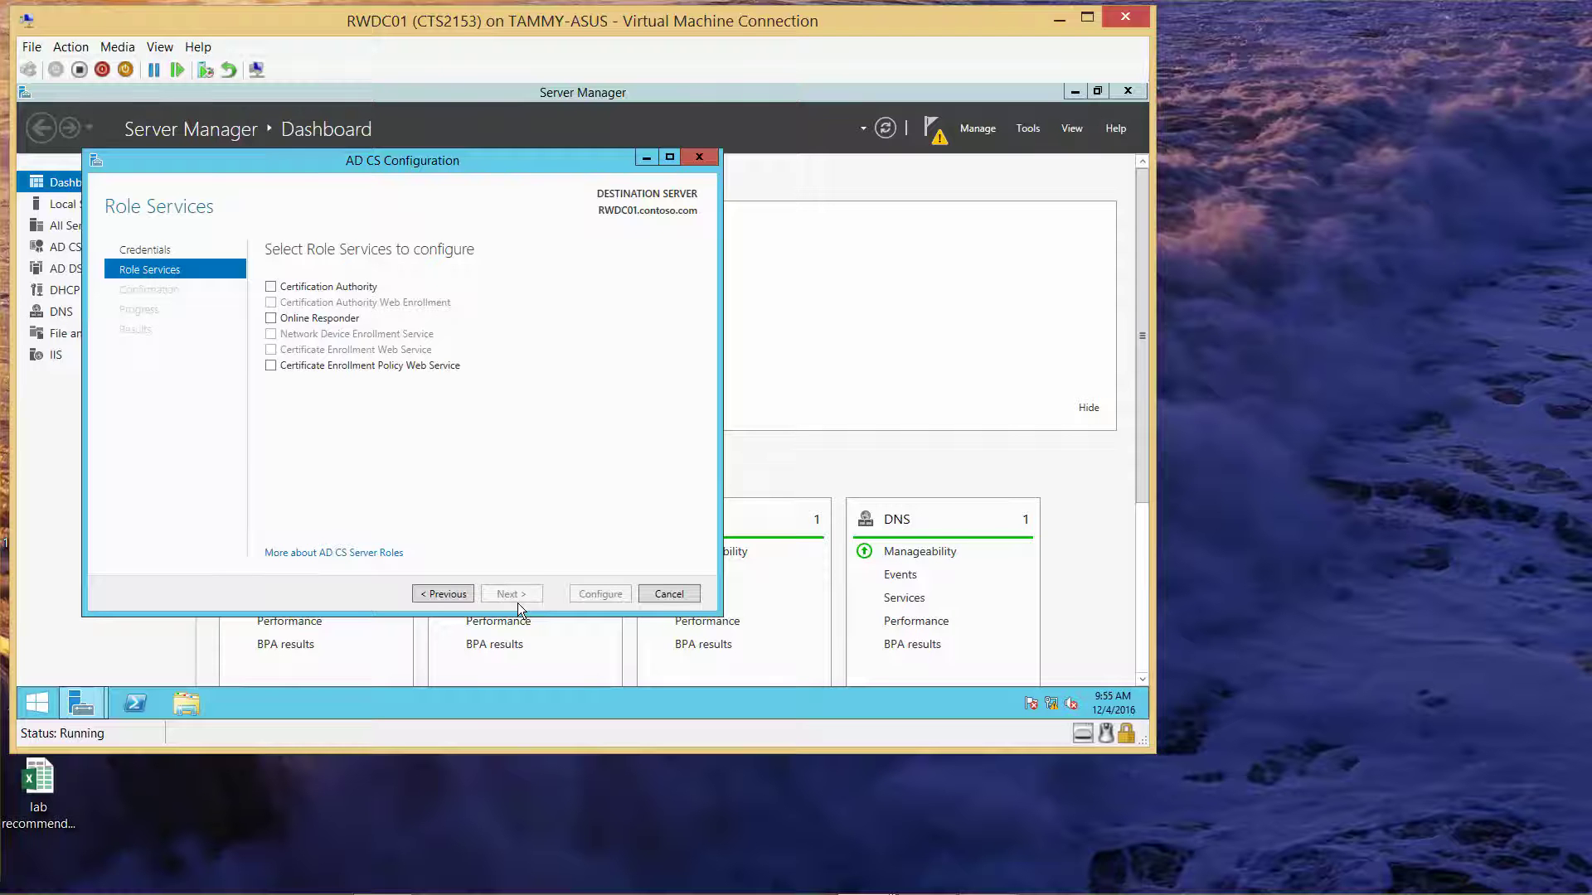
pyautogui.click(269, 286)
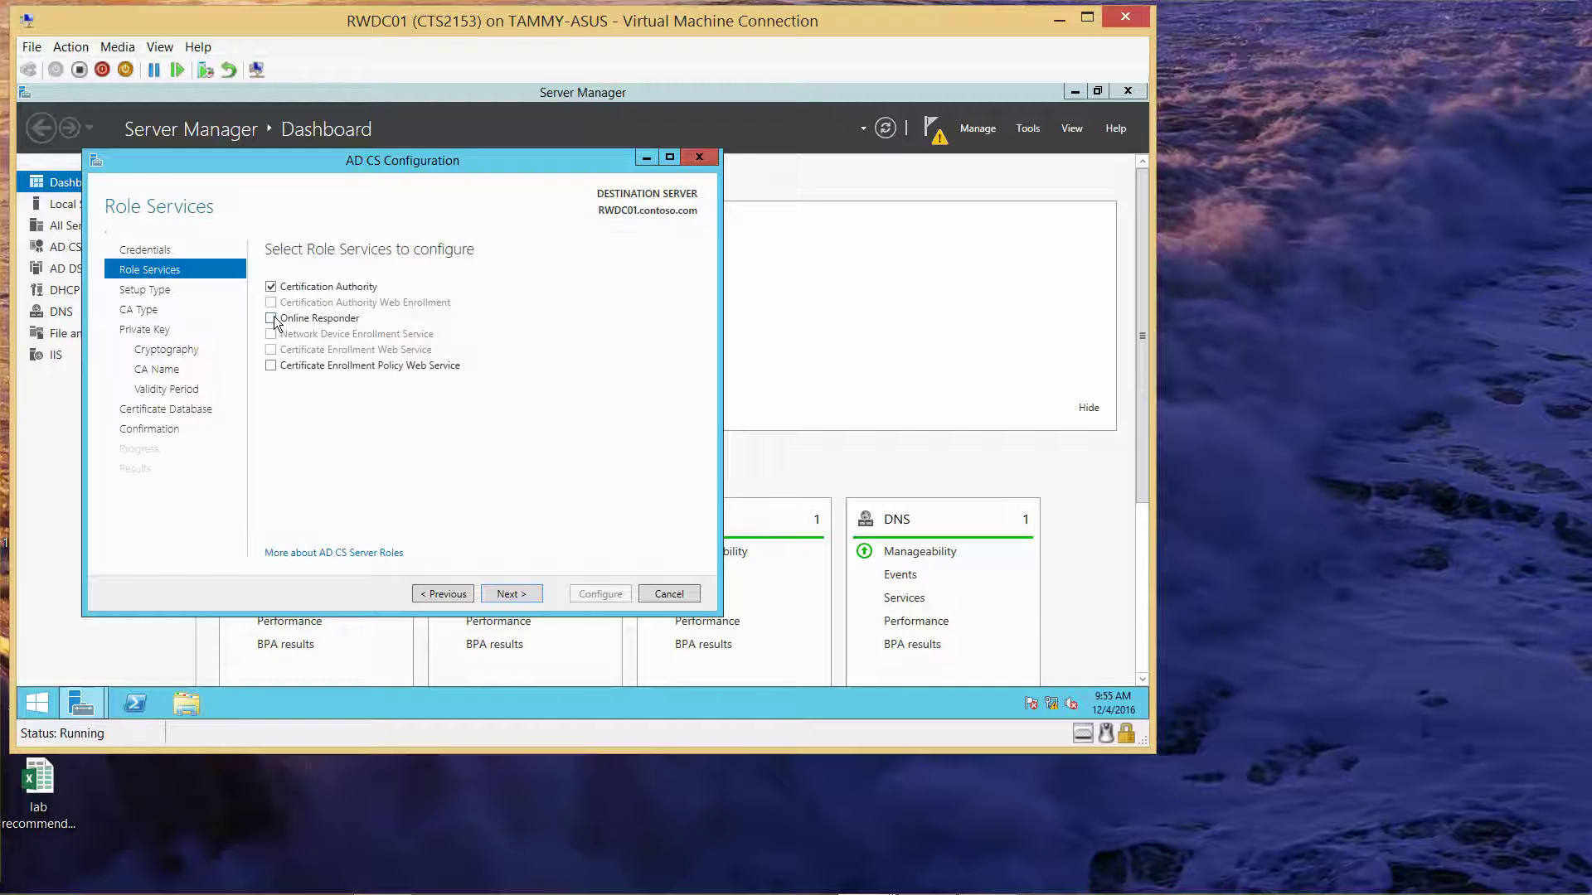
pyautogui.click(270, 366)
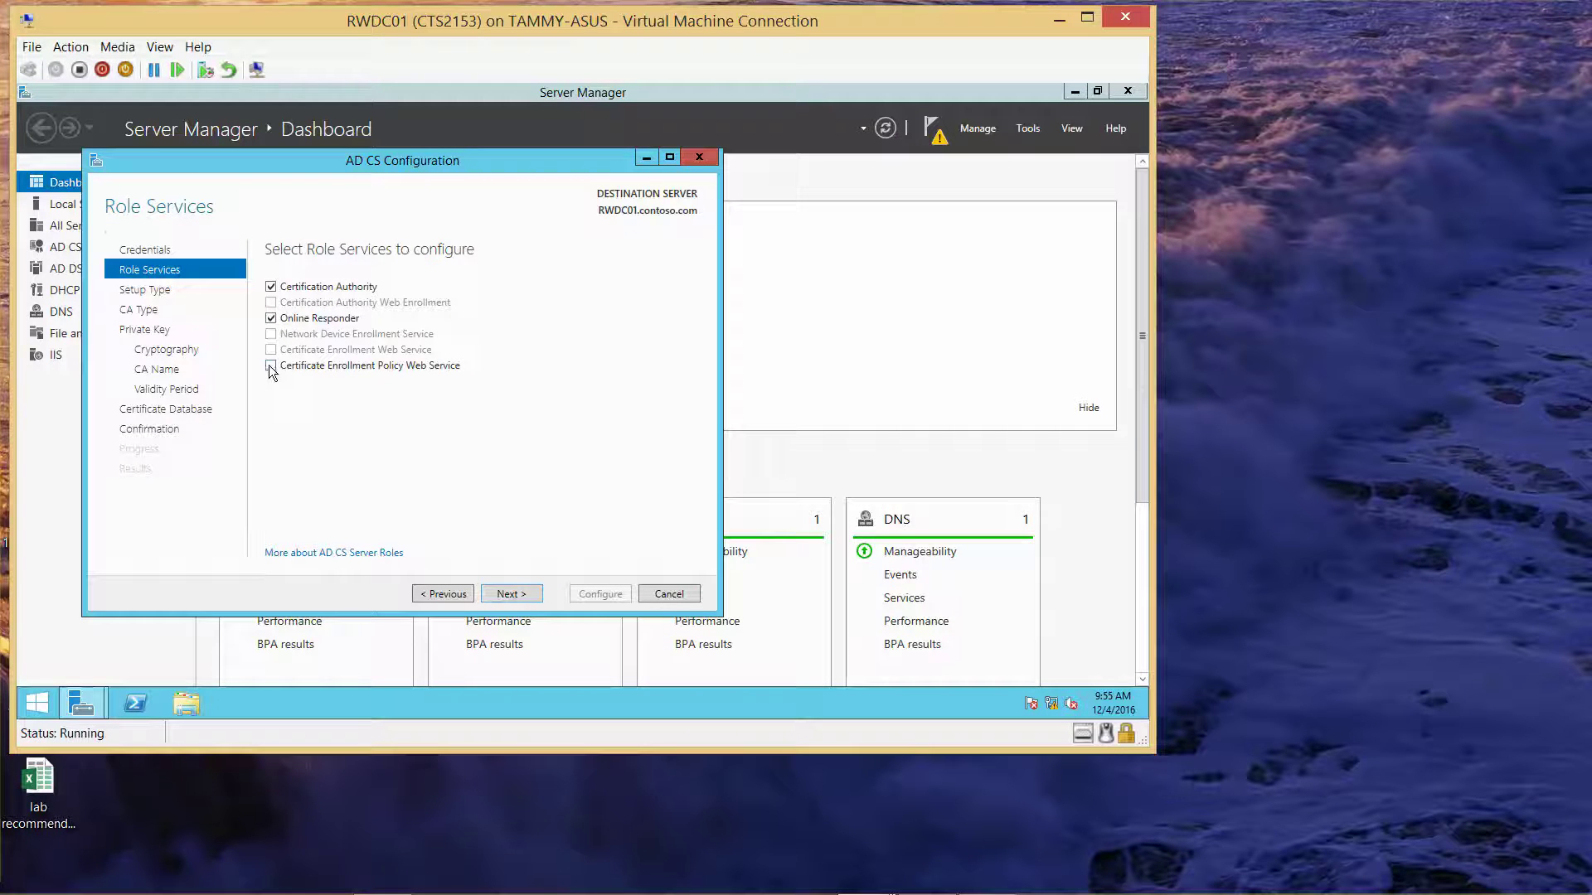
pyautogui.click(511, 593)
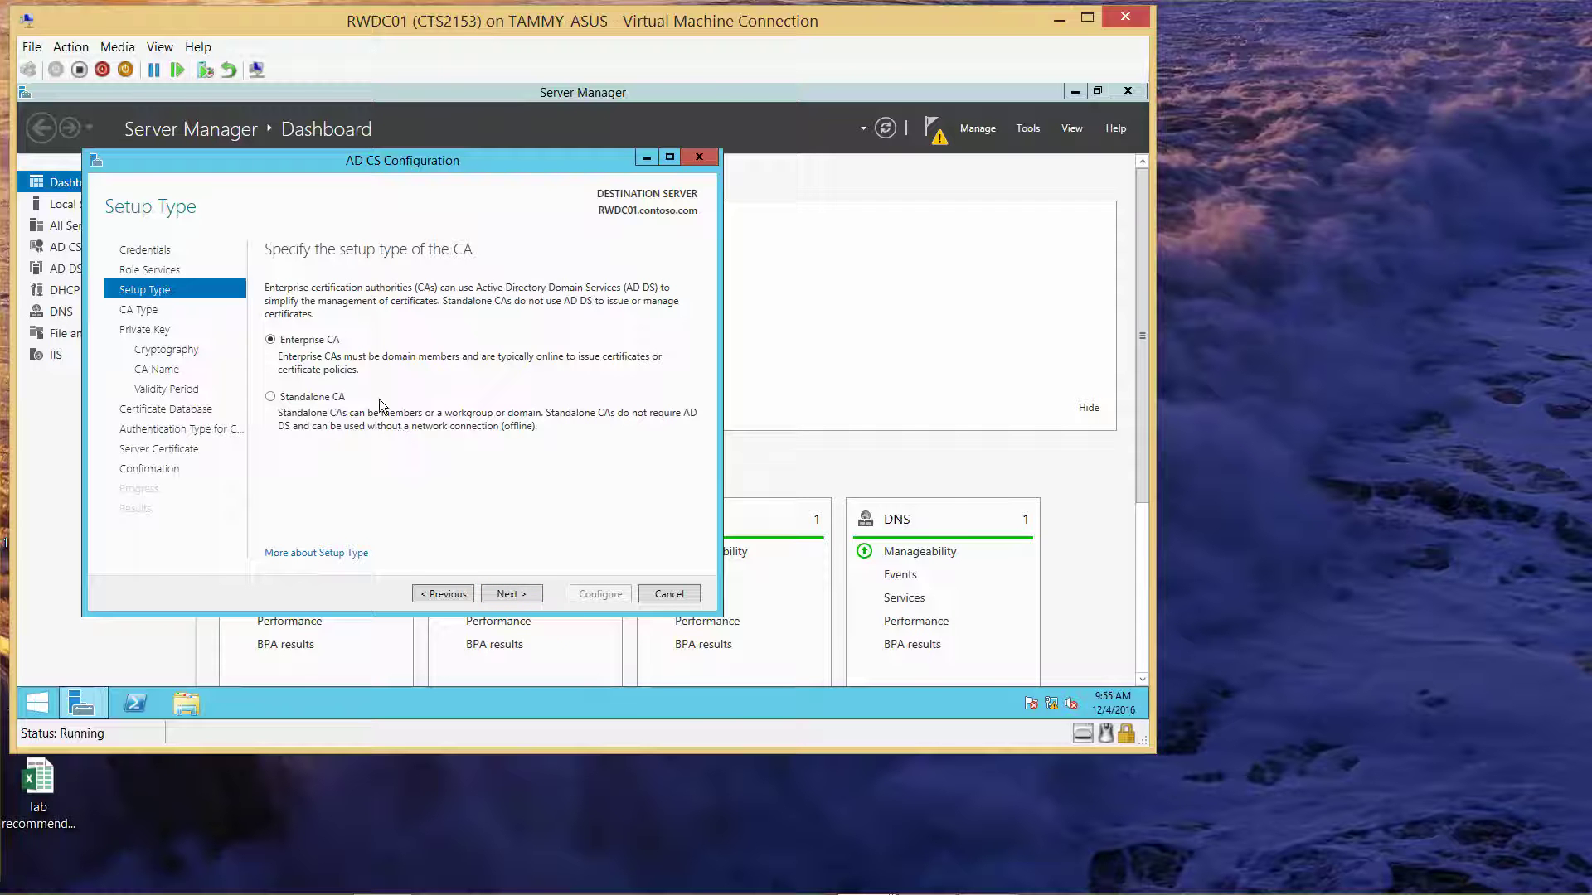
# Keep Enterprise CA, Root CA and Create a new private key as the CA setup
pyautogui.click(529, 597)
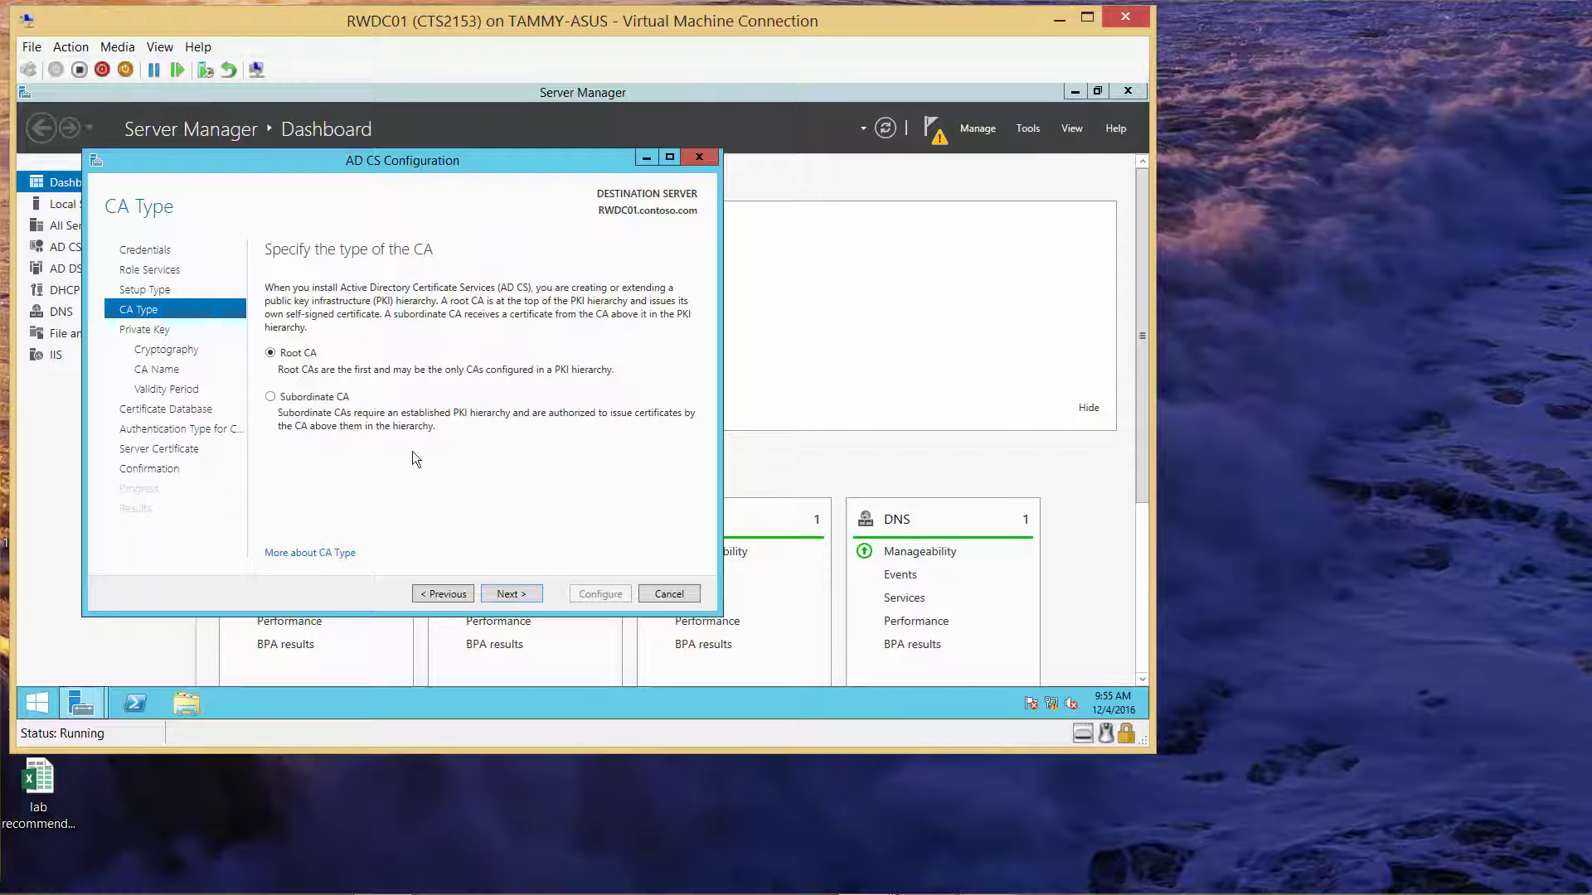
pyautogui.click(511, 599)
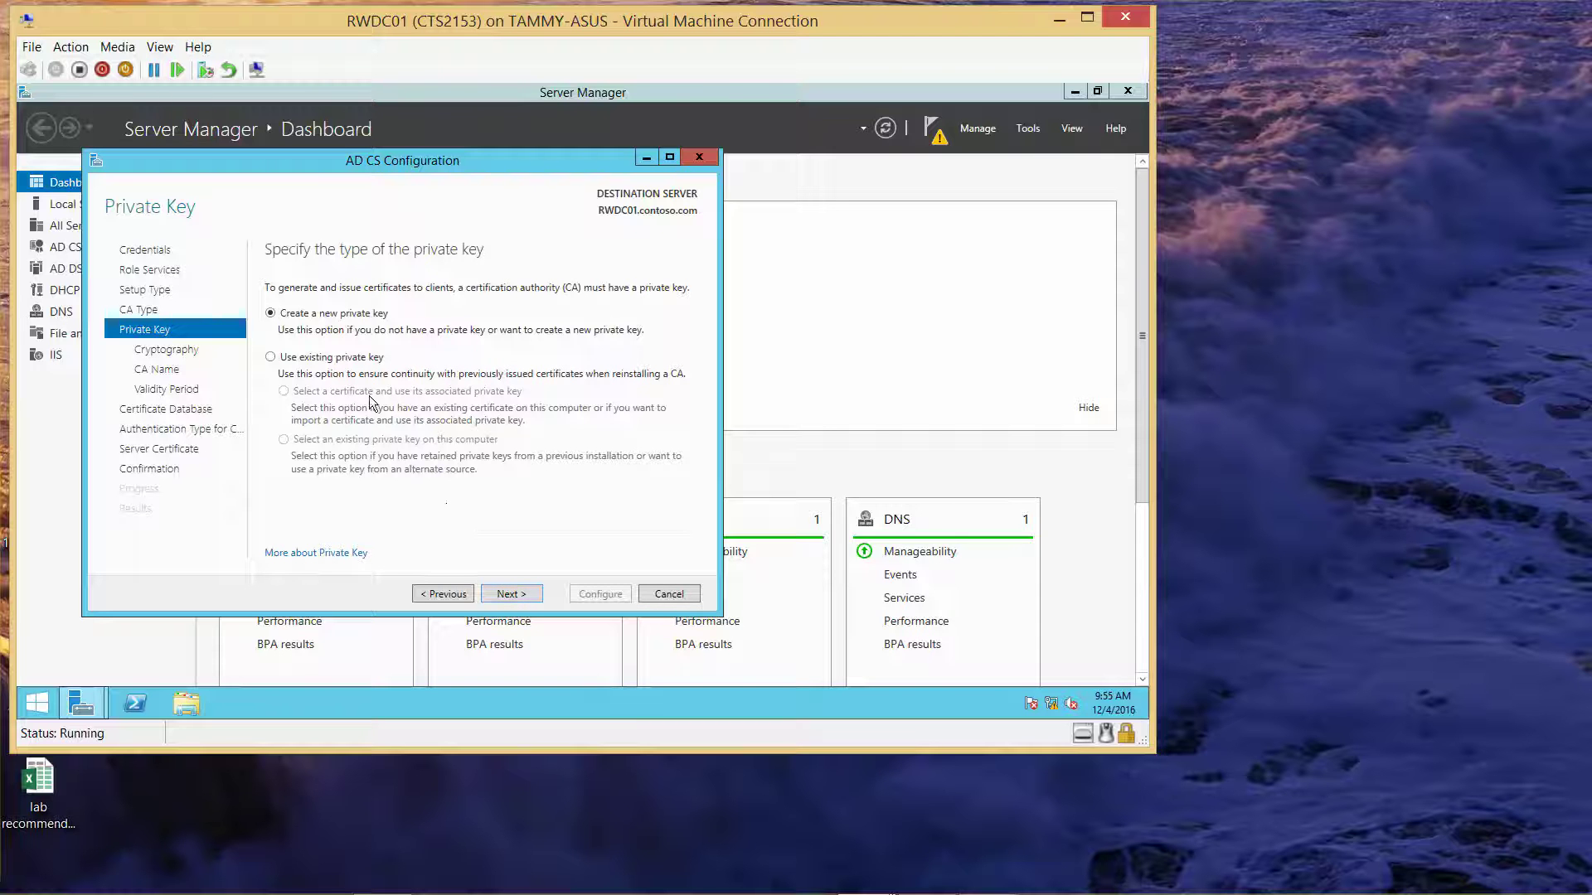
pyautogui.click(524, 592)
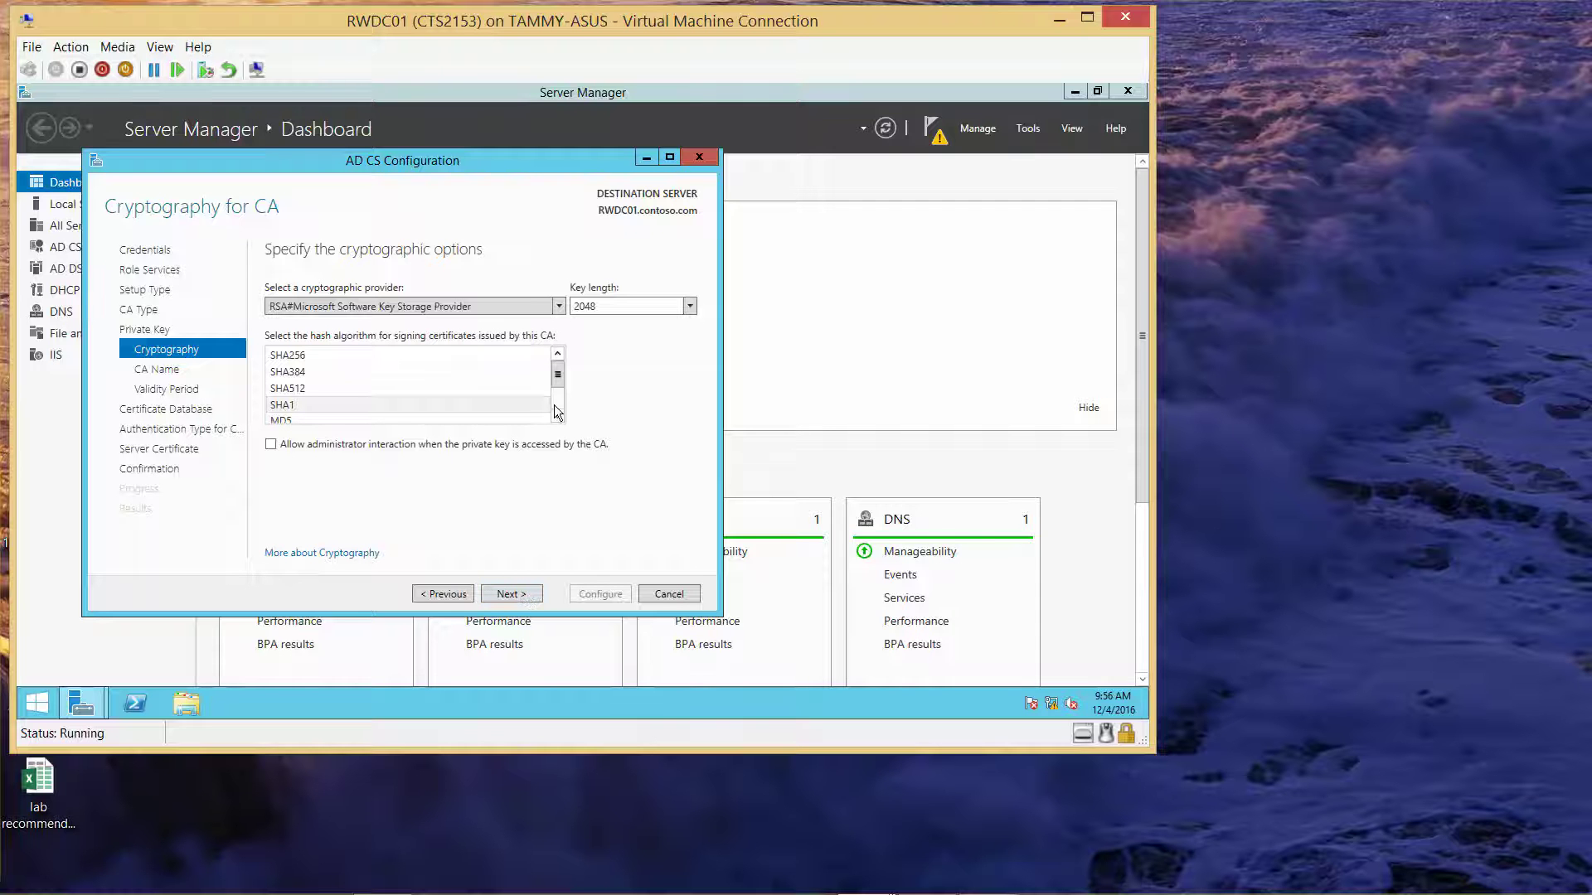
# Set the CA key length to 4096 bits
pyautogui.click(689, 307)
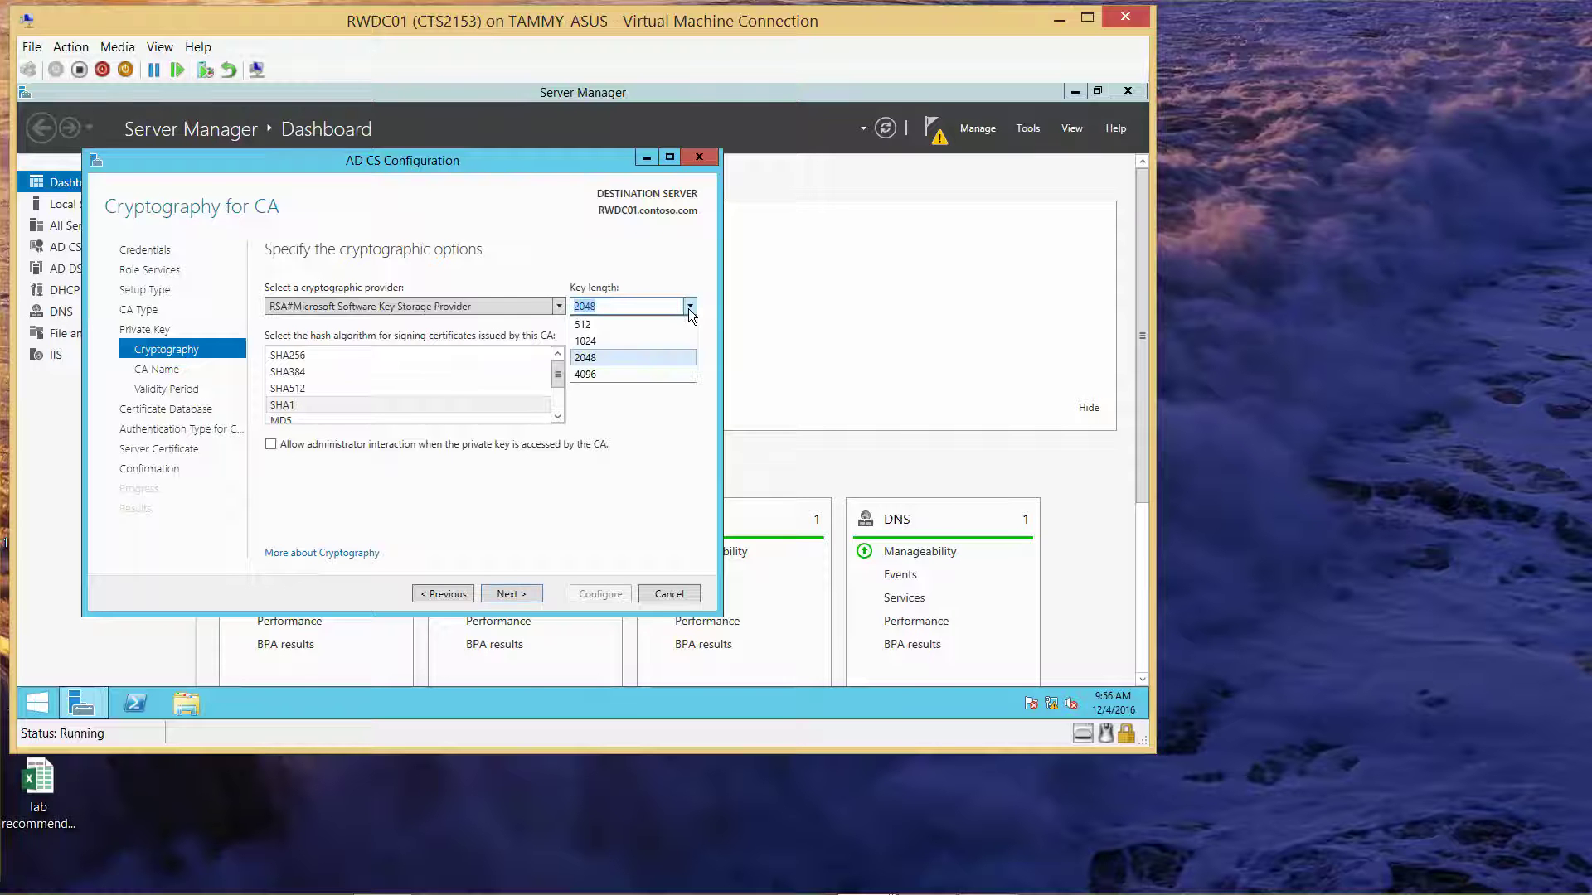
pyautogui.click(590, 374)
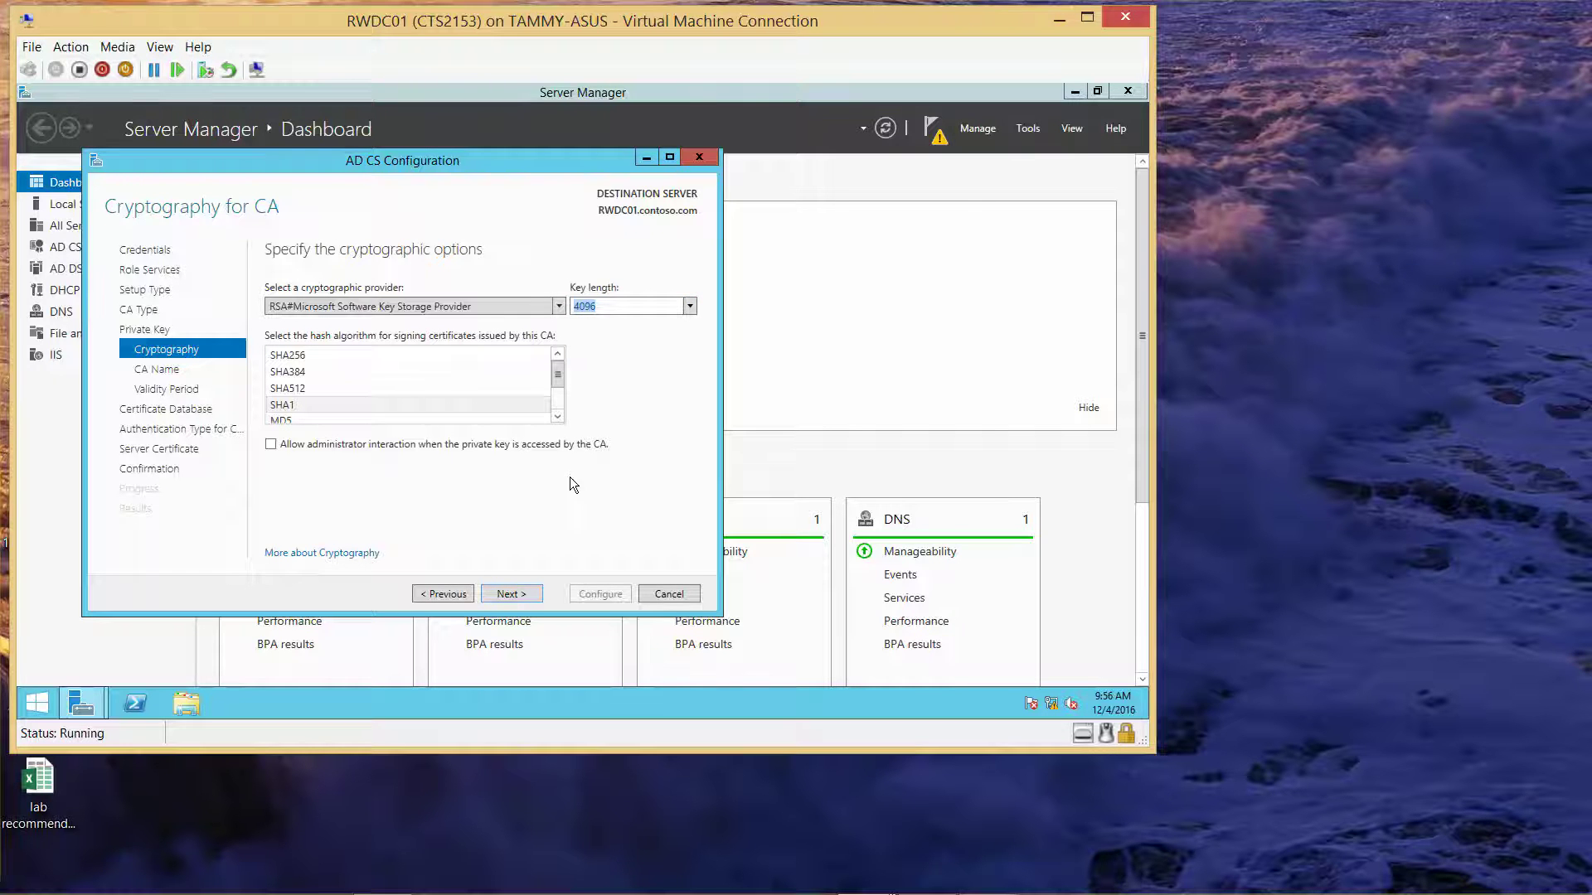
pyautogui.click(511, 592)
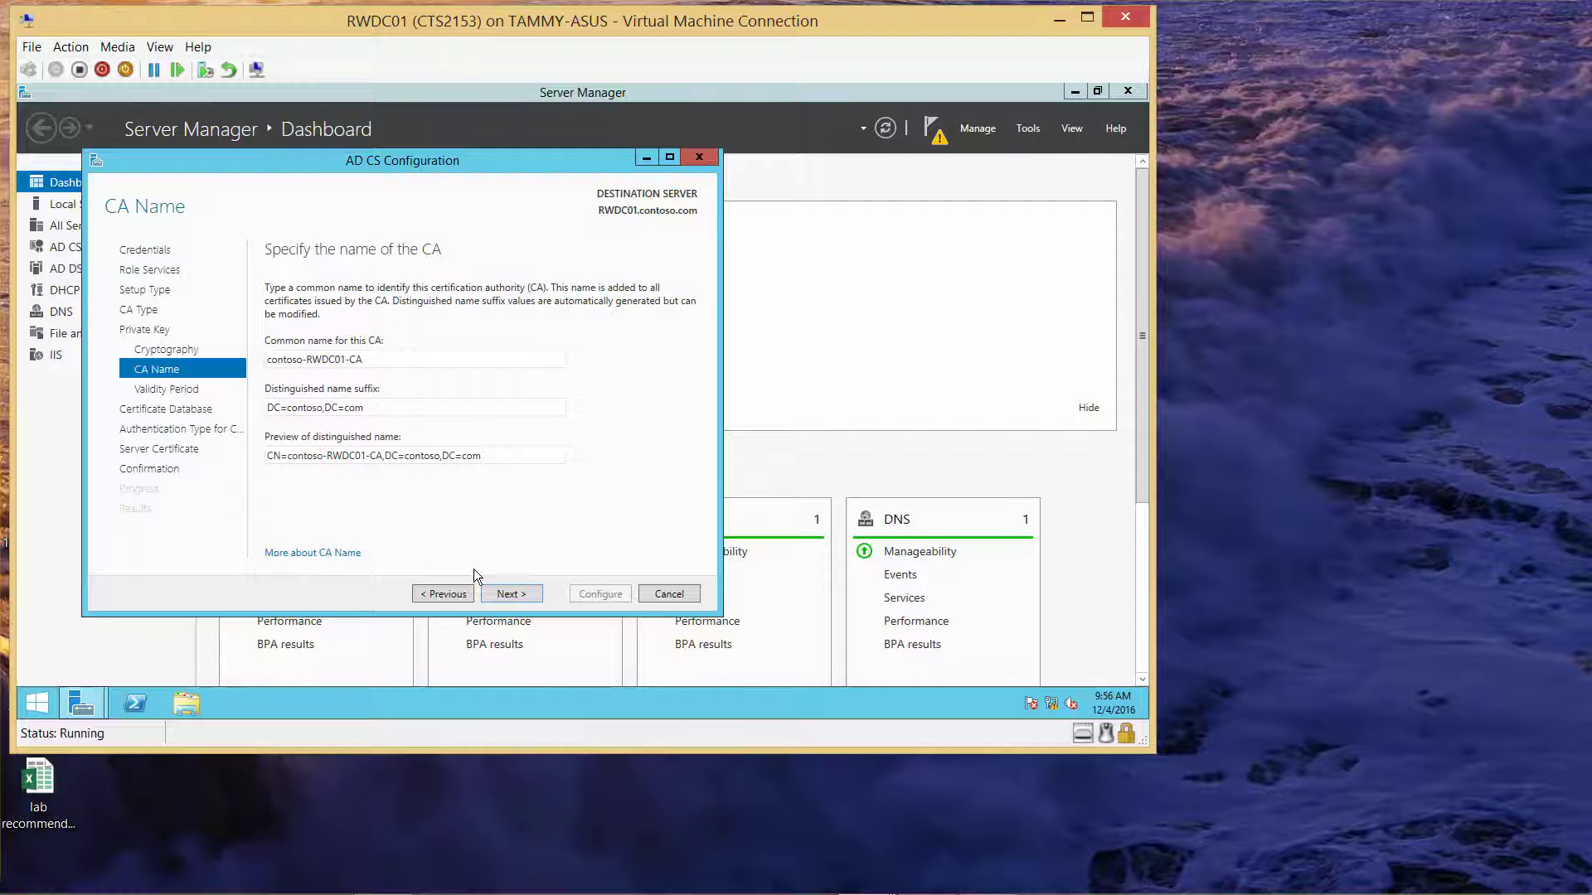
# Keep the CA name contoso-RWDC01-CA and set its validity period to 10 years
pyautogui.click(514, 592)
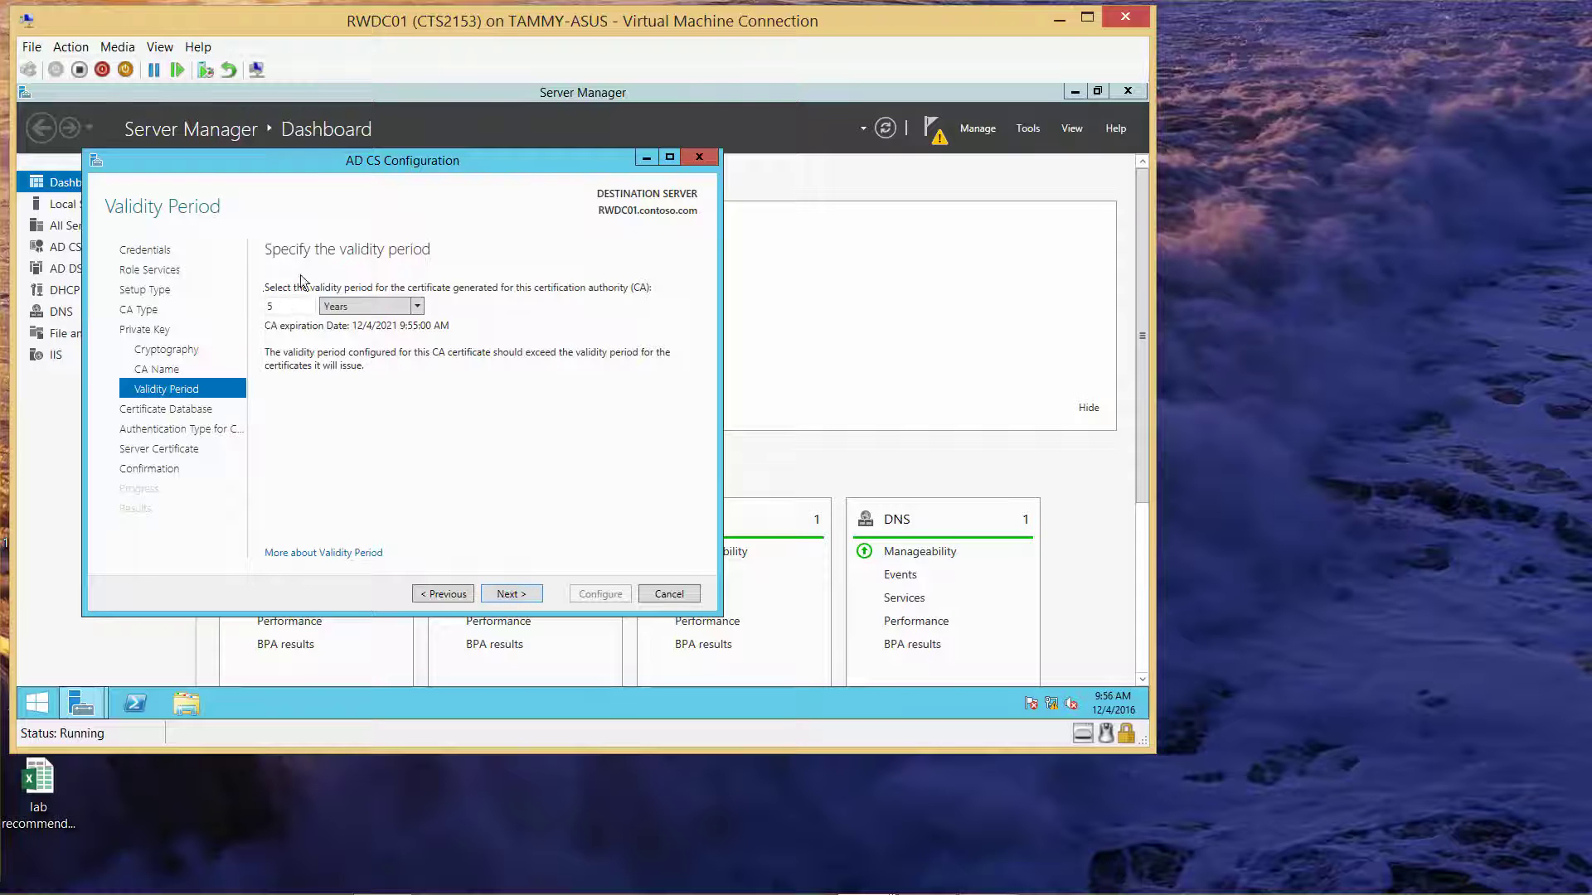
pyautogui.doubleClick(287, 304)
pyautogui.press('BackSpace')
pyautogui.write('10')
pyautogui.click(510, 594)
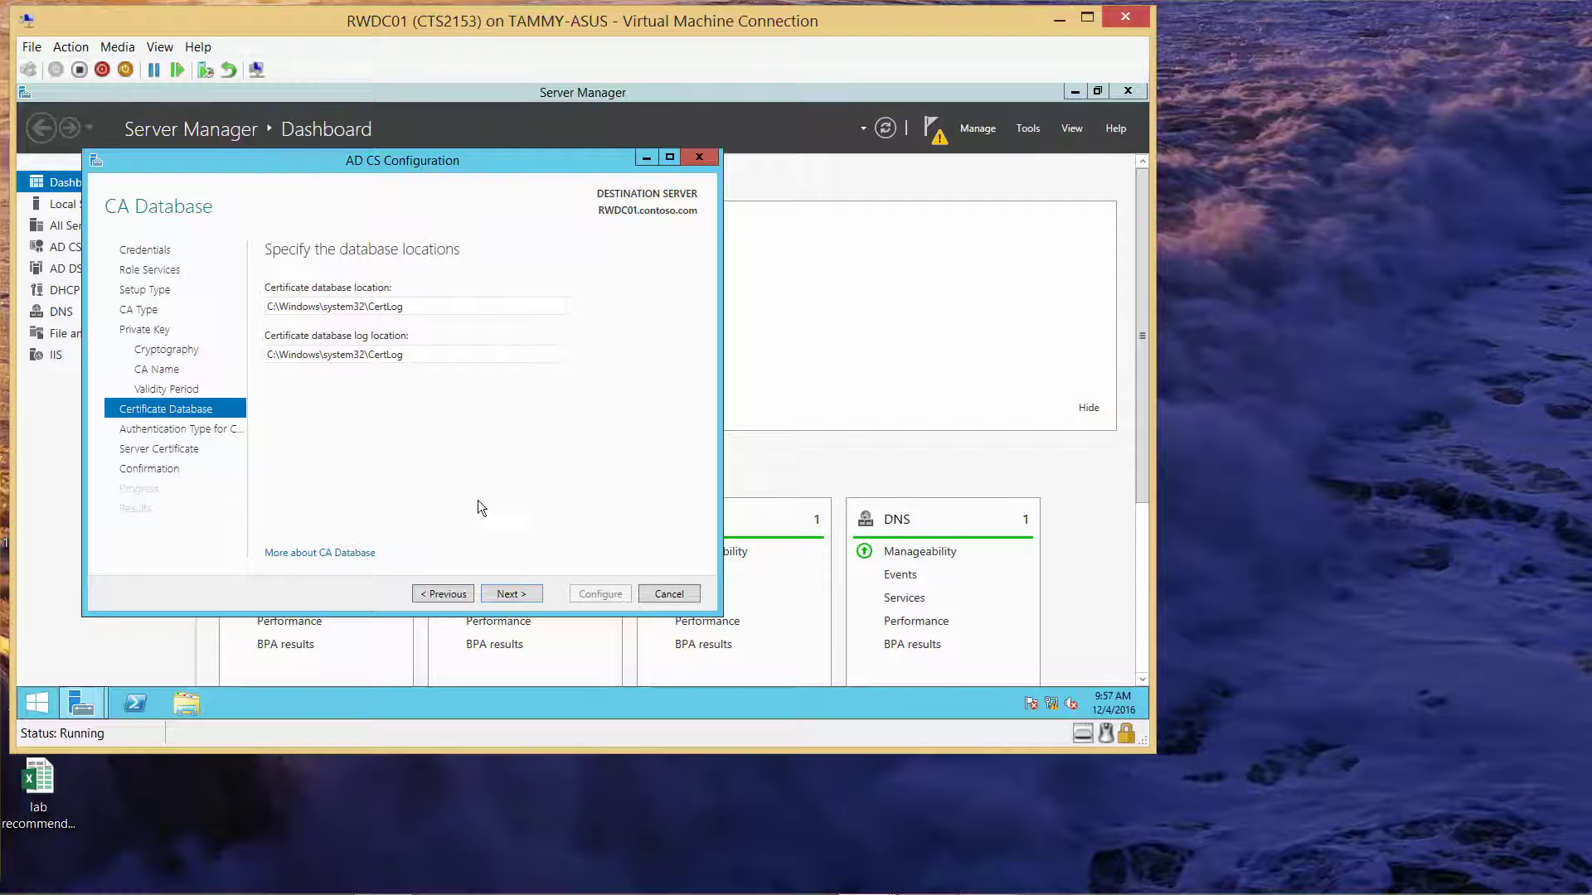
# Keep default database and authentication settings, defer the SSL certificate, and run the AD CS configuration
pyautogui.click(518, 594)
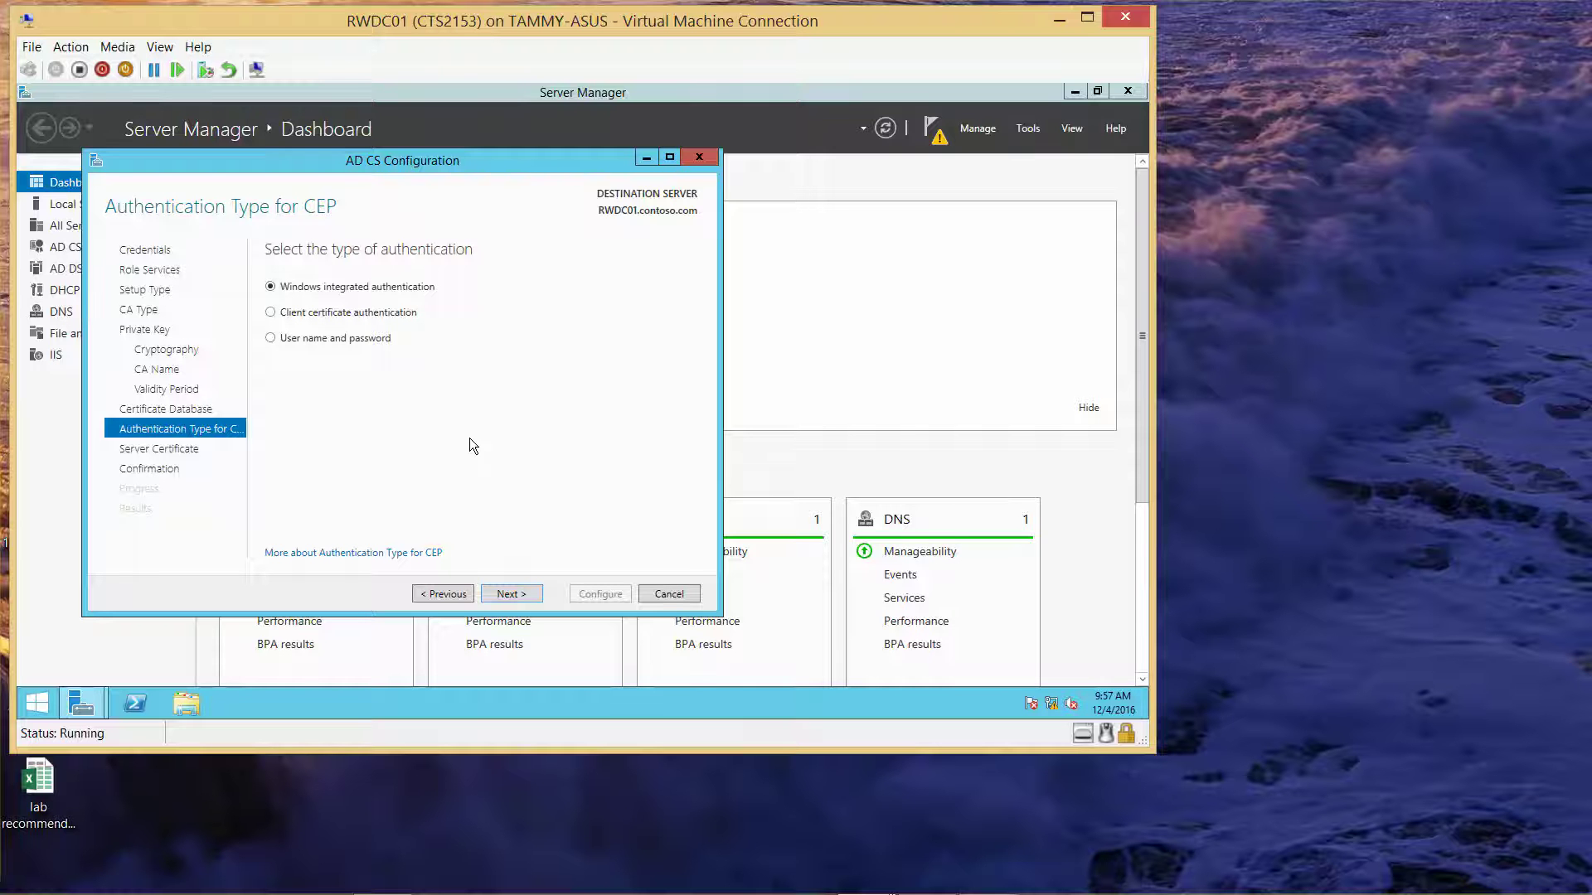
pyautogui.click(509, 595)
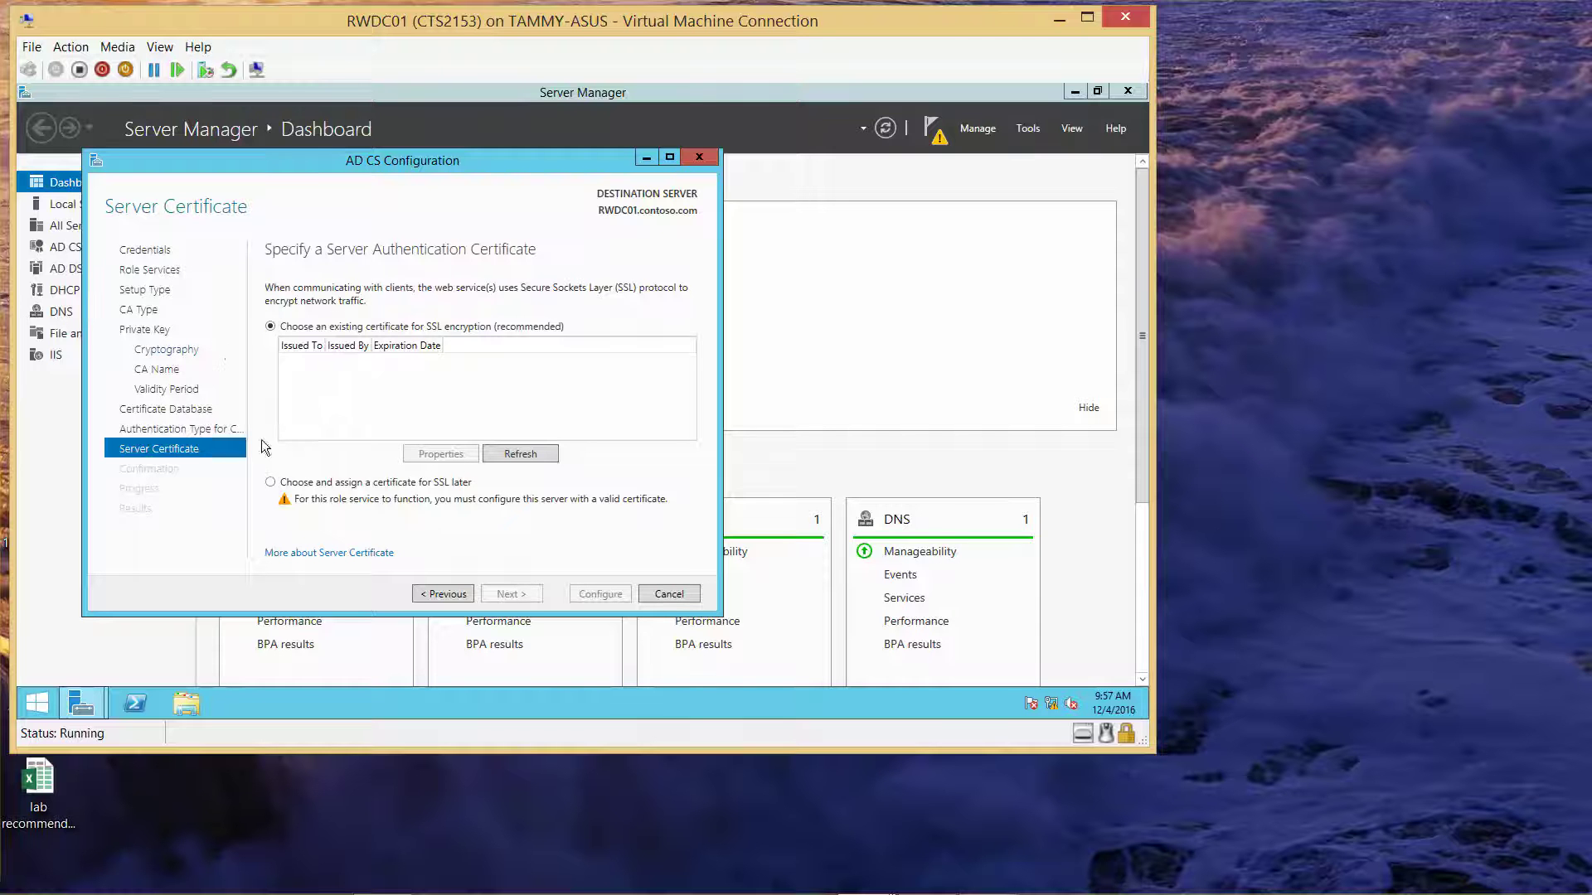
pyautogui.click(270, 483)
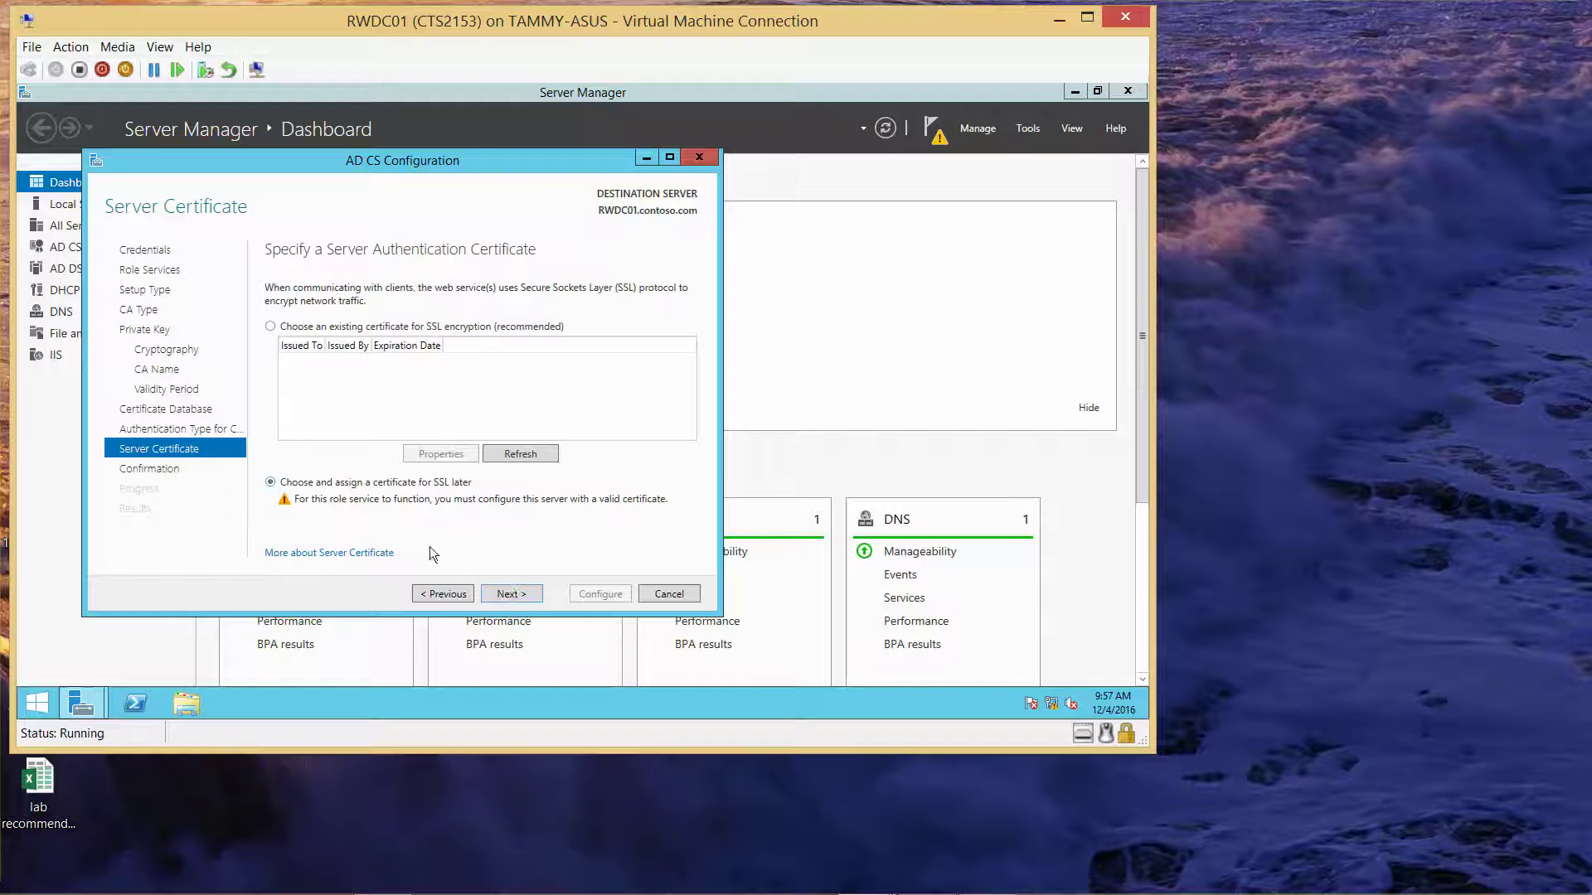
pyautogui.click(514, 594)
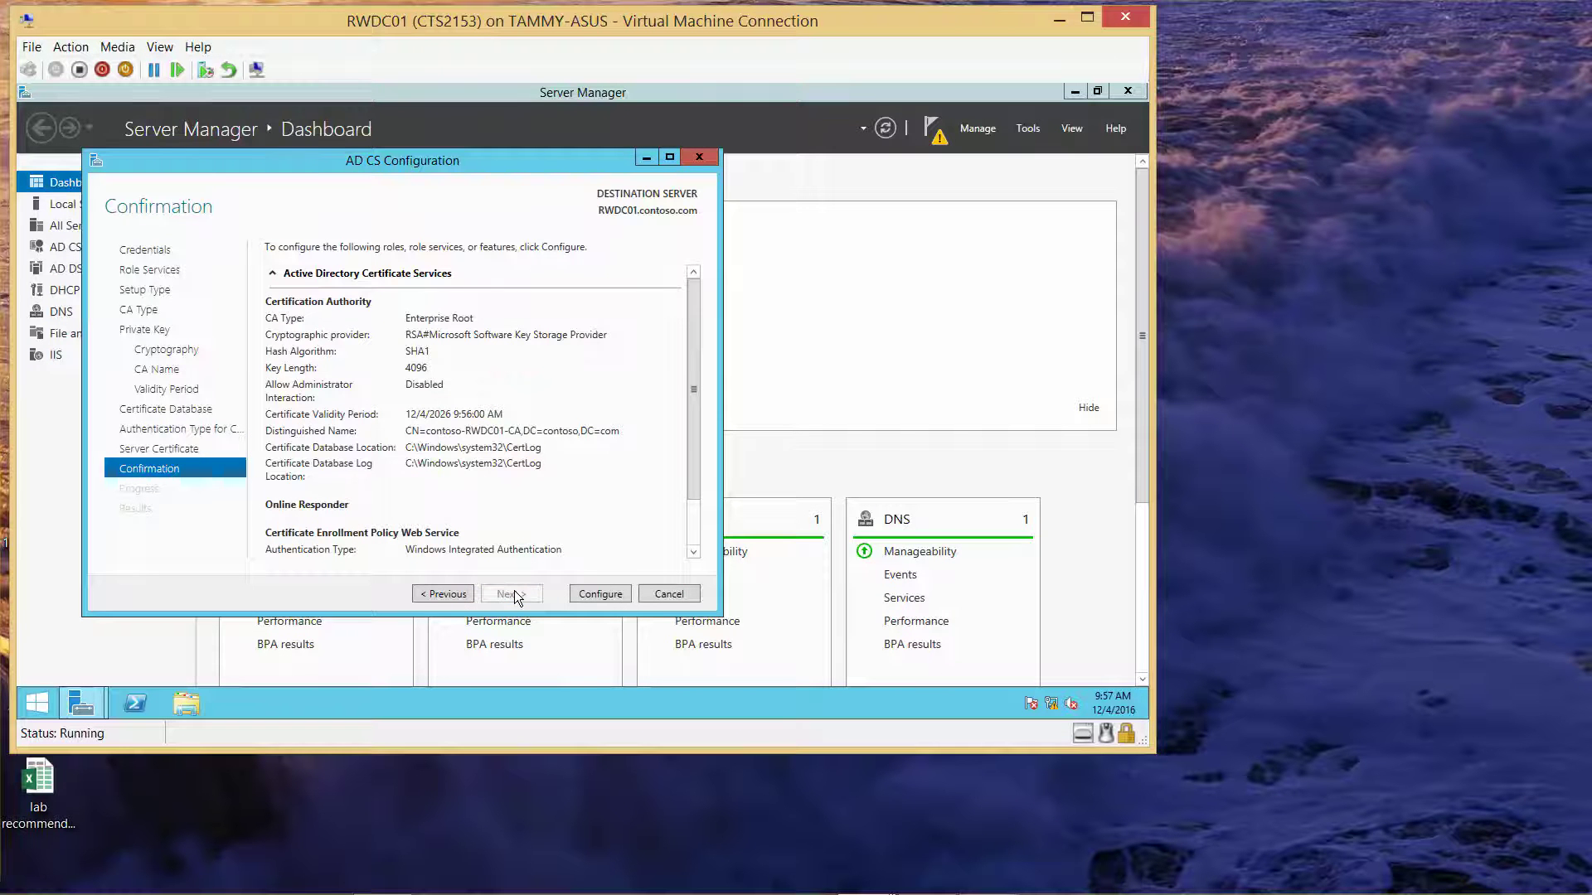
pyautogui.click(614, 593)
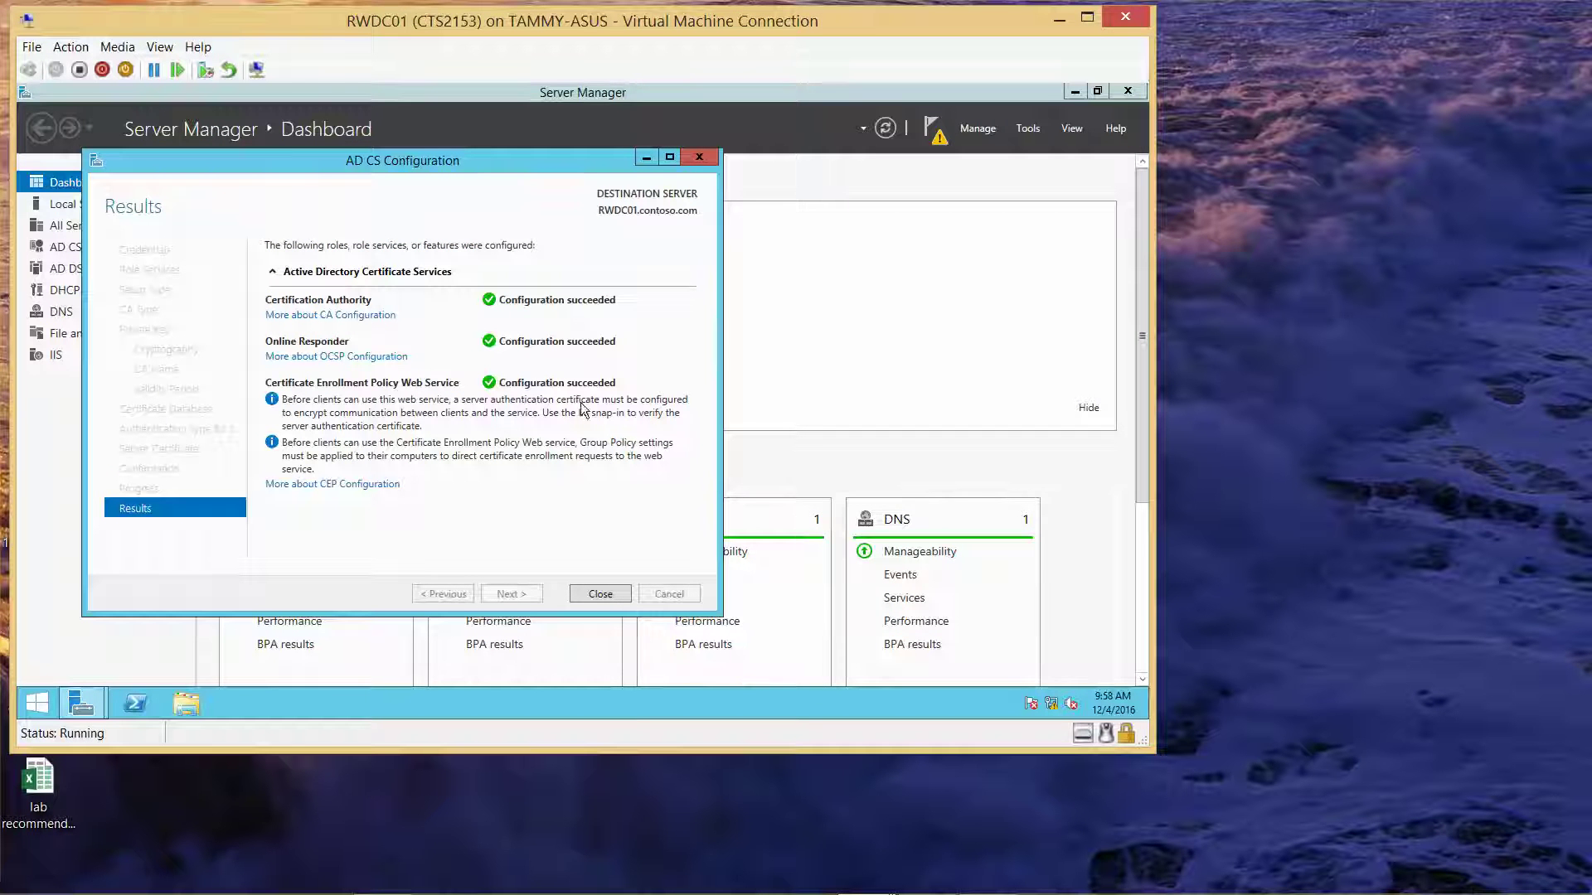
# Close the AD CS results page once all three role services report success
pyautogui.click(600, 594)
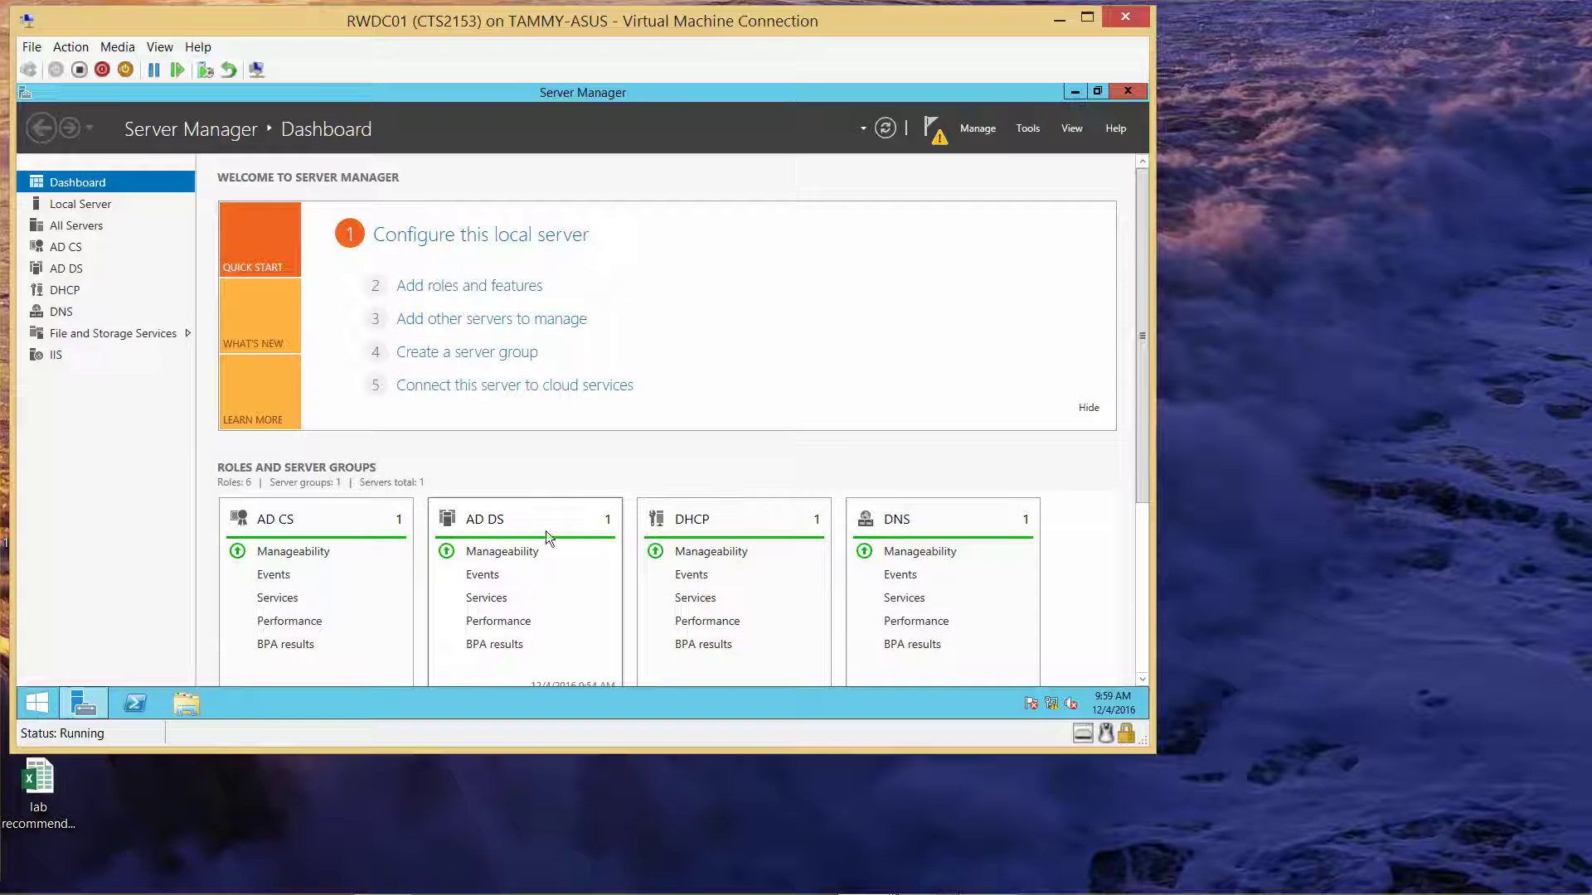
# Power on the Win8B VM, minimize RWDC01, and move Win8B's window to the top-left
pyautogui.moveTo(468, 887)
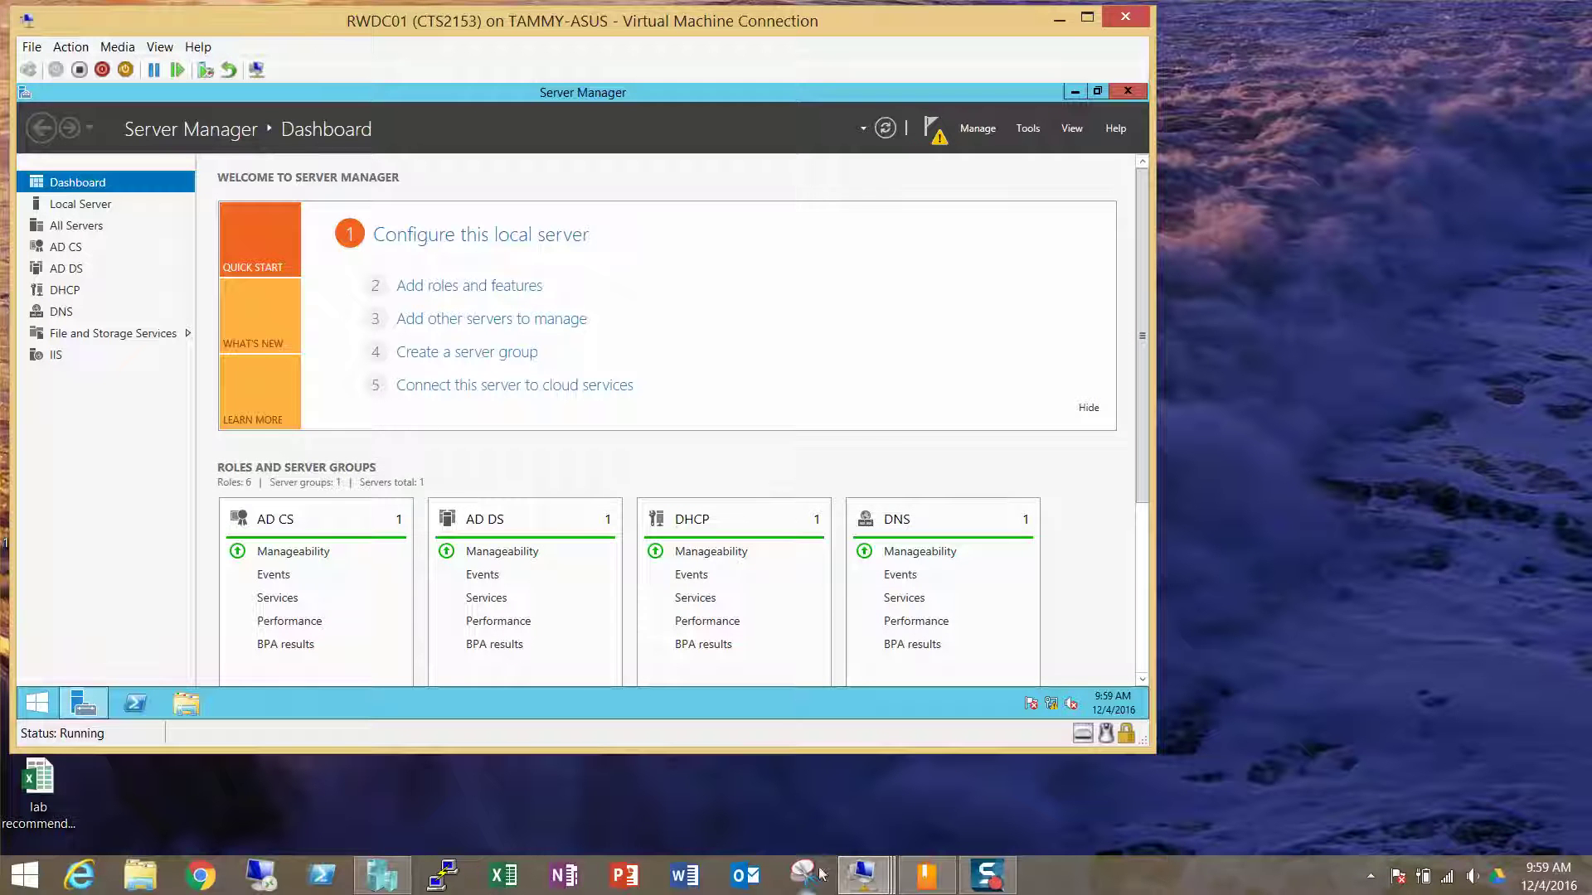
pyautogui.moveTo(866, 872)
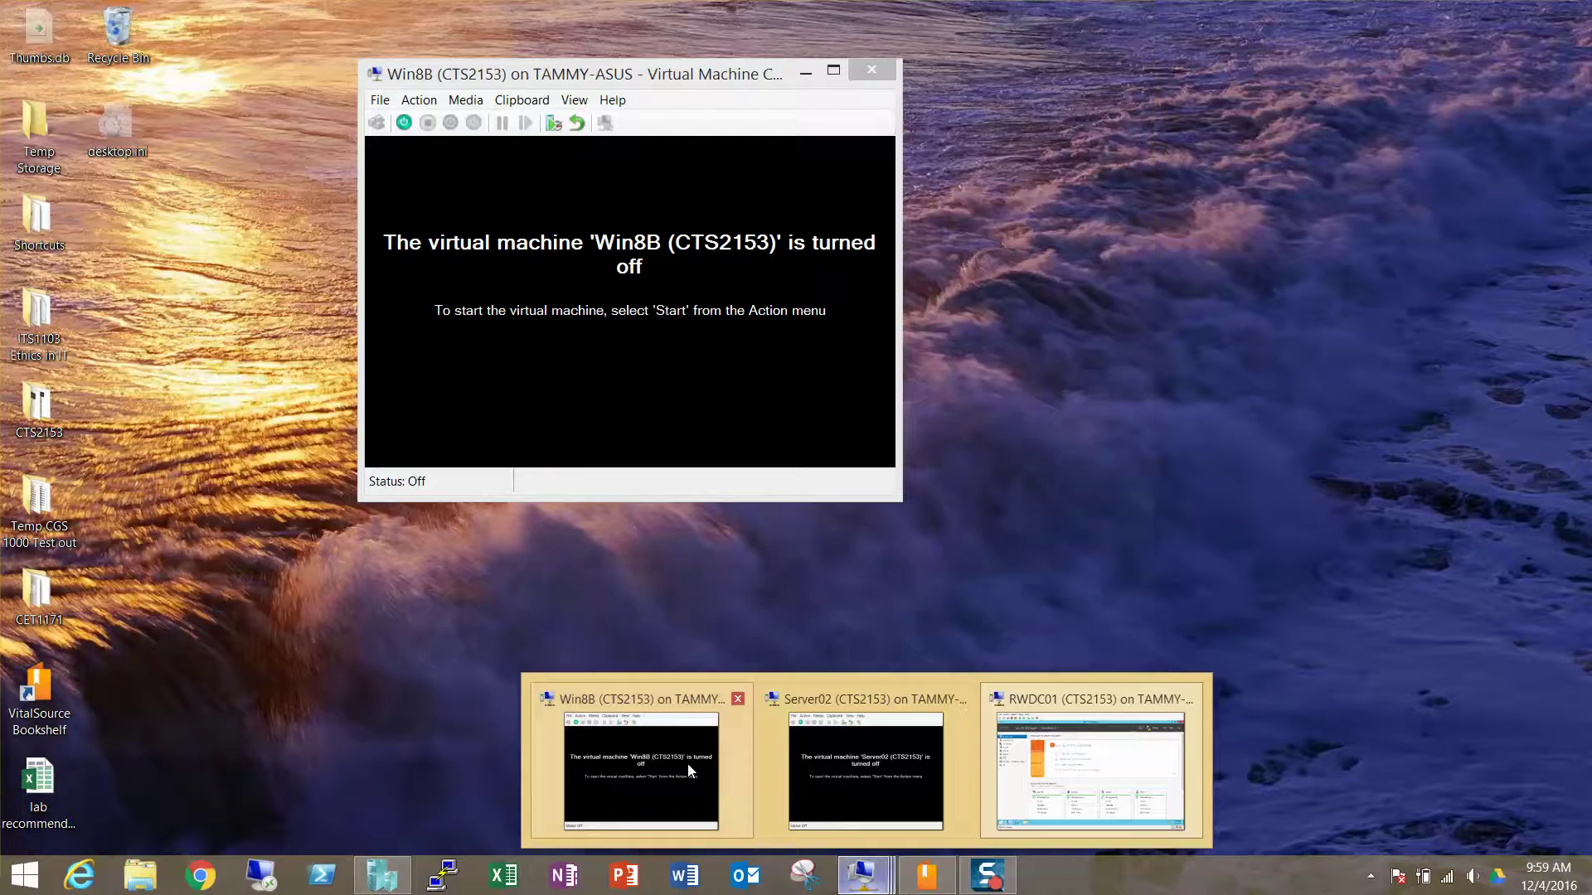
pyautogui.click(688, 763)
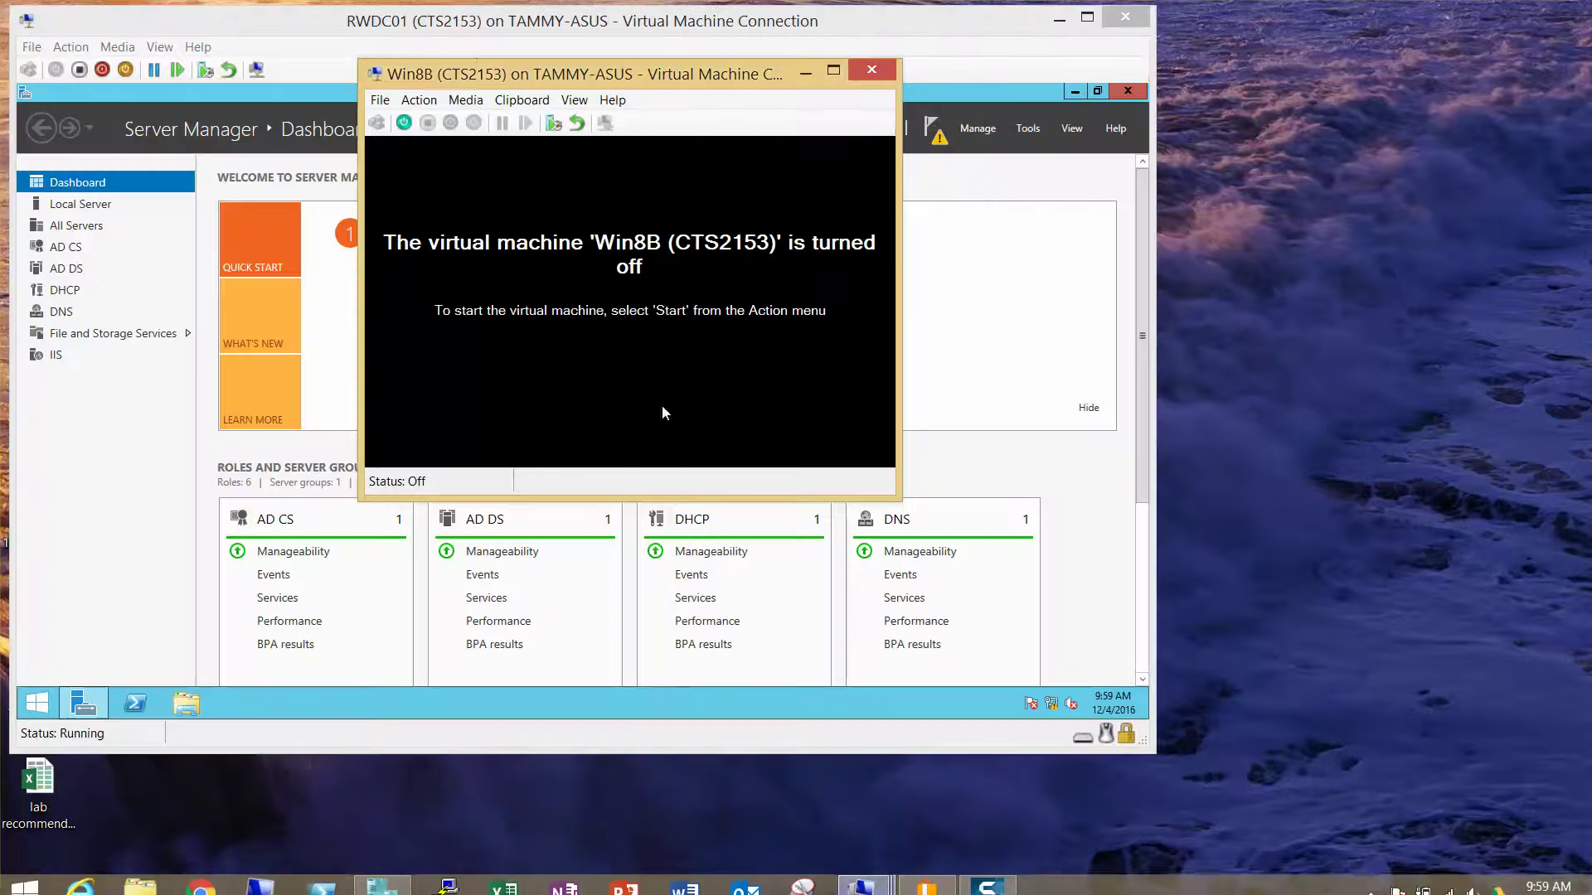
pyautogui.click(405, 124)
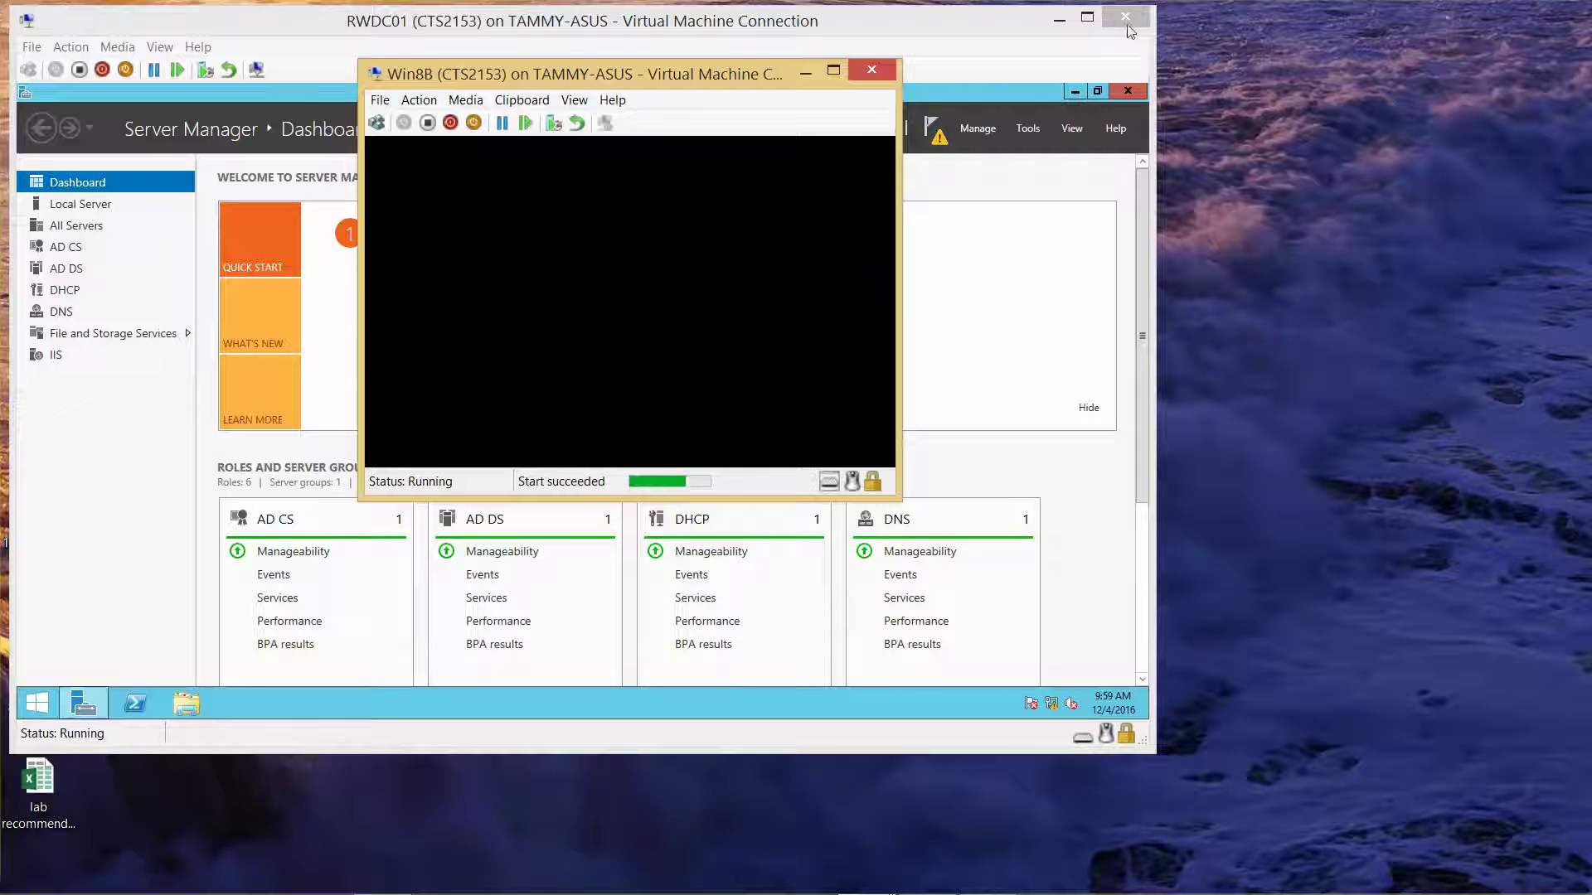
pyautogui.click(1058, 18)
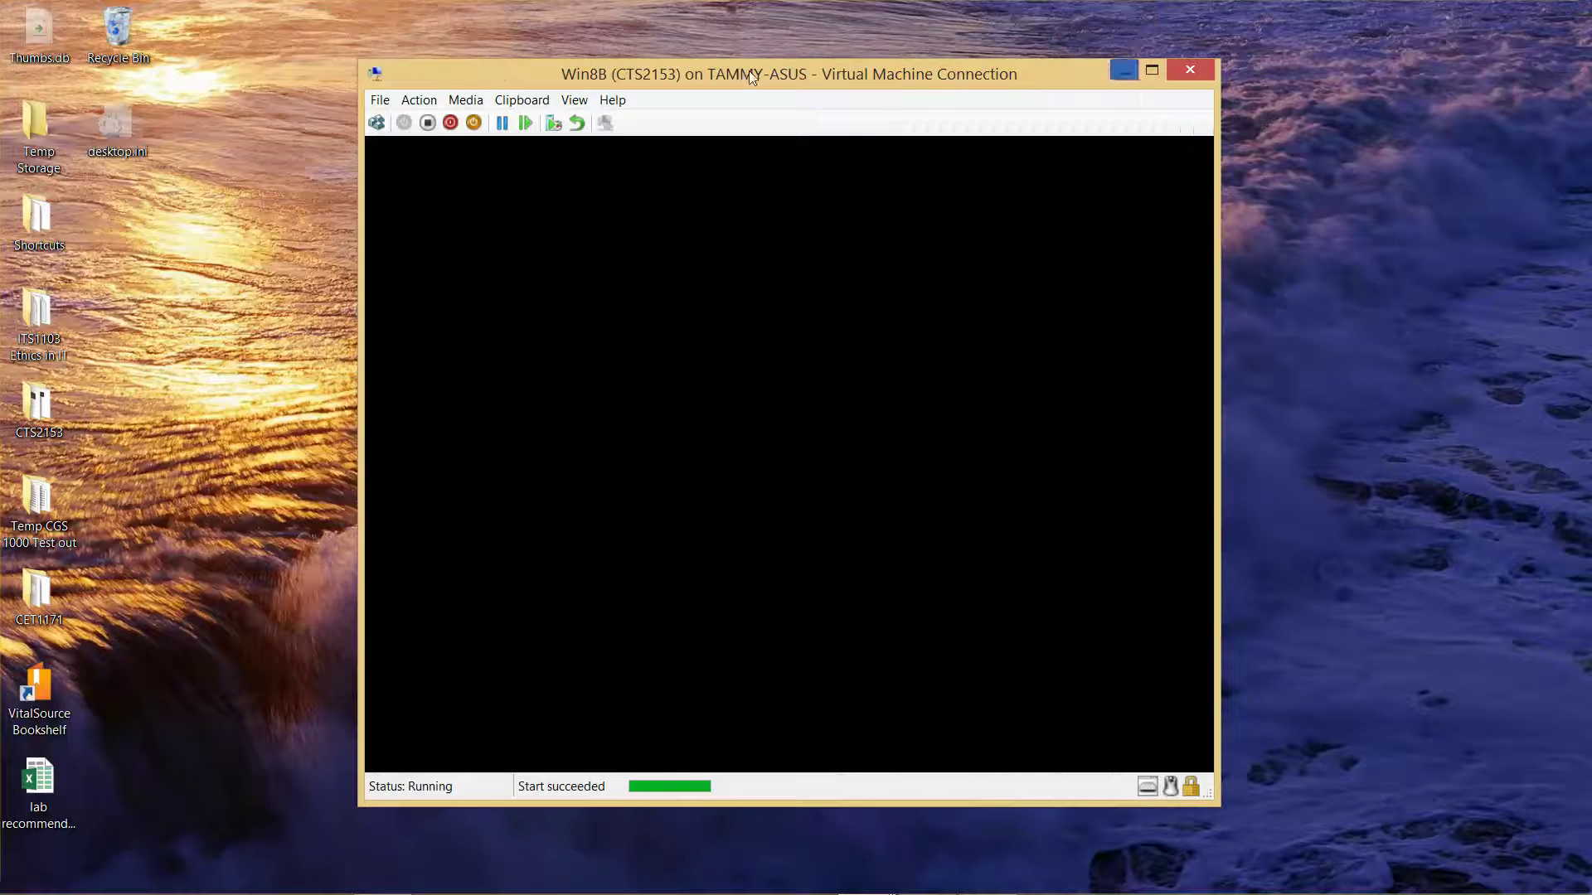
pyautogui.moveTo(733, 66); pyautogui.dragTo(388, 27)
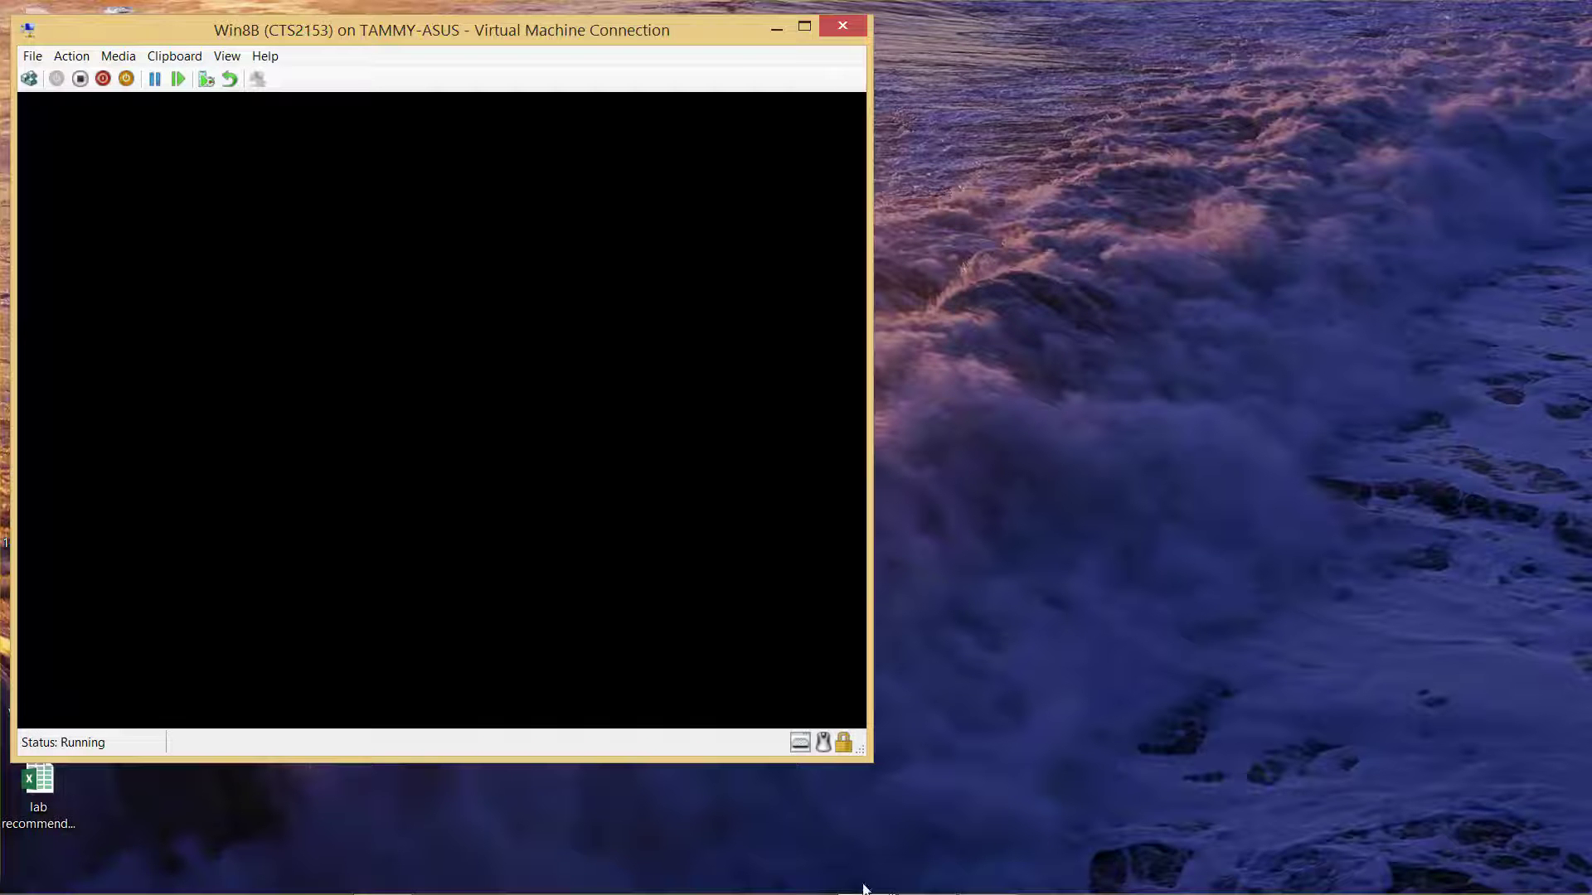
pyautogui.moveTo(867, 891)
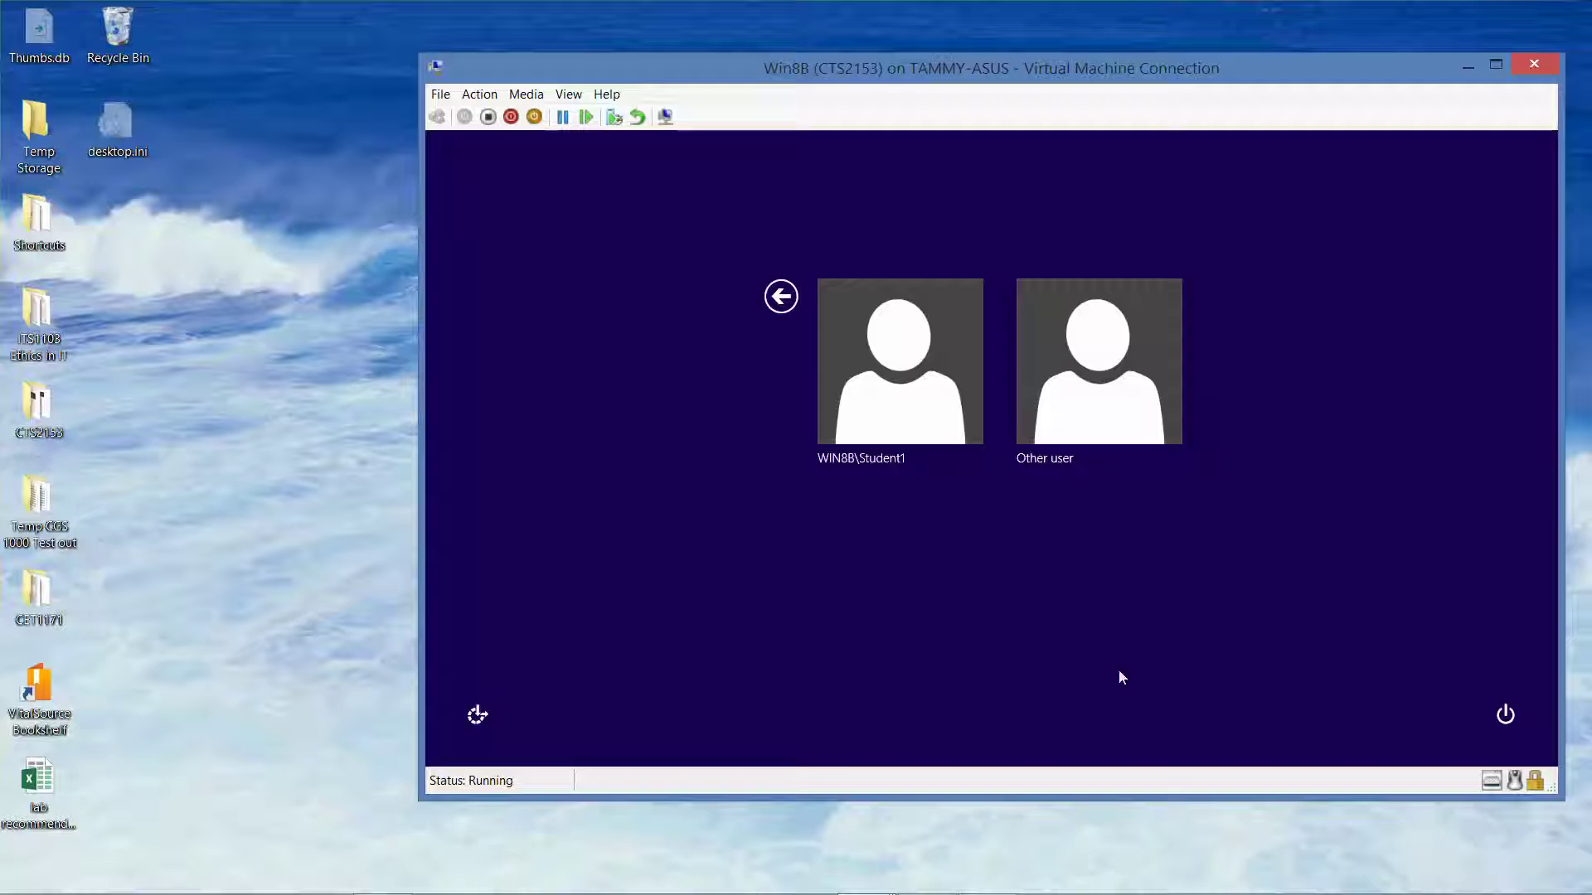
# Sign in to Win8B as Other user with the Contoso domain administrator name and password
pyautogui.click(1101, 410)
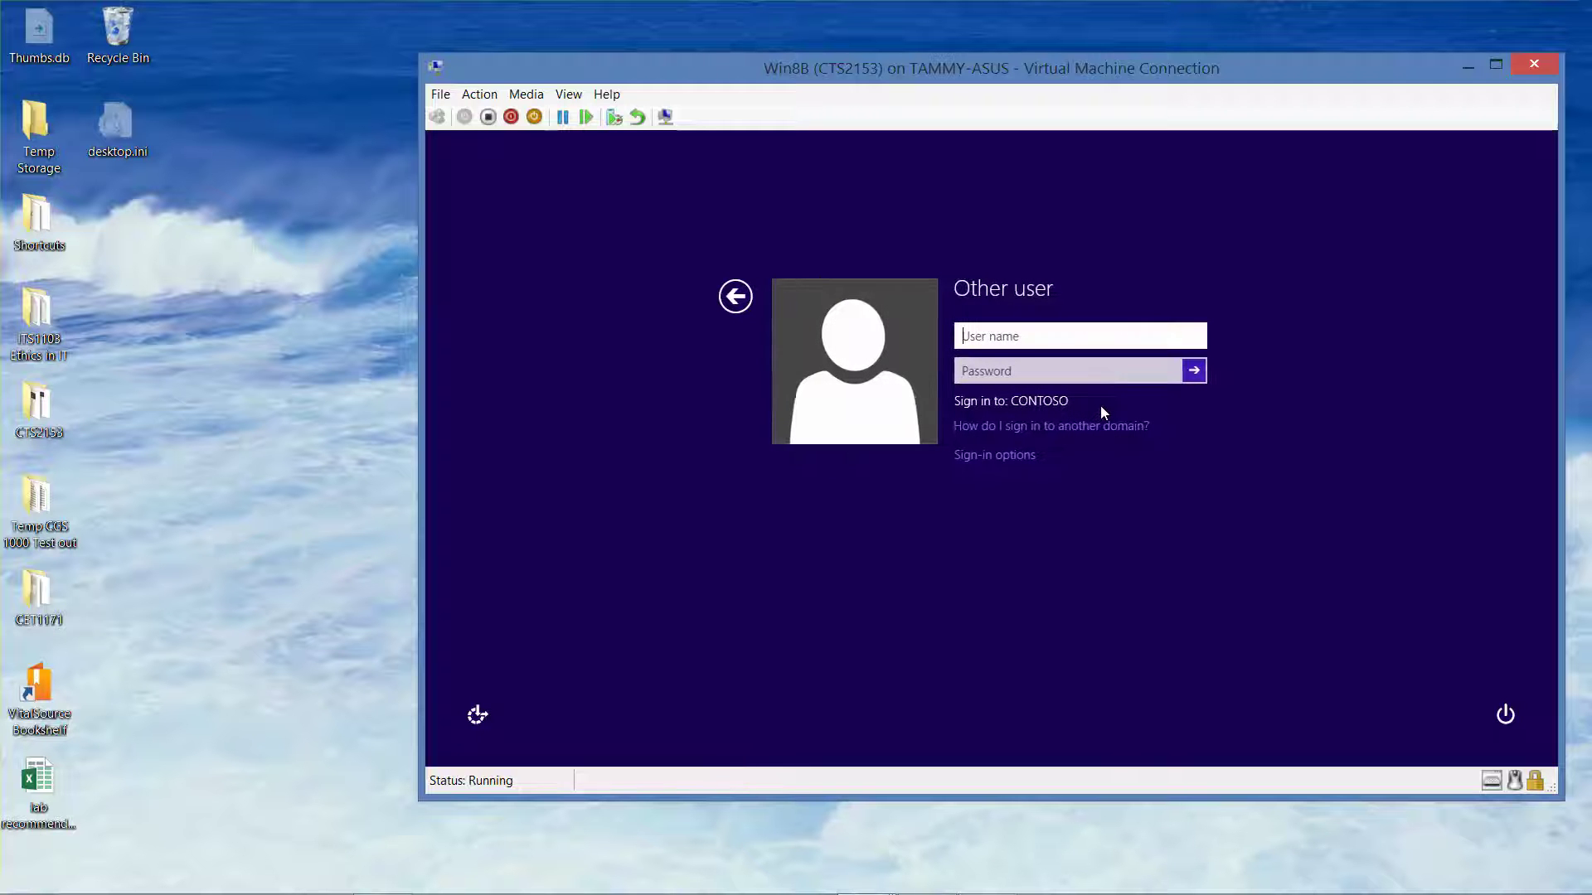
pyautogui.write('Contoso\\Administrator')
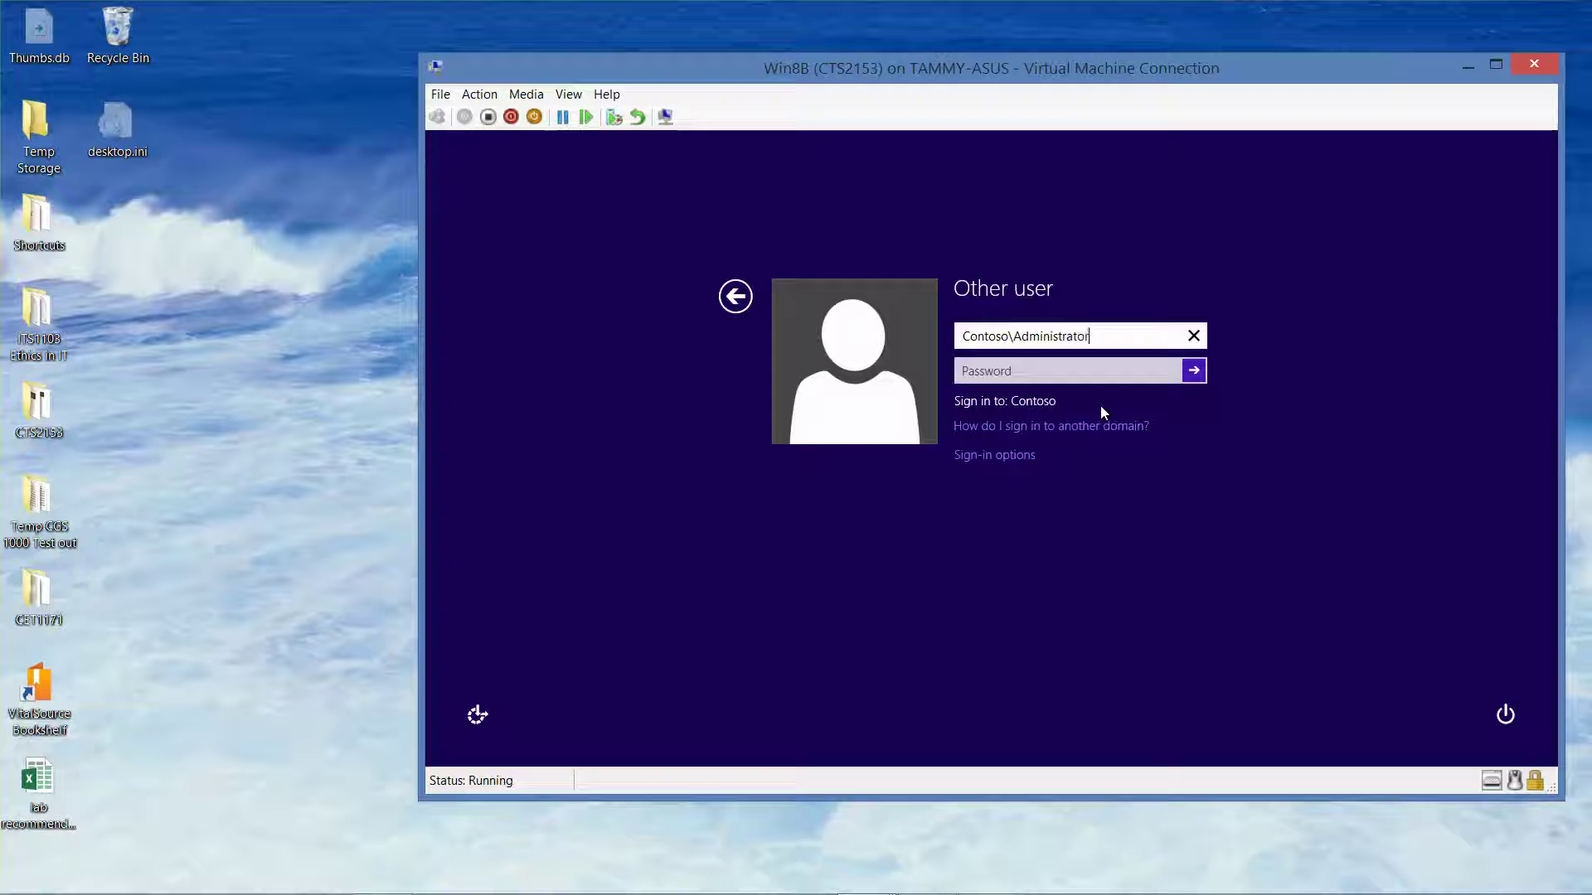
pyautogui.press('Tab')
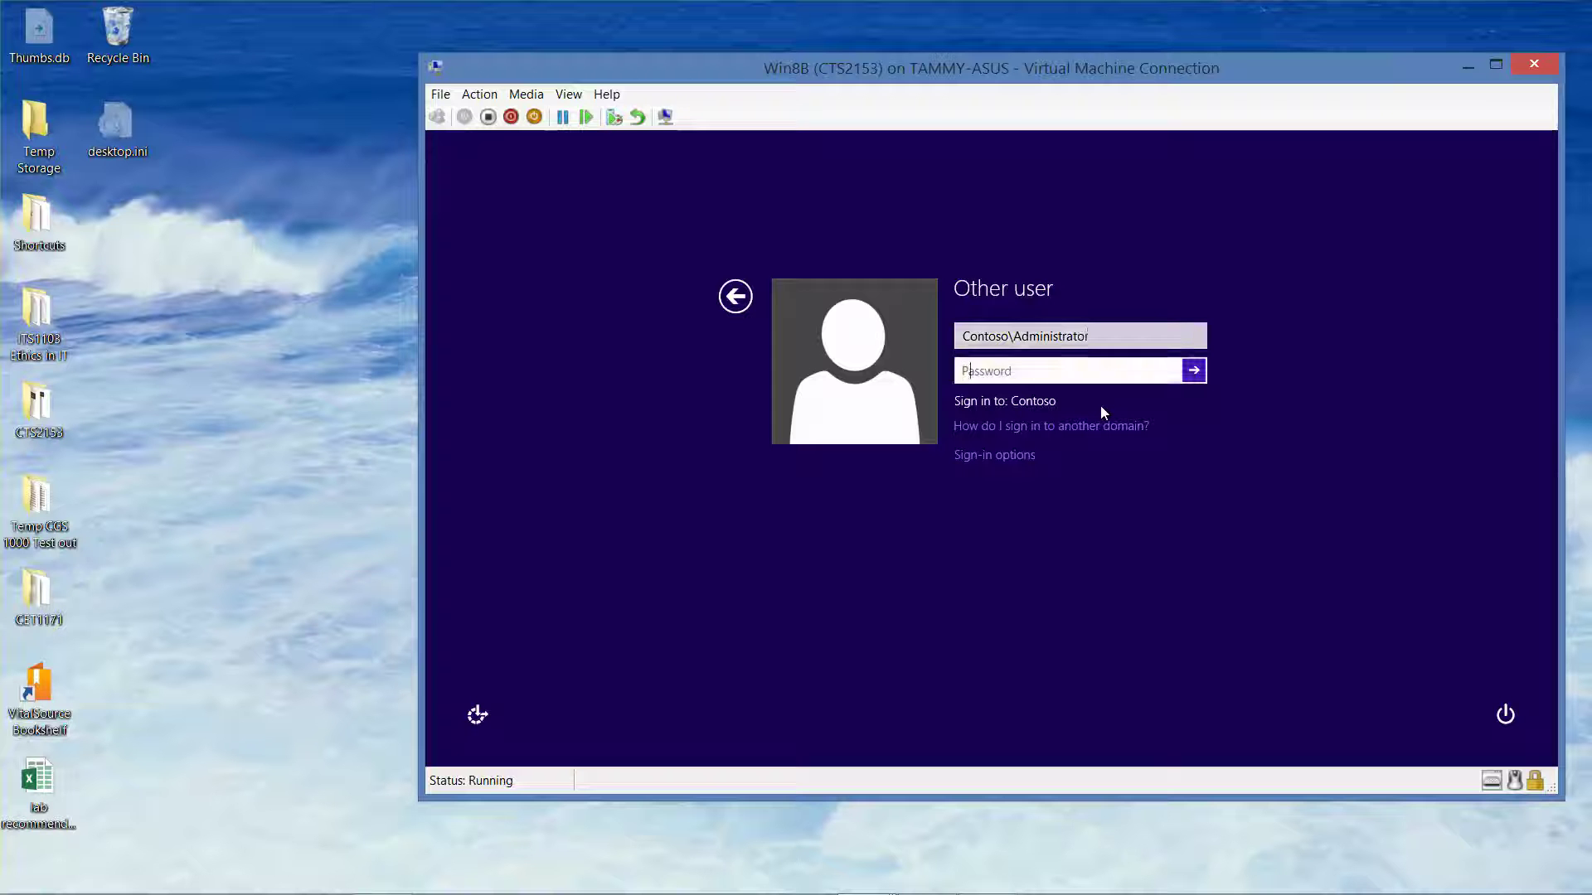
pyautogui.write('Pa$$w0rd')
pyautogui.press('Return')
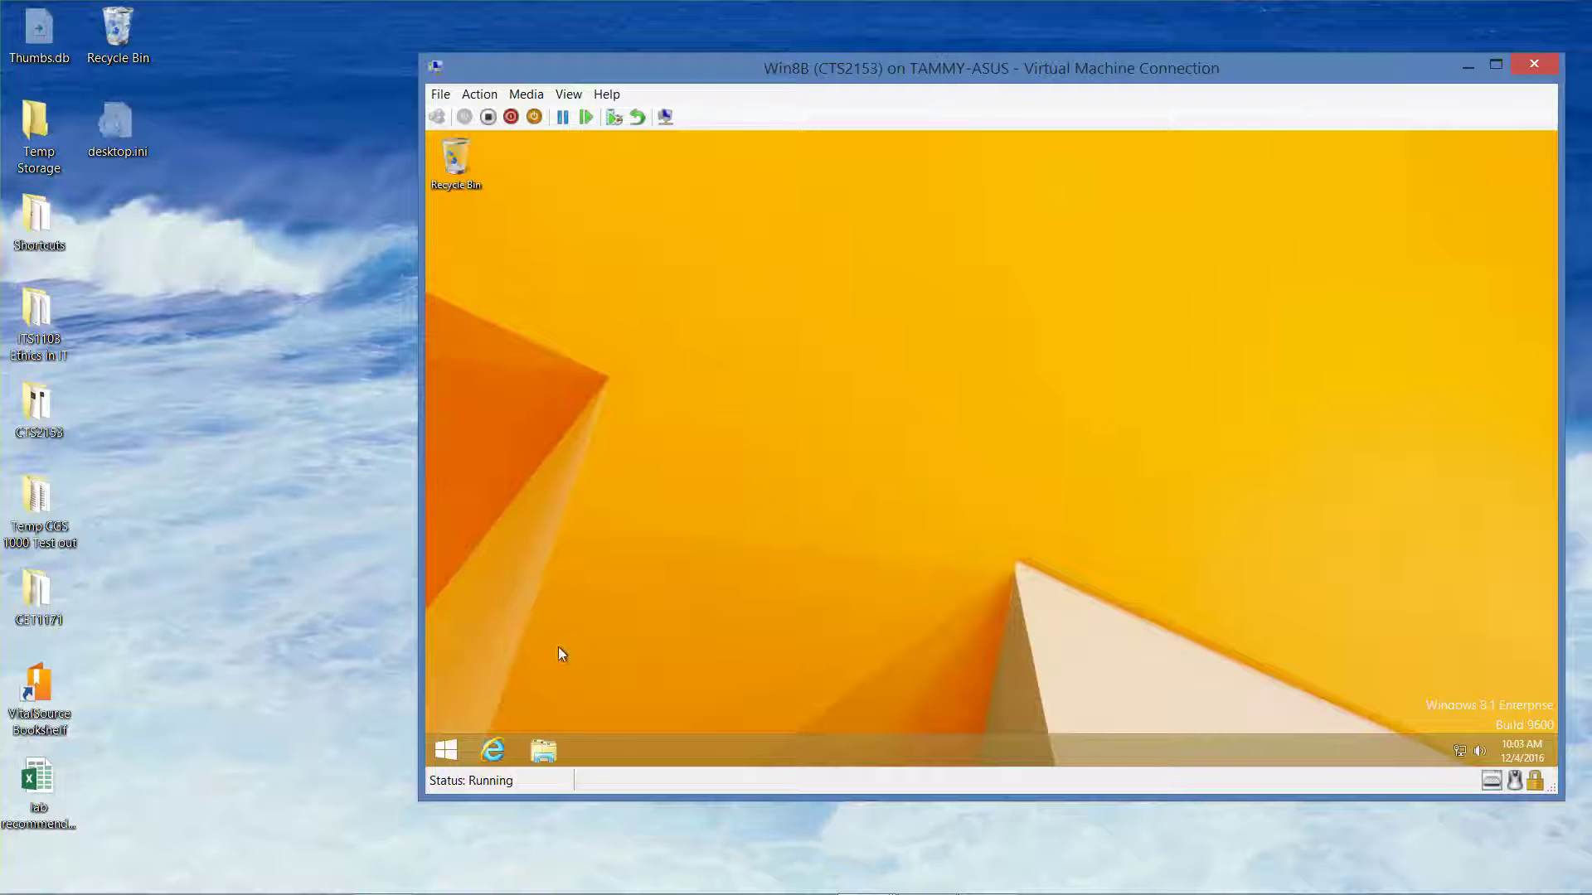
# Launch 'cmd' from the Run box in the power-user menu
pyautogui.rightClick(449, 754)
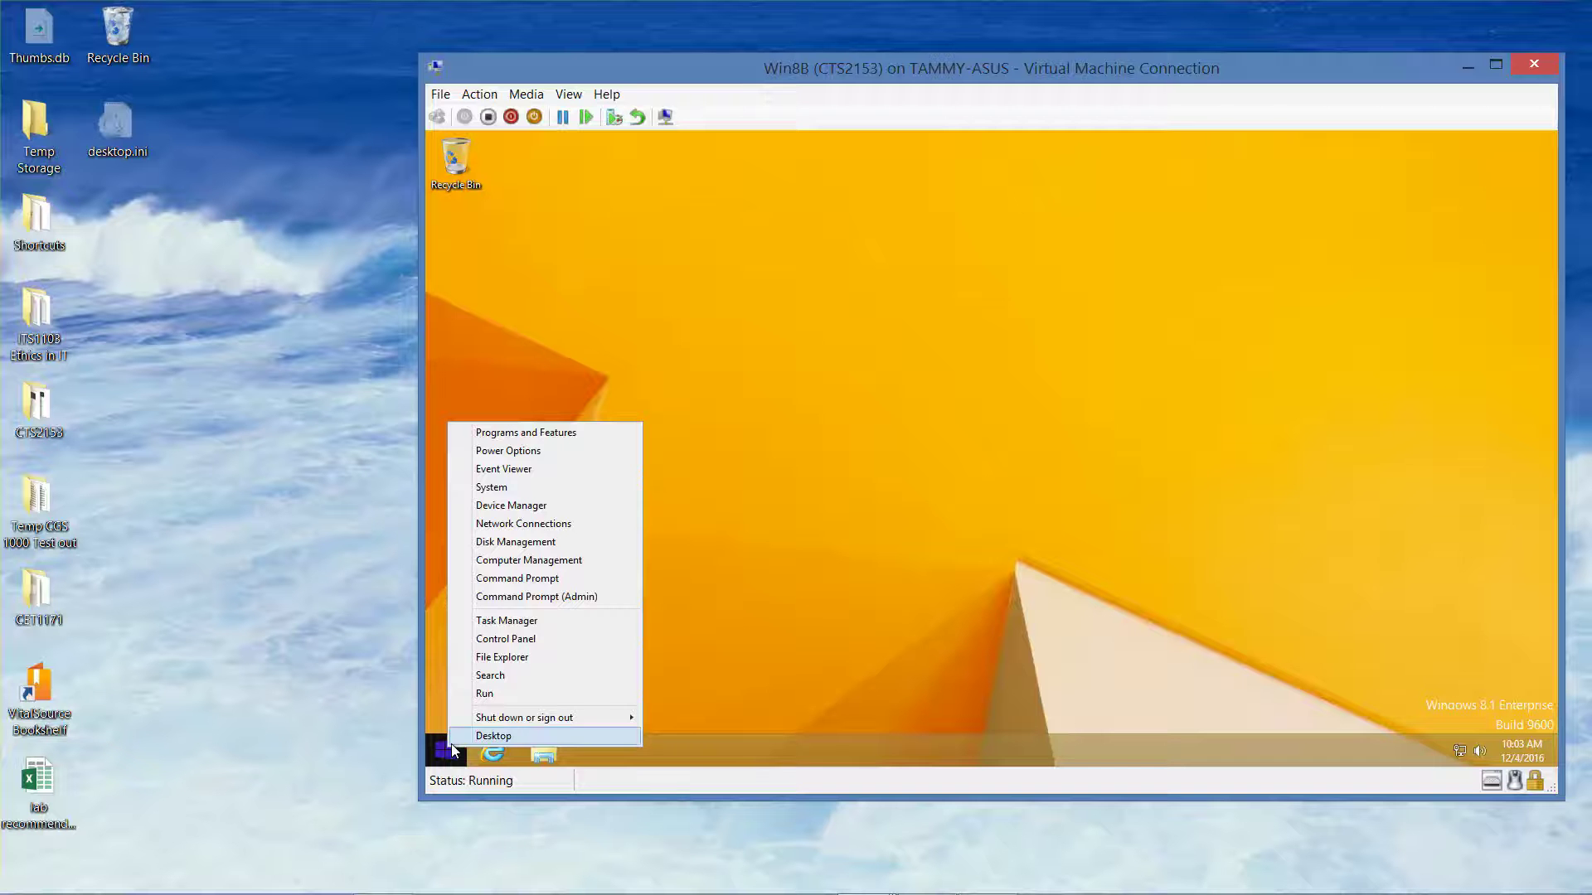
pyautogui.click(497, 693)
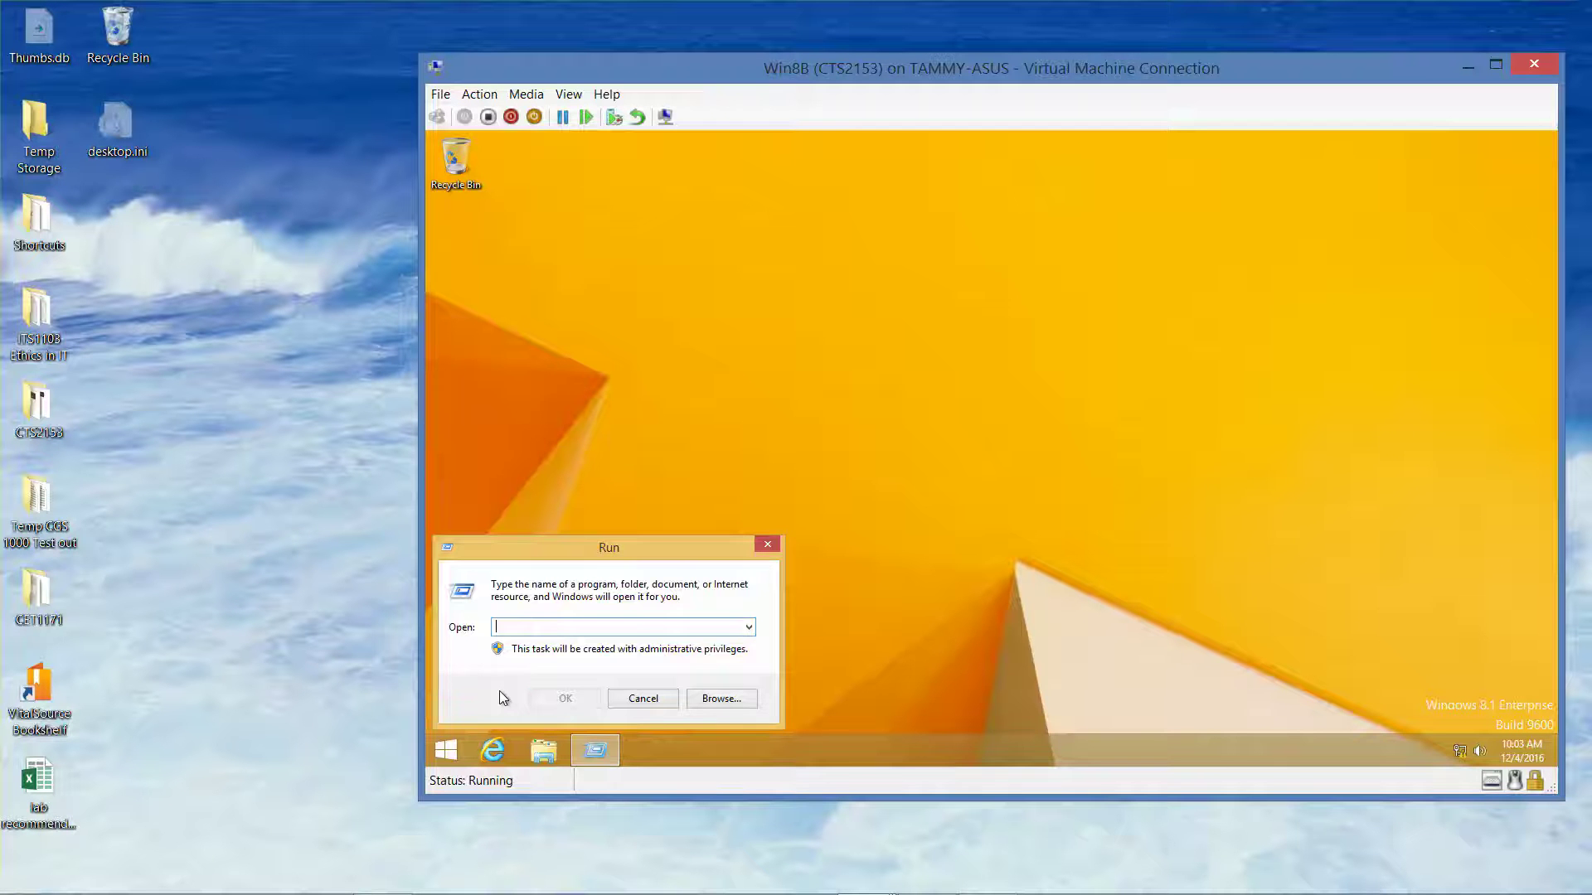
pyautogui.write('cmd')
pyautogui.press('Return')
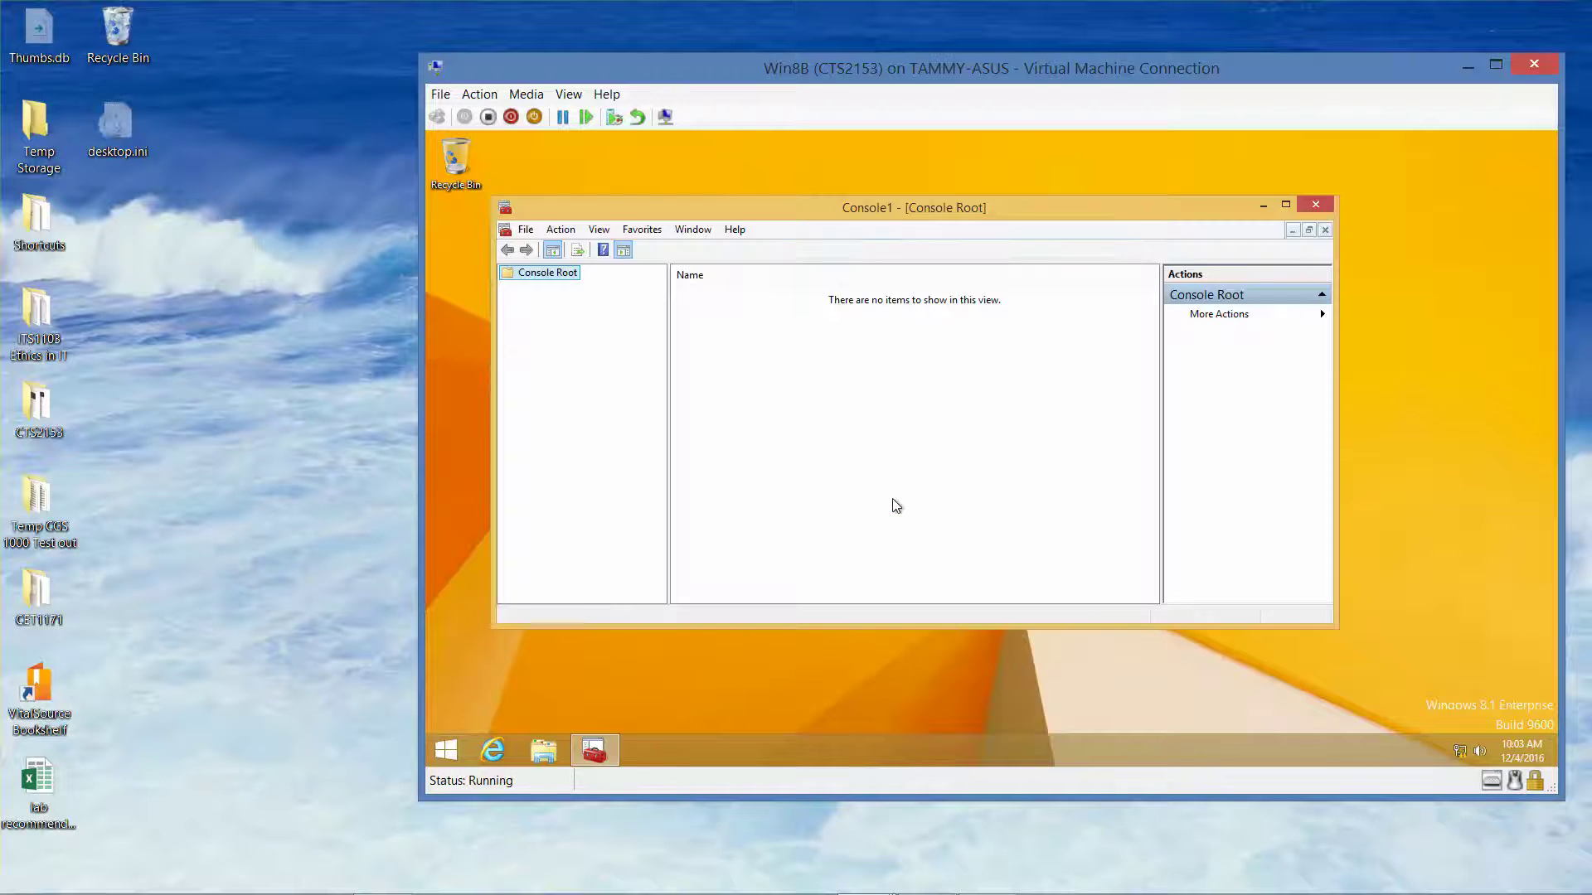
# Add the Certificates snap-in for My user account to the empty console
pyautogui.click(527, 231)
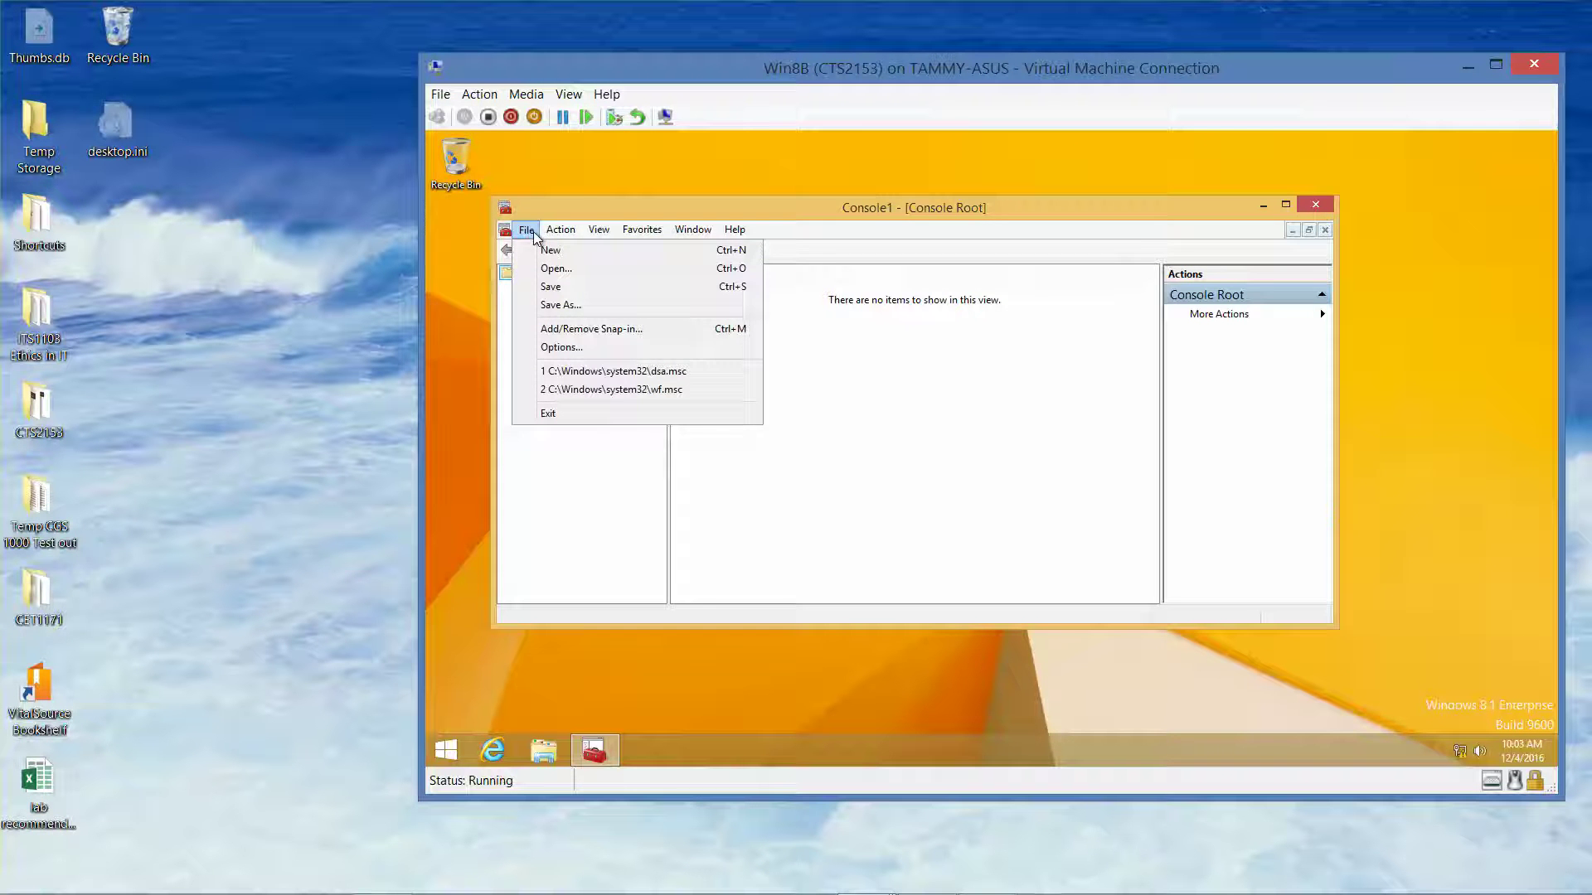
pyautogui.click(593, 329)
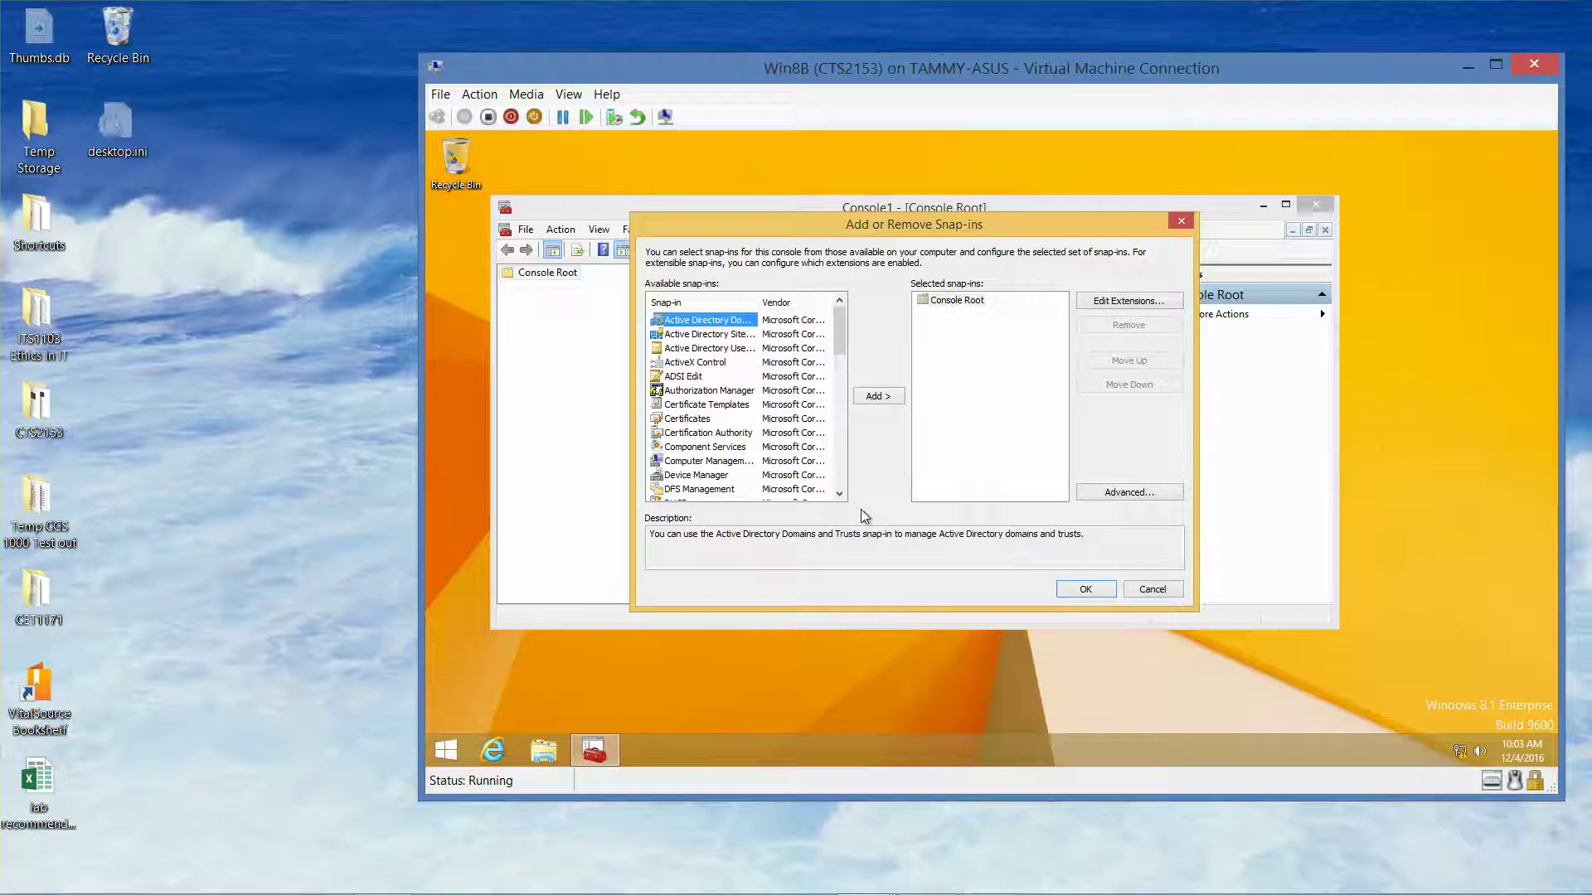
pyautogui.doubleClick(701, 421)
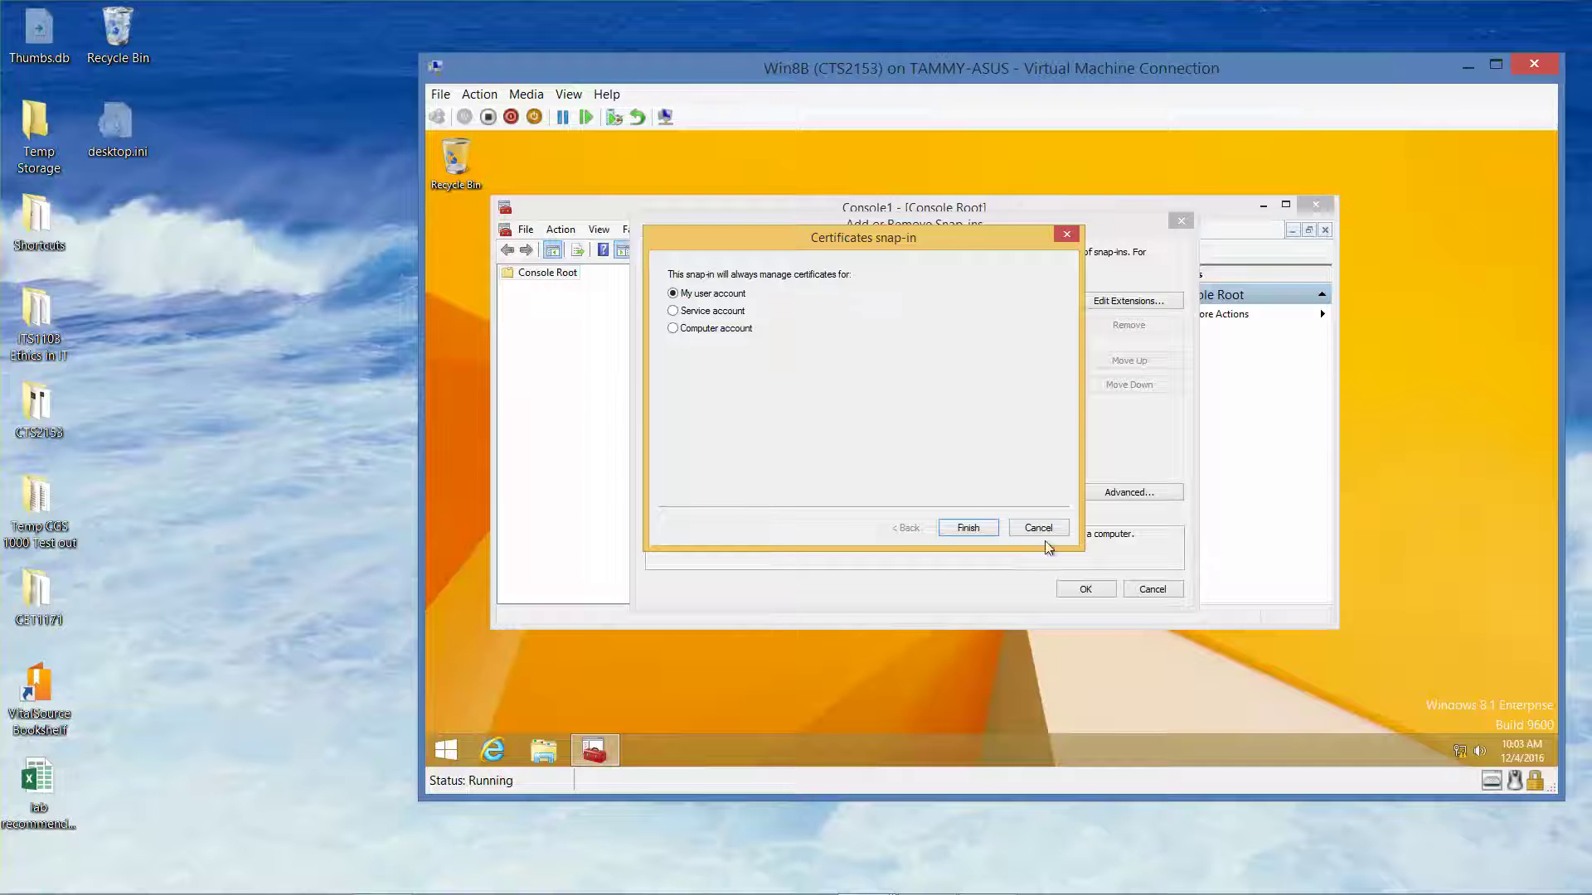
pyautogui.click(1038, 529)
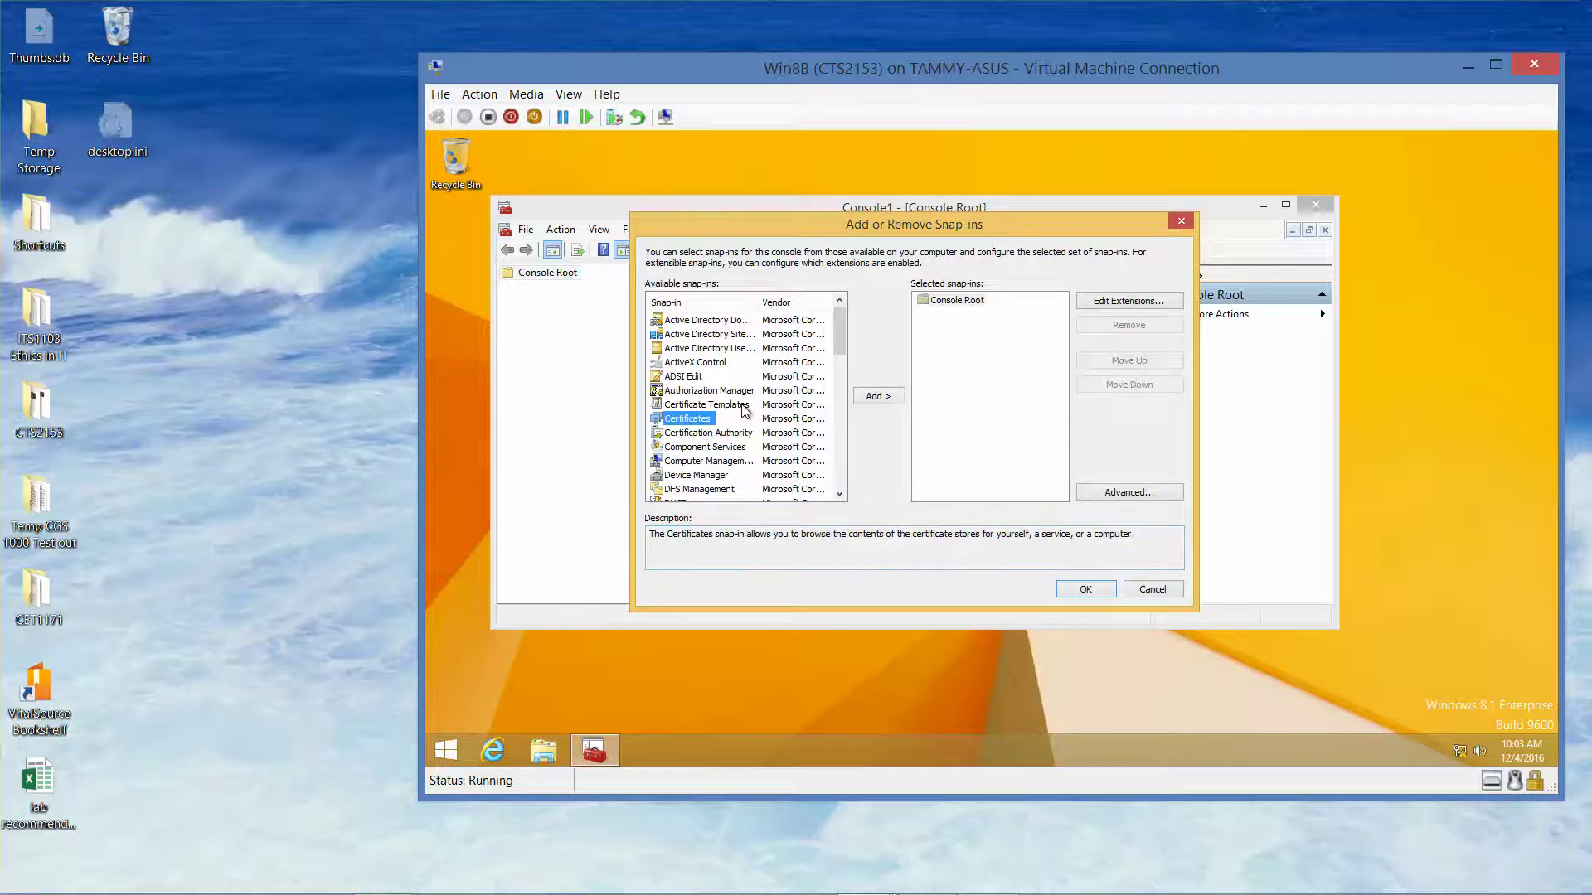
pyautogui.doubleClick(685, 423)
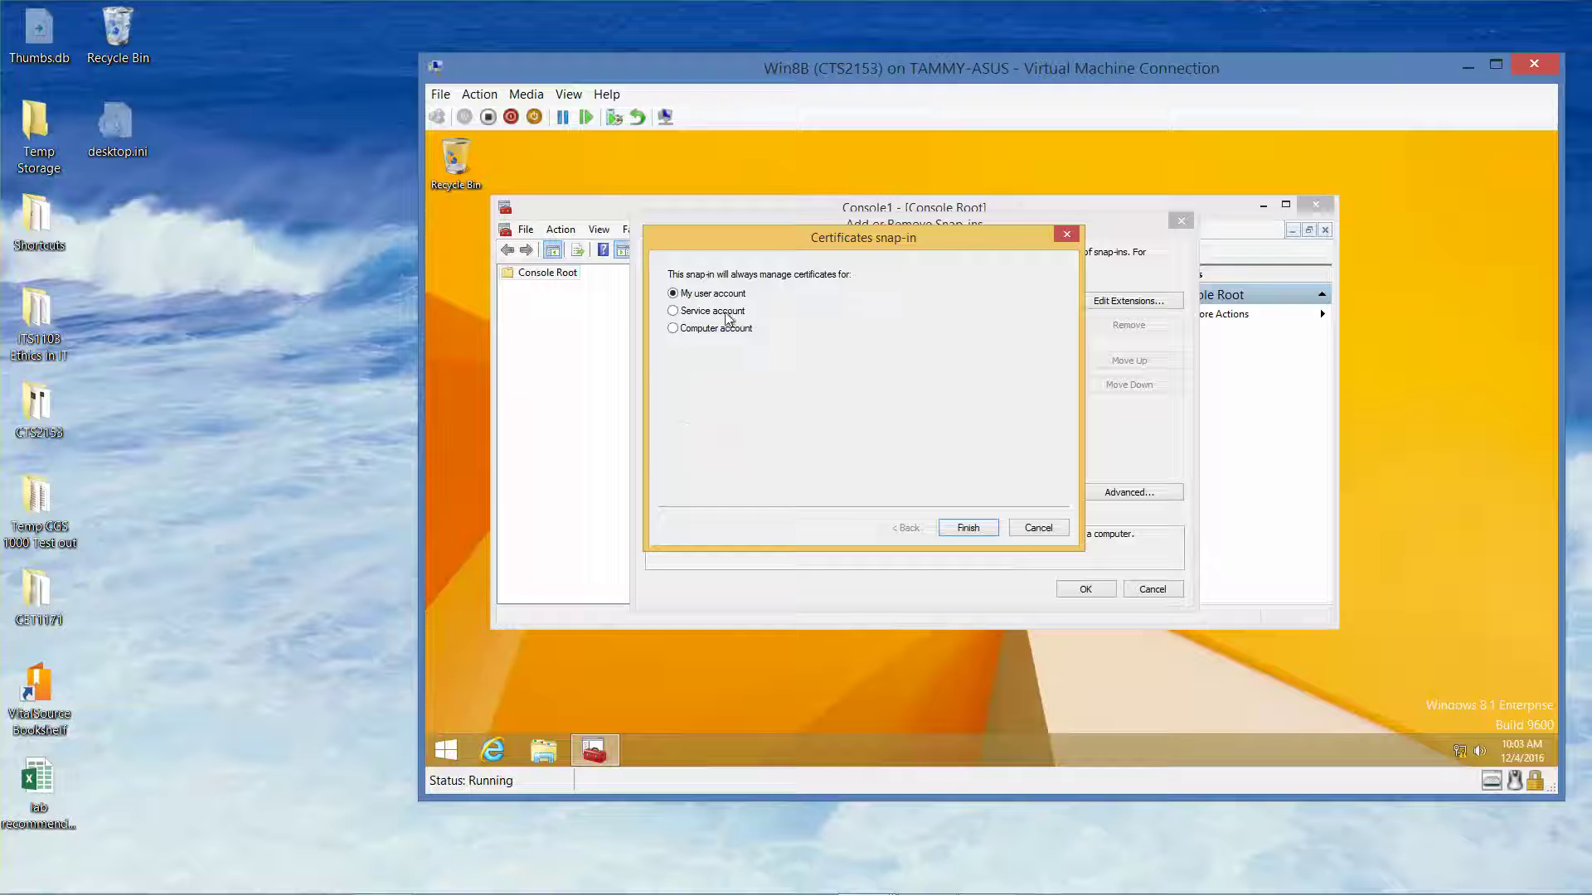
pyautogui.click(967, 528)
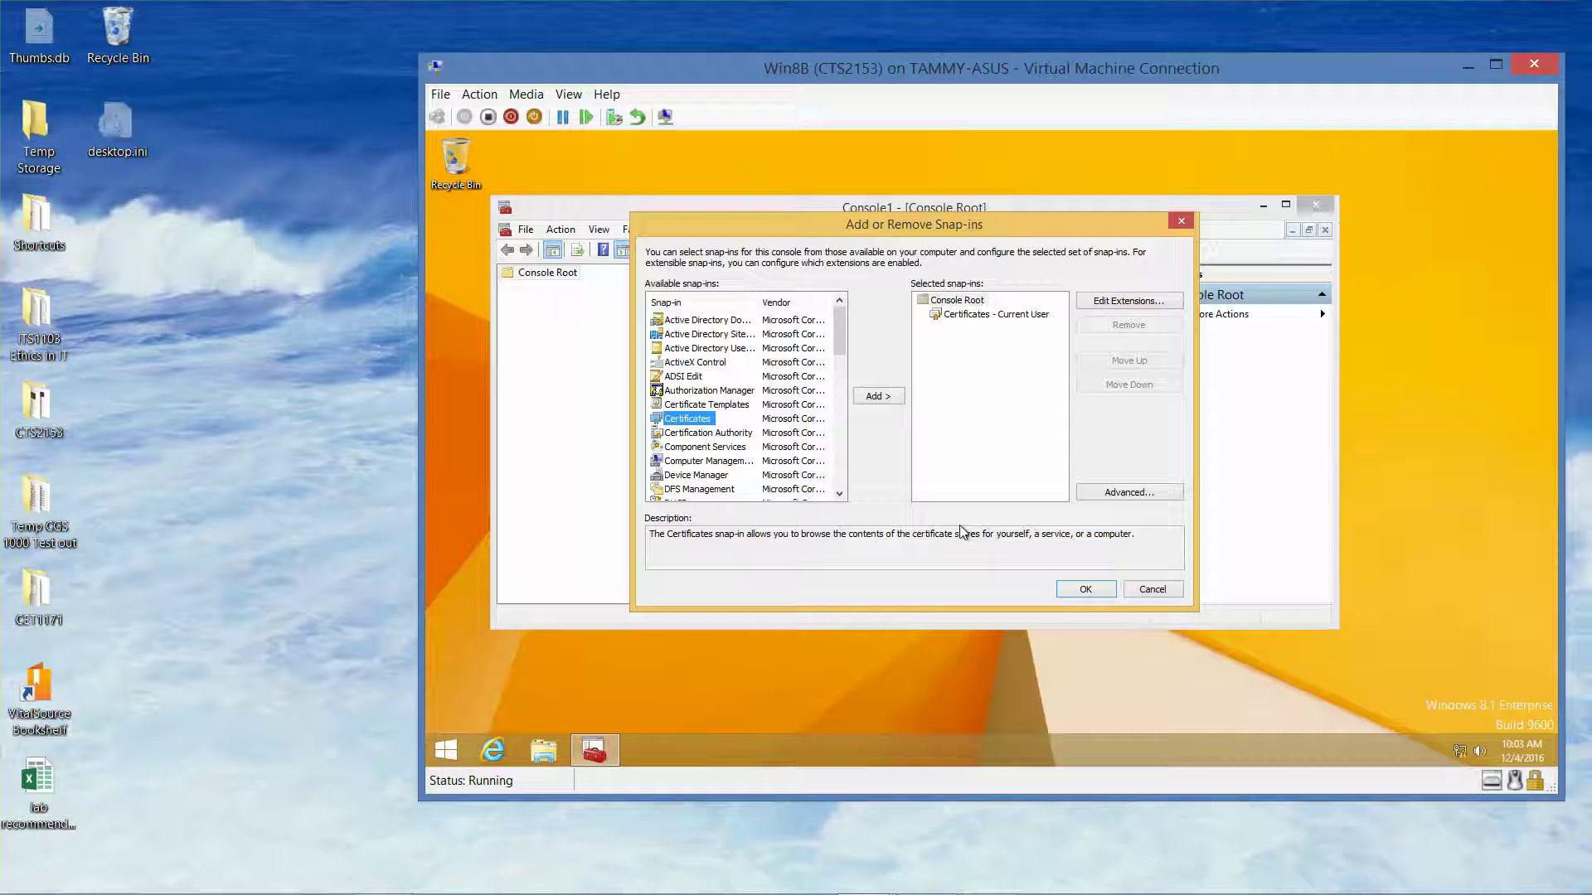
pyautogui.click(1086, 589)
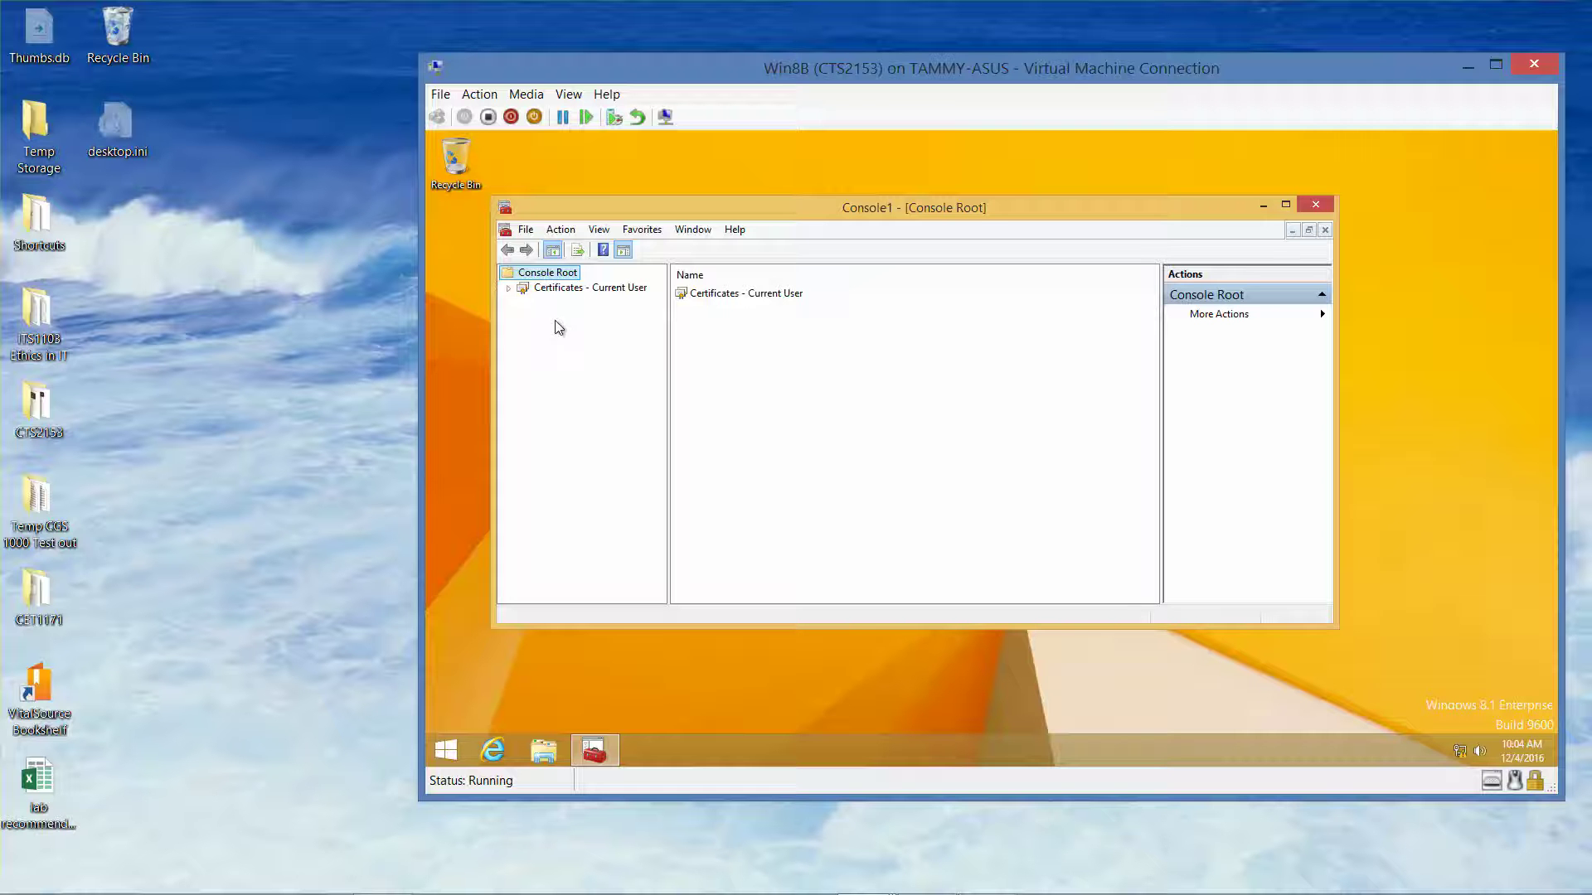
# Expand Certificates – Current User and run All Tasks > Request New Certificate on Personal
pyautogui.click(509, 288)
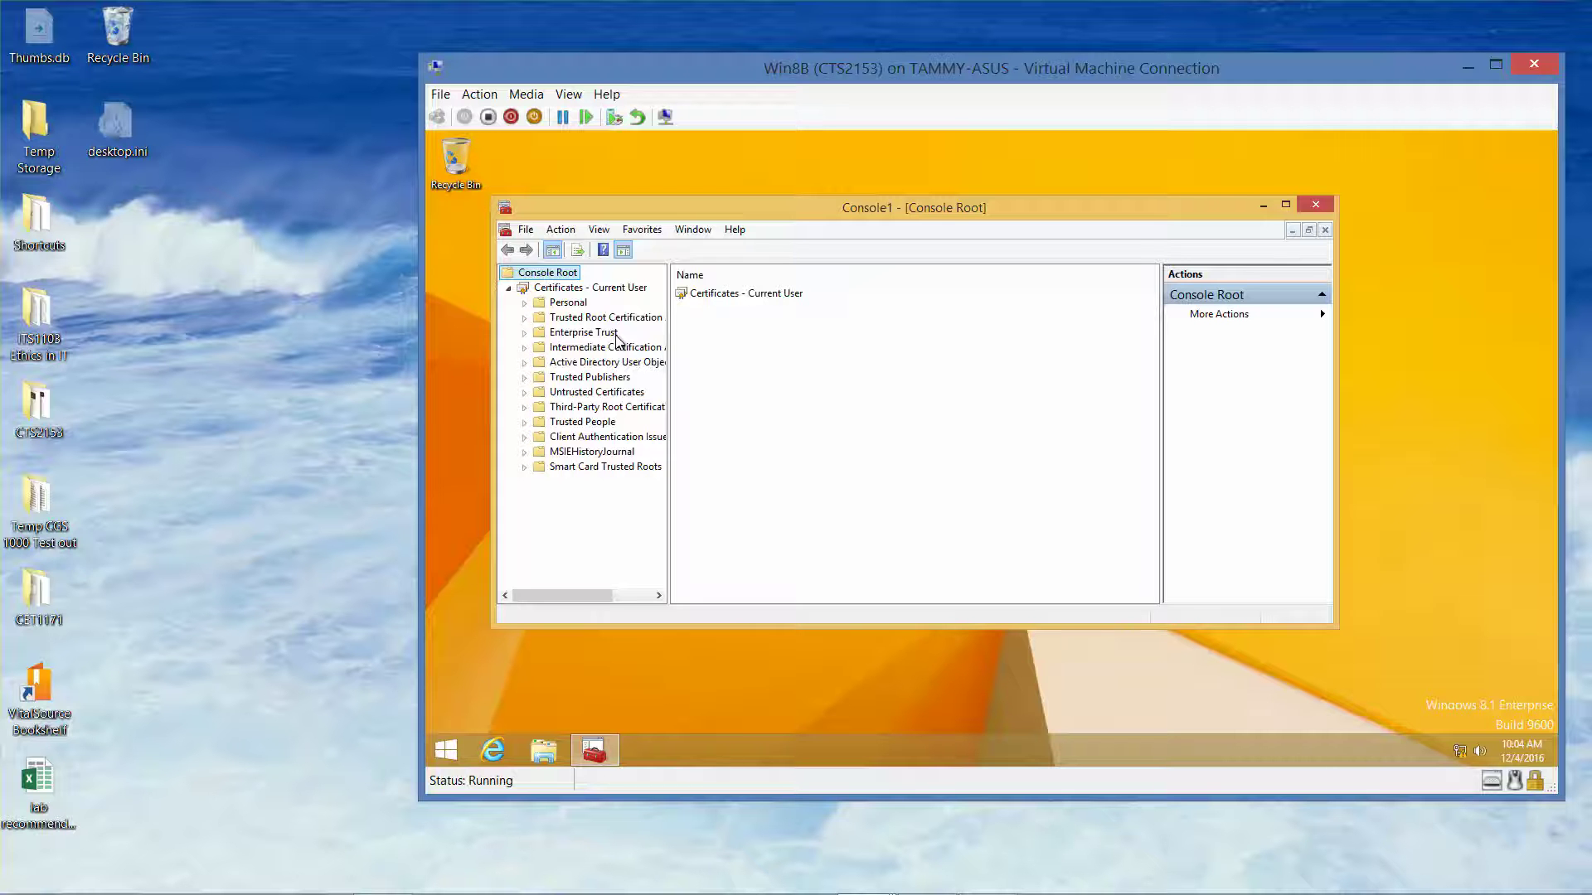
pyautogui.click(612, 289)
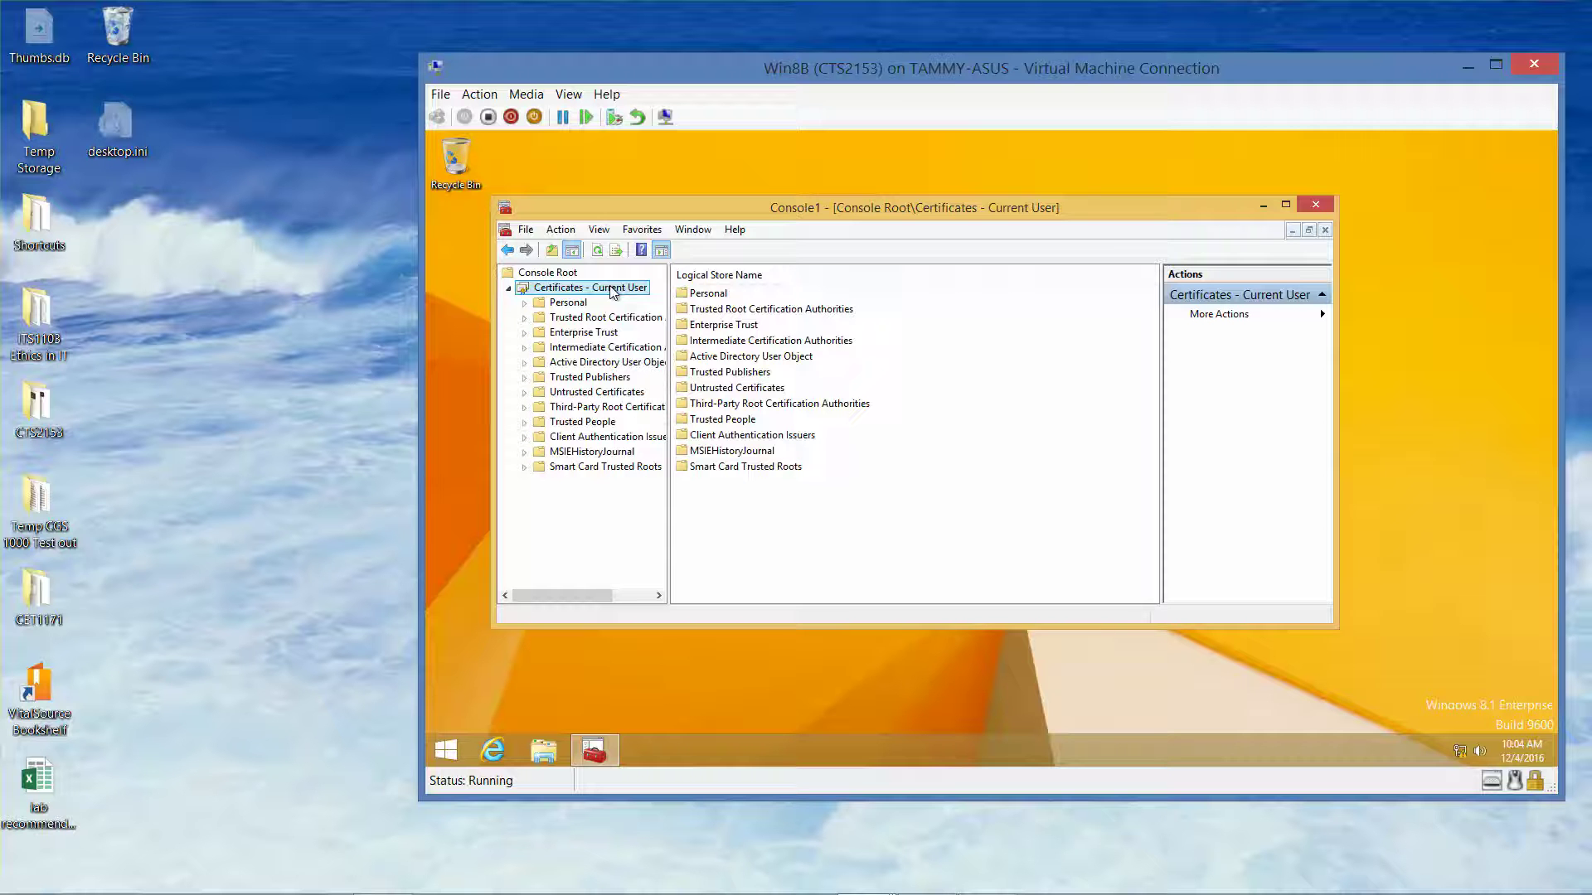
pyautogui.click(570, 303)
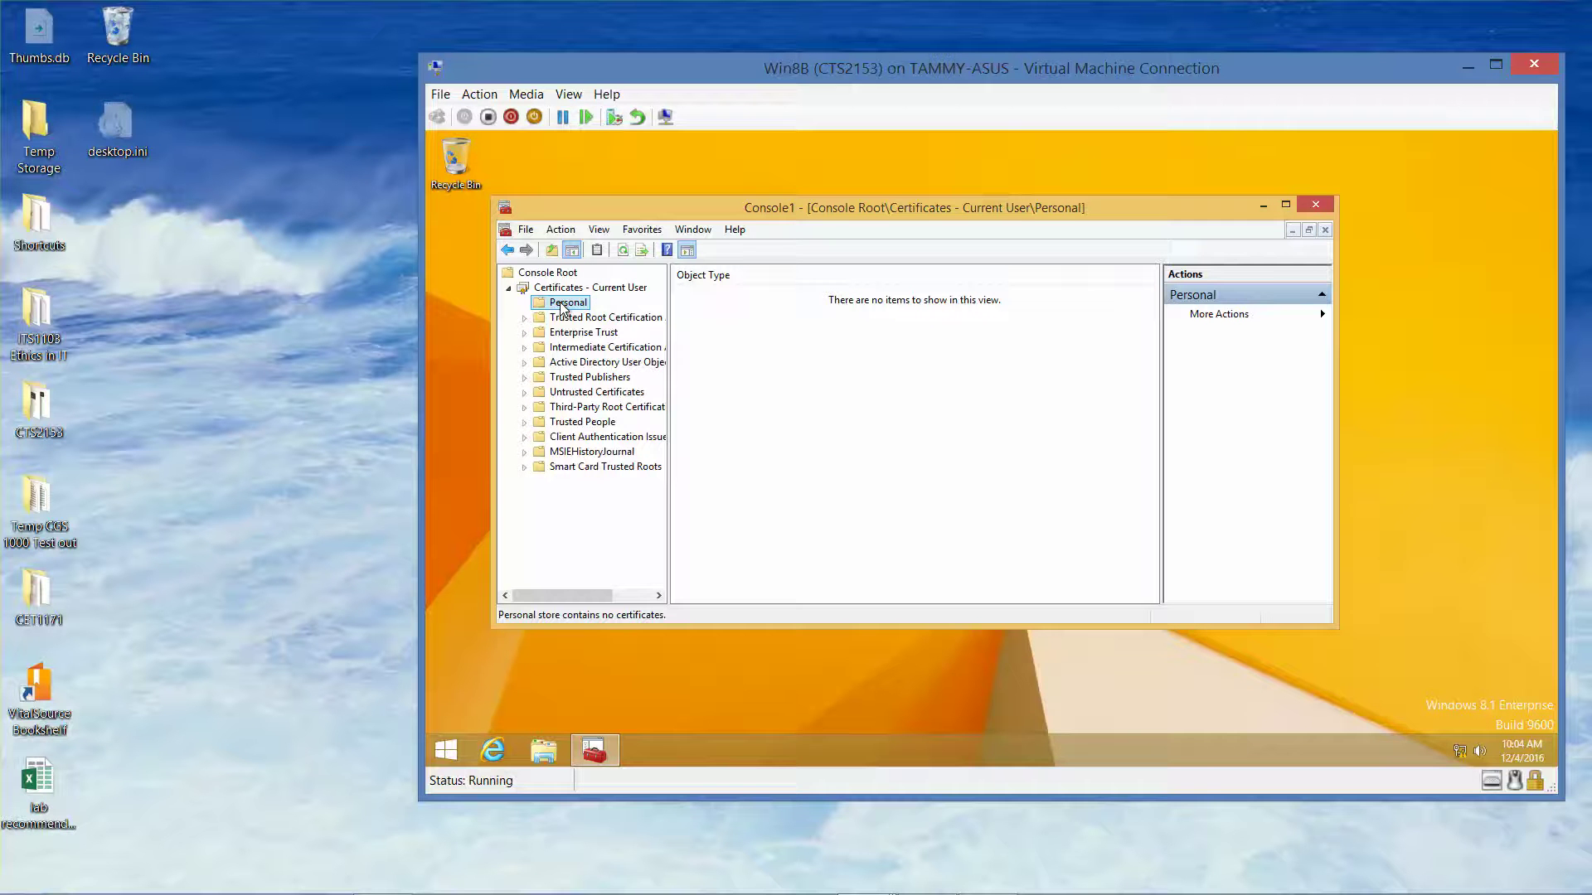
pyautogui.rightClick(561, 307)
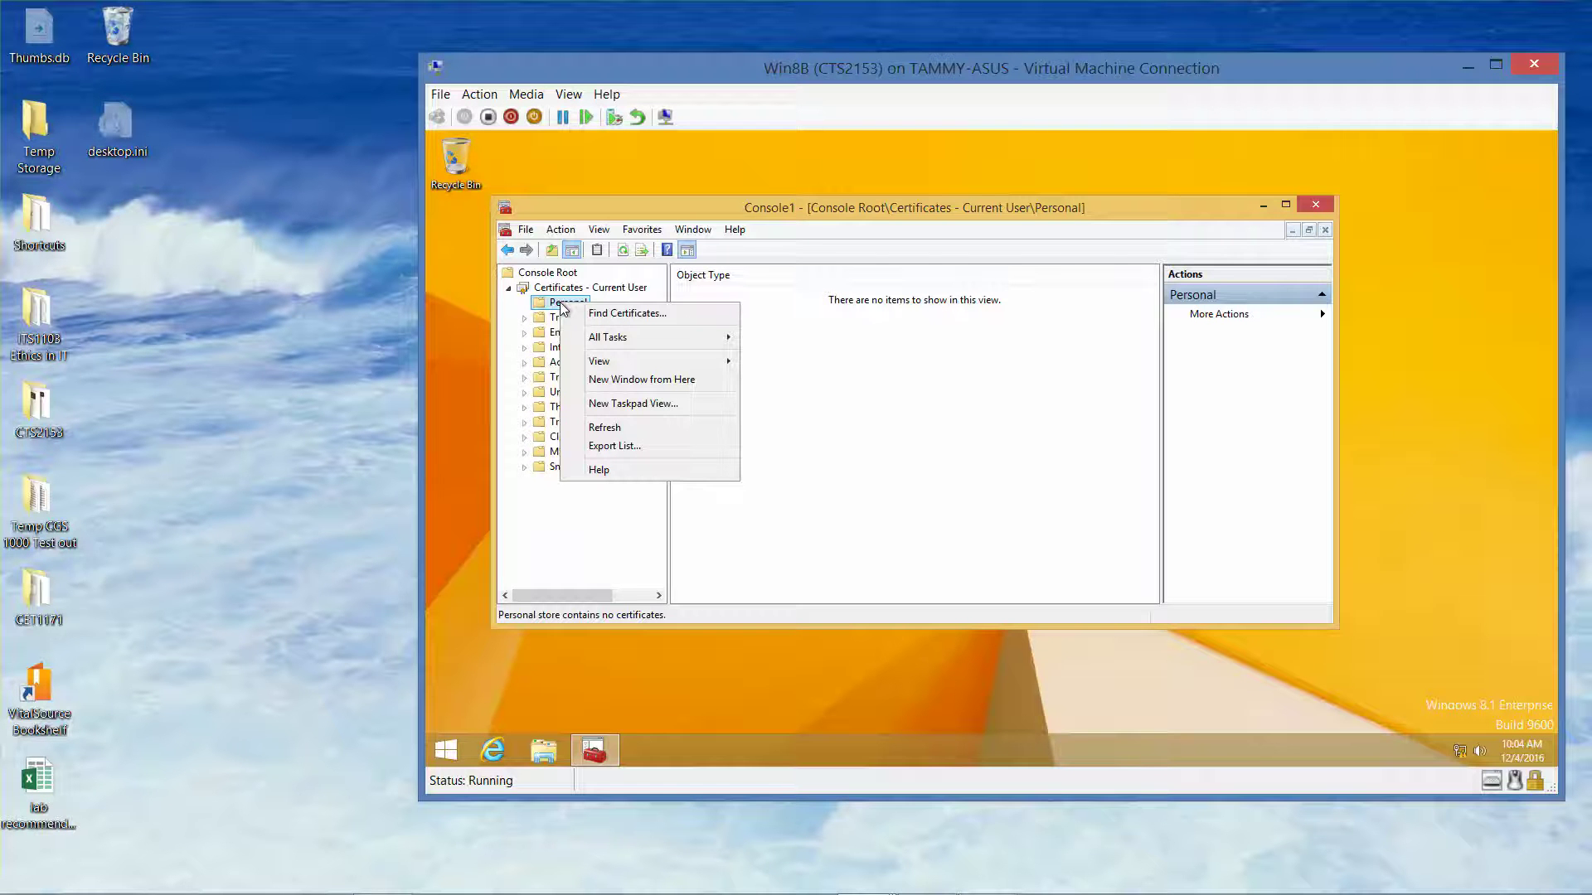
pyautogui.moveTo(610, 338)
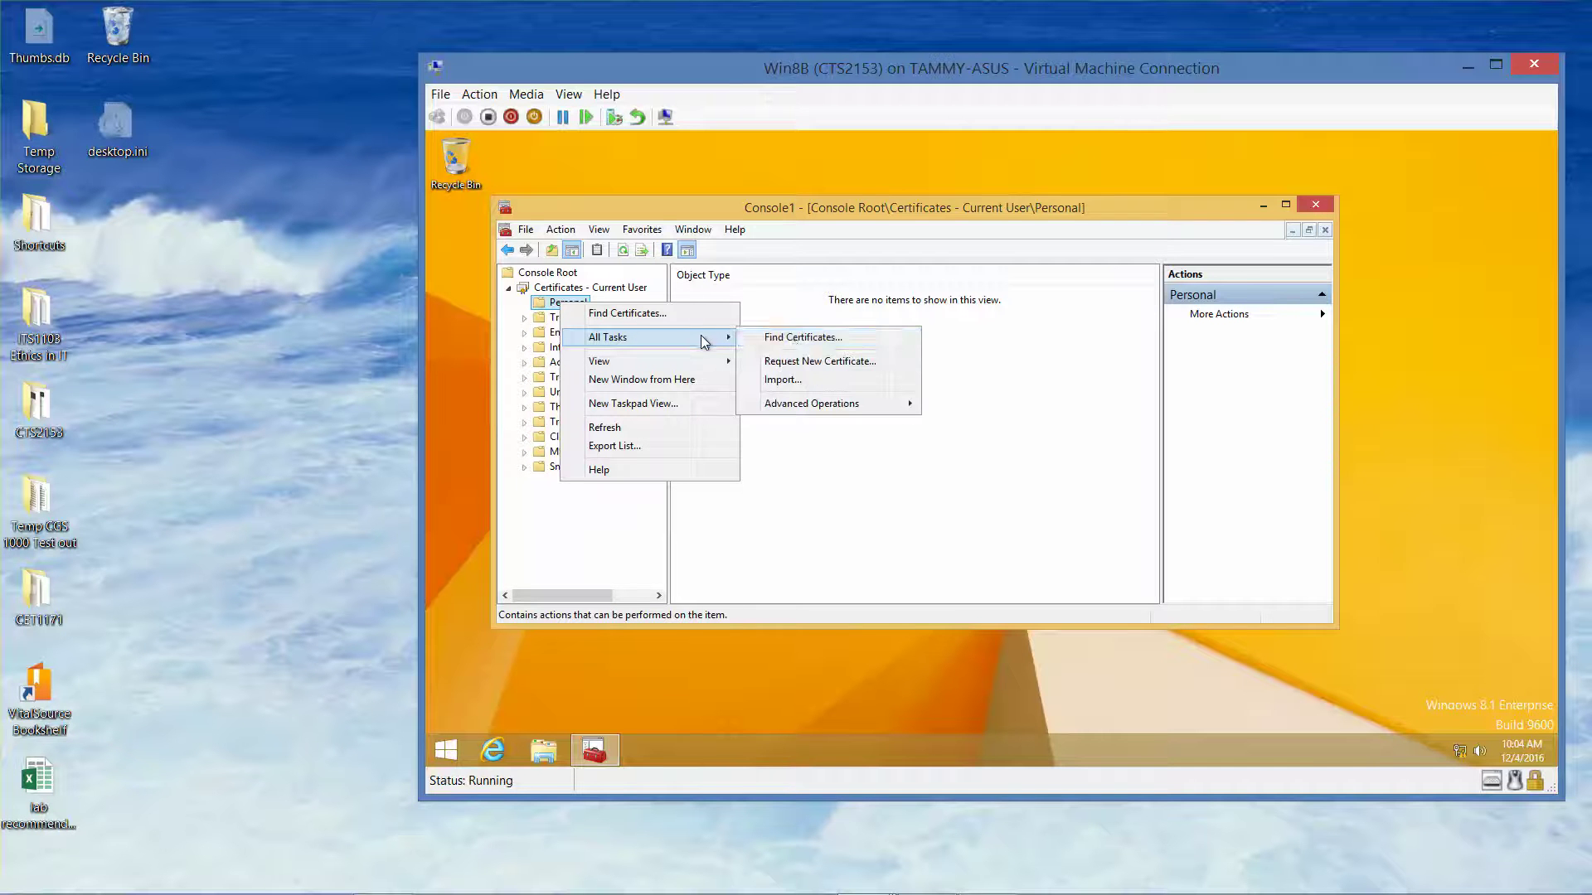
pyautogui.click(816, 366)
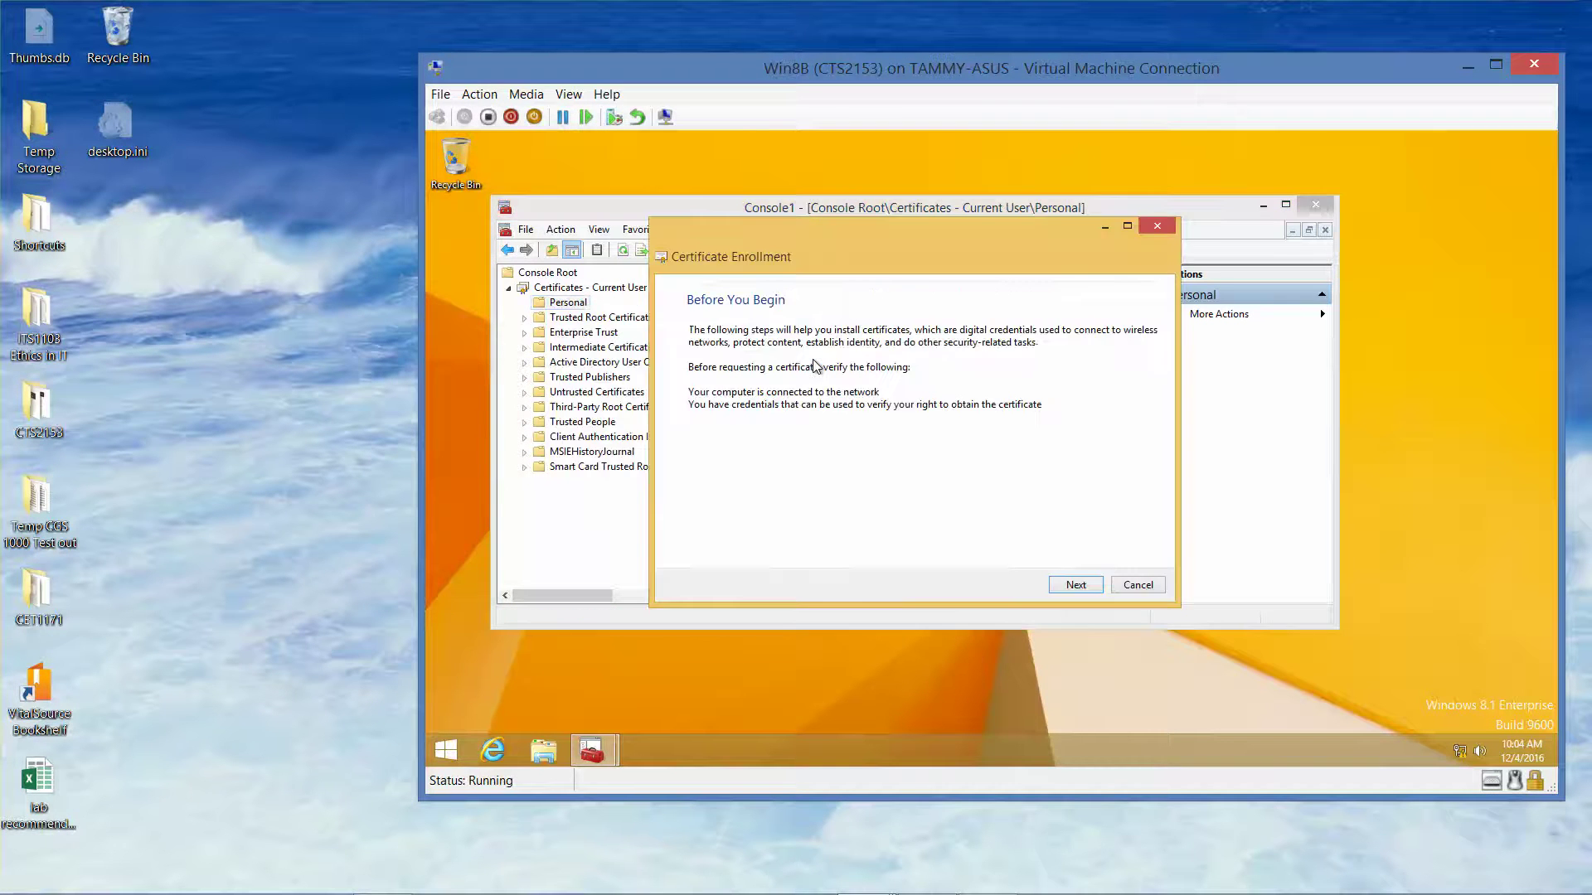
# Move past Before You Begin and continue with the Active Directory Enrollment Policy
pyautogui.click(1078, 586)
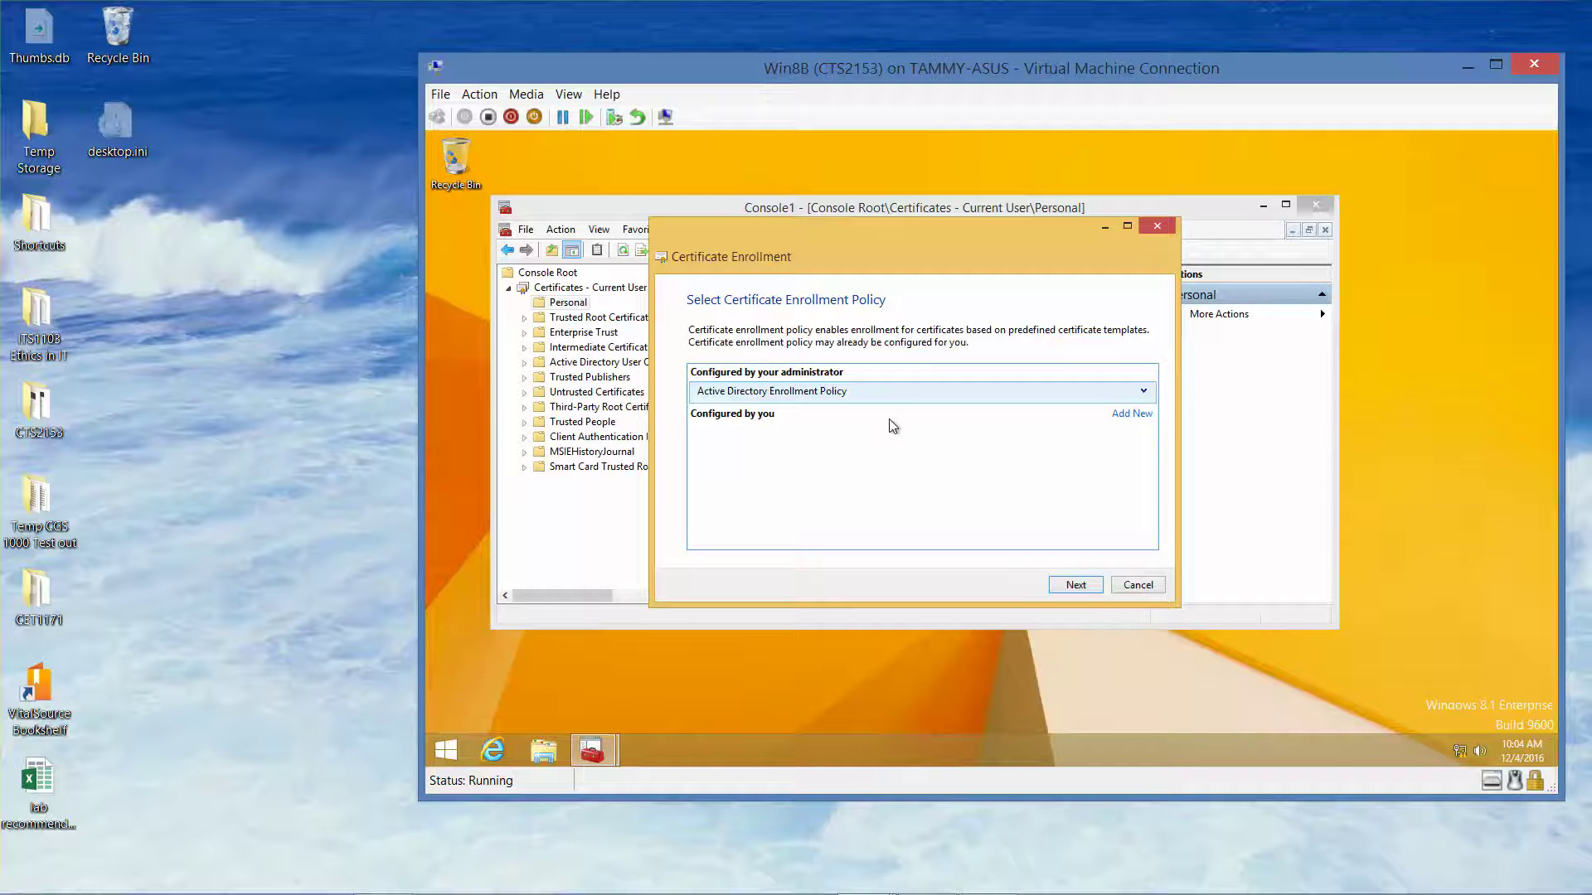
pyautogui.click(1143, 393)
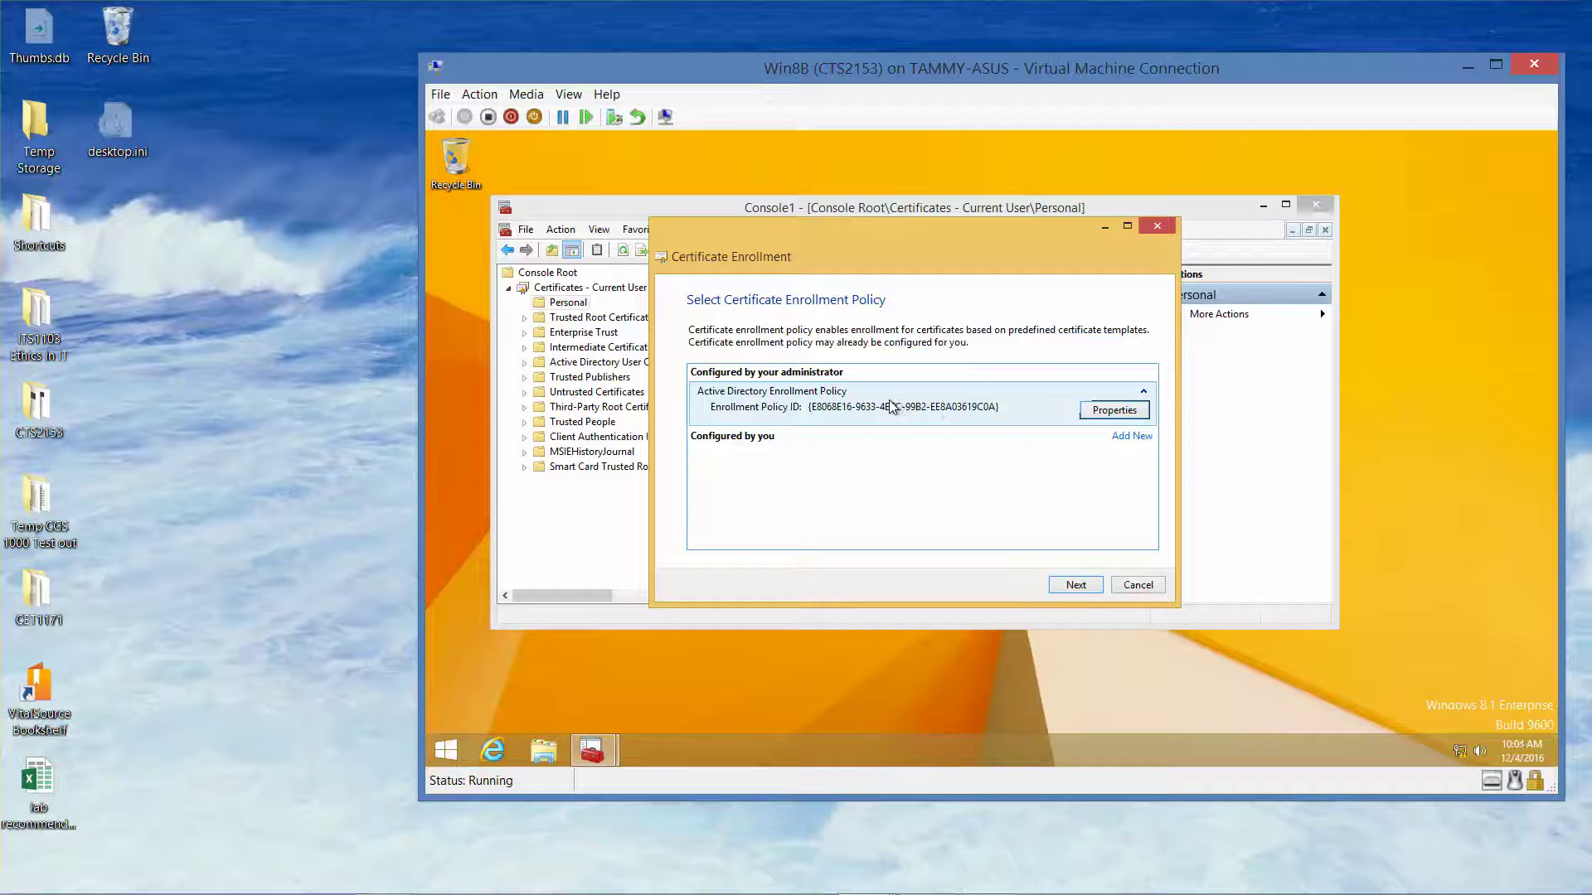
pyautogui.click(1143, 392)
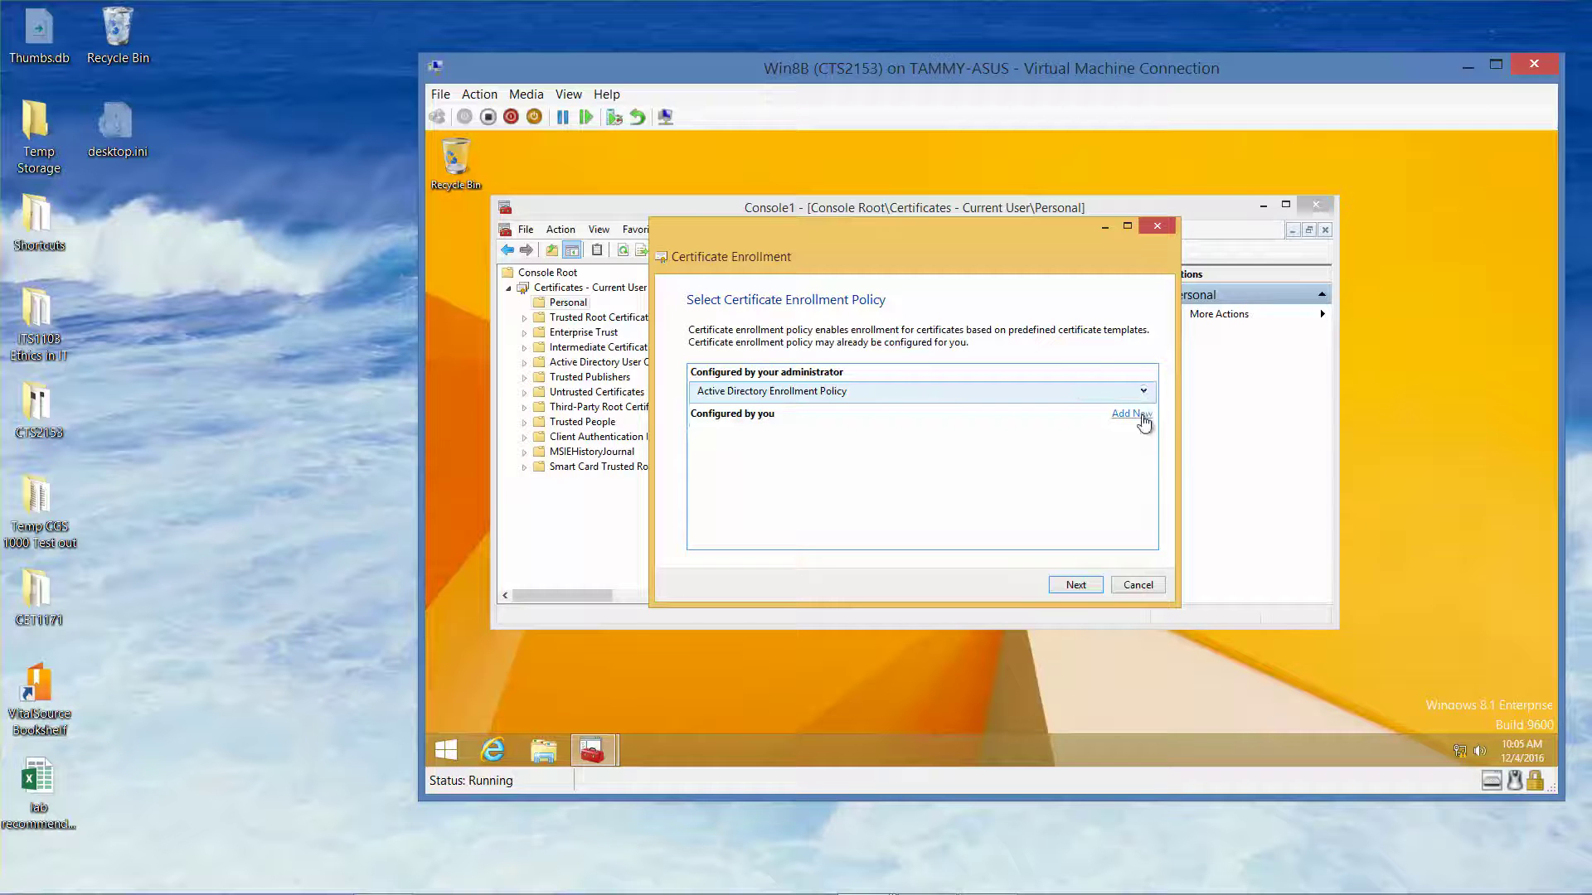
pyautogui.click(1141, 414)
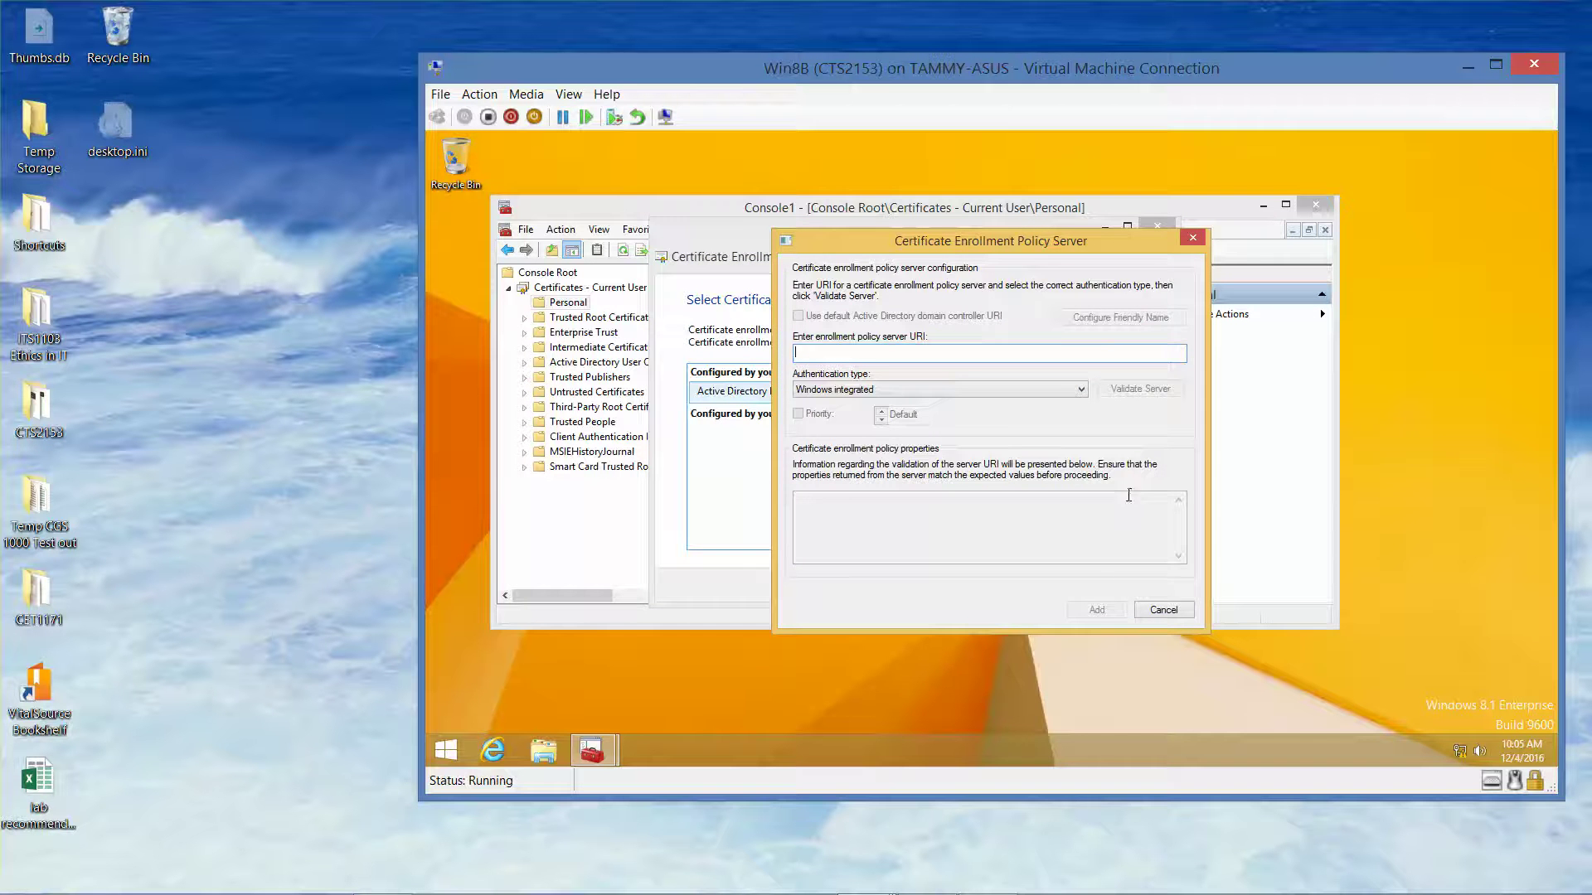
pyautogui.click(1173, 610)
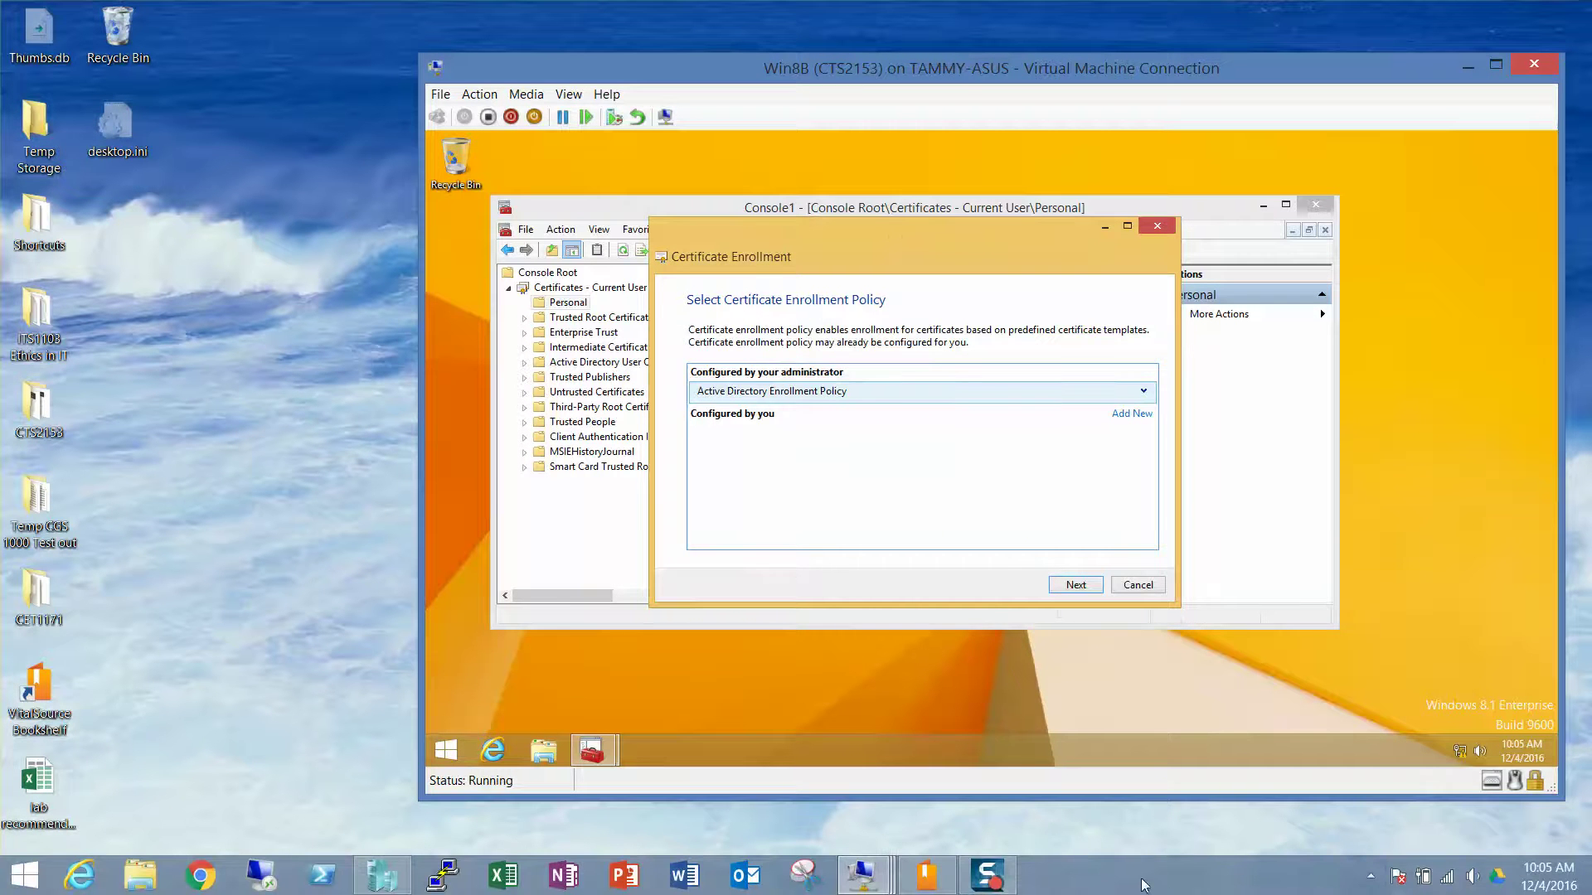
pyautogui.click(1076, 587)
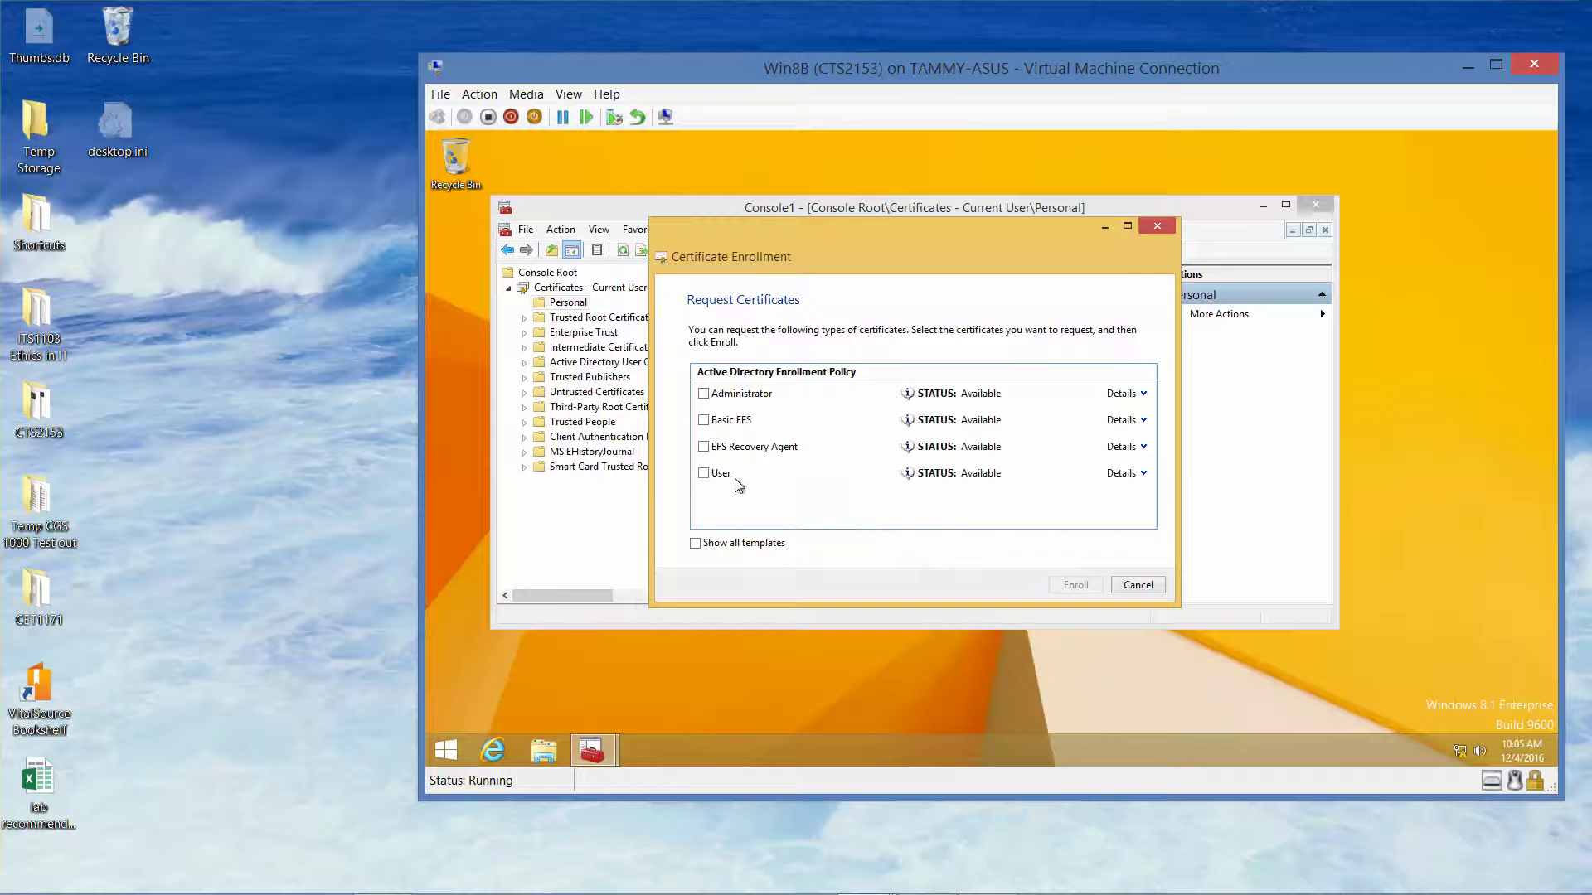
# Select the User certificate template, enroll it, and finish the wizard
pyautogui.click(704, 474)
pyautogui.click(1072, 585)
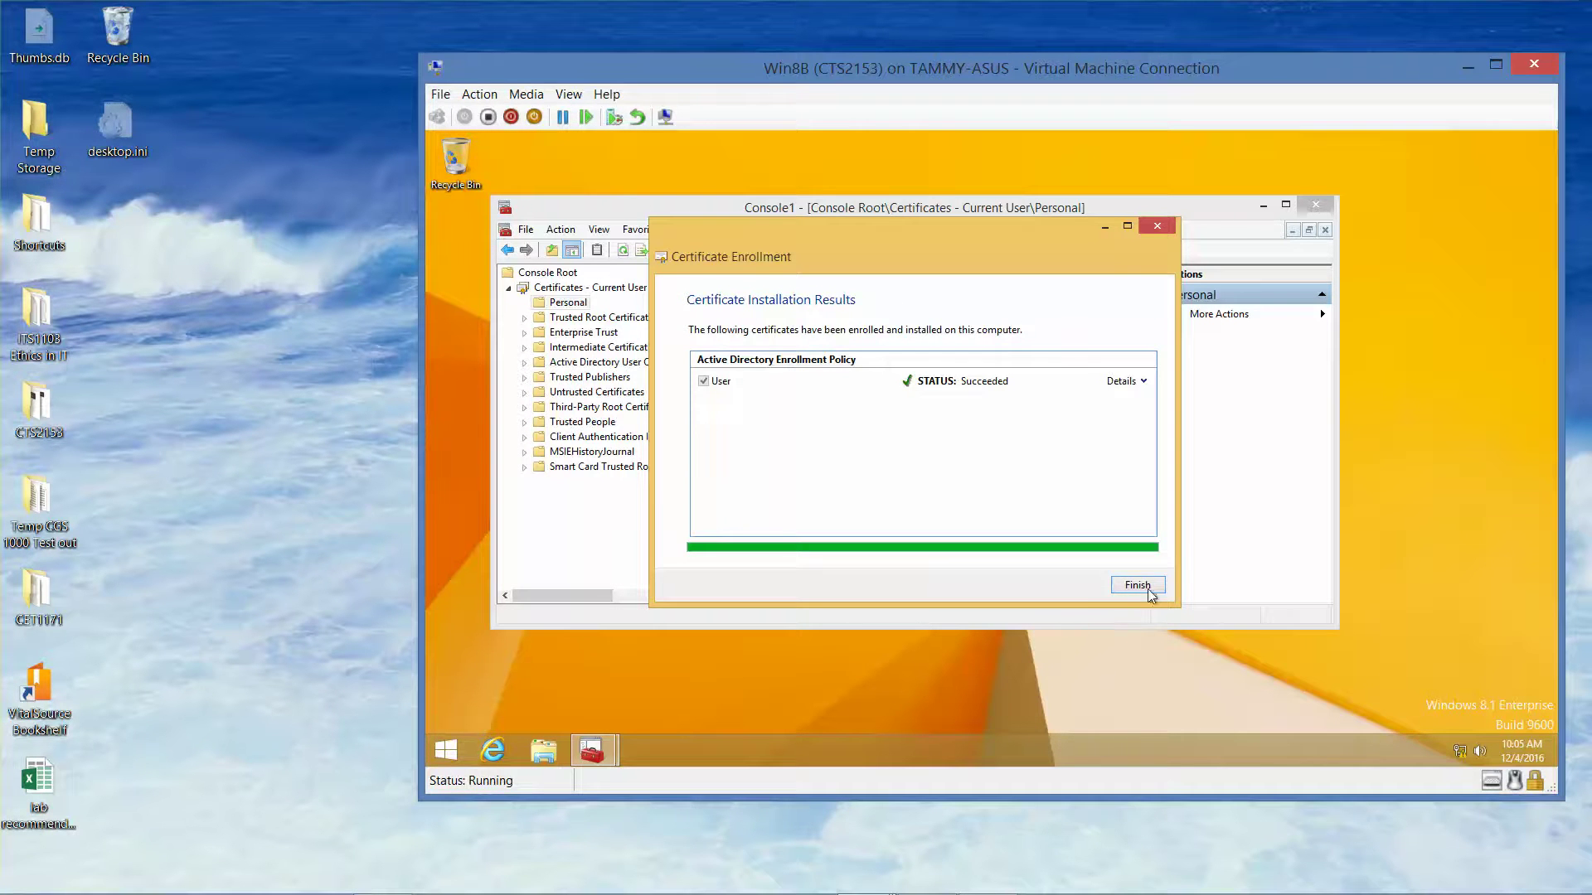
pyautogui.click(1136, 585)
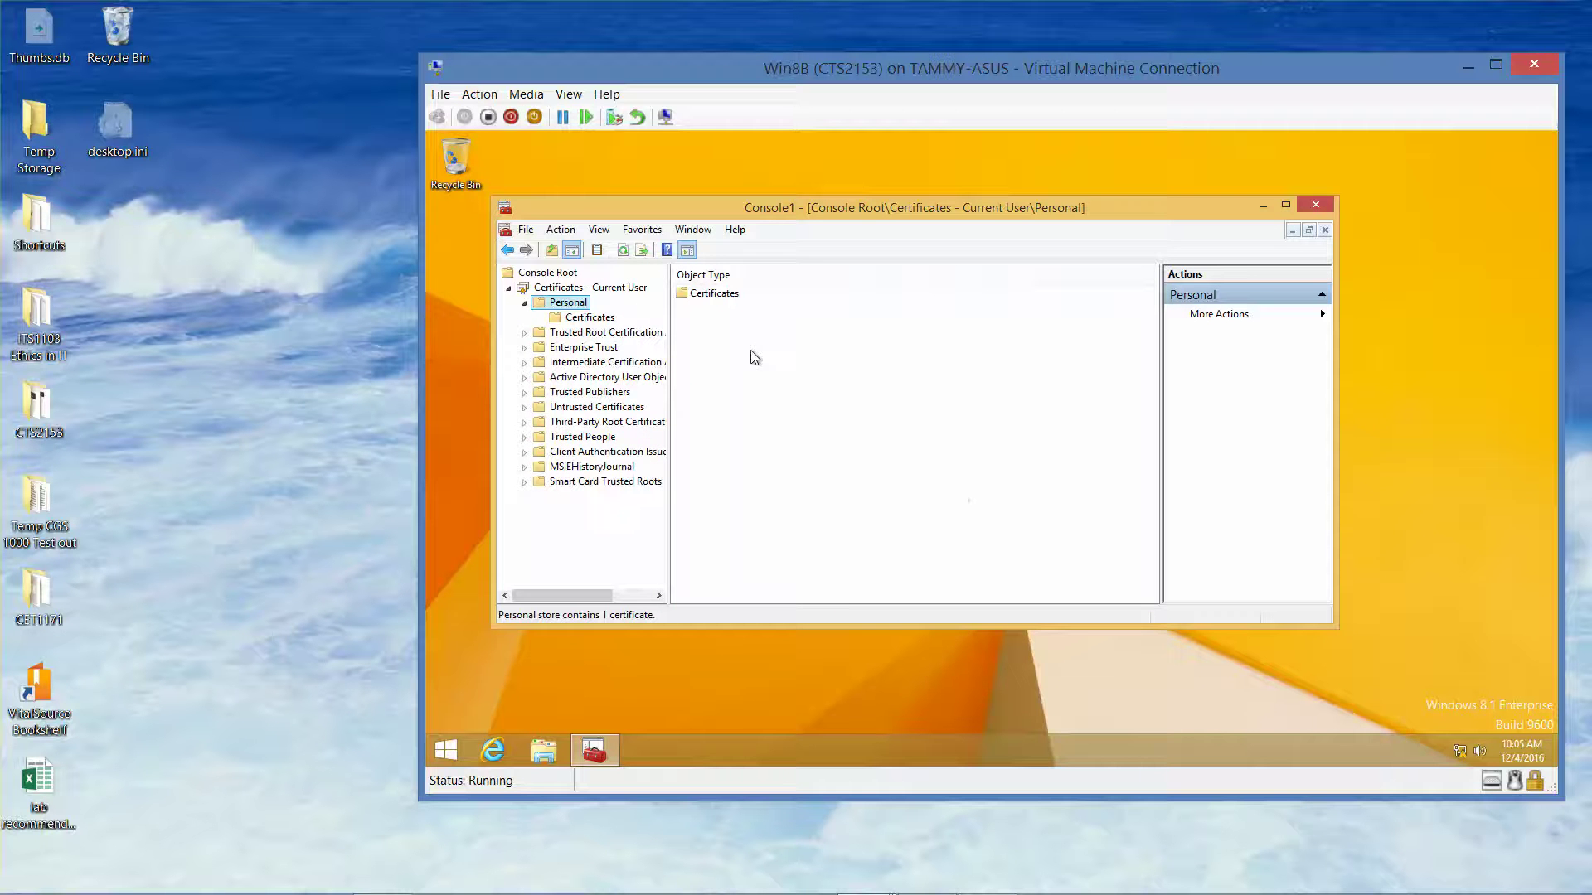
# Show Personal > Certificates and widen the window and Intended Purposes column to read it fully
pyautogui.click(588, 320)
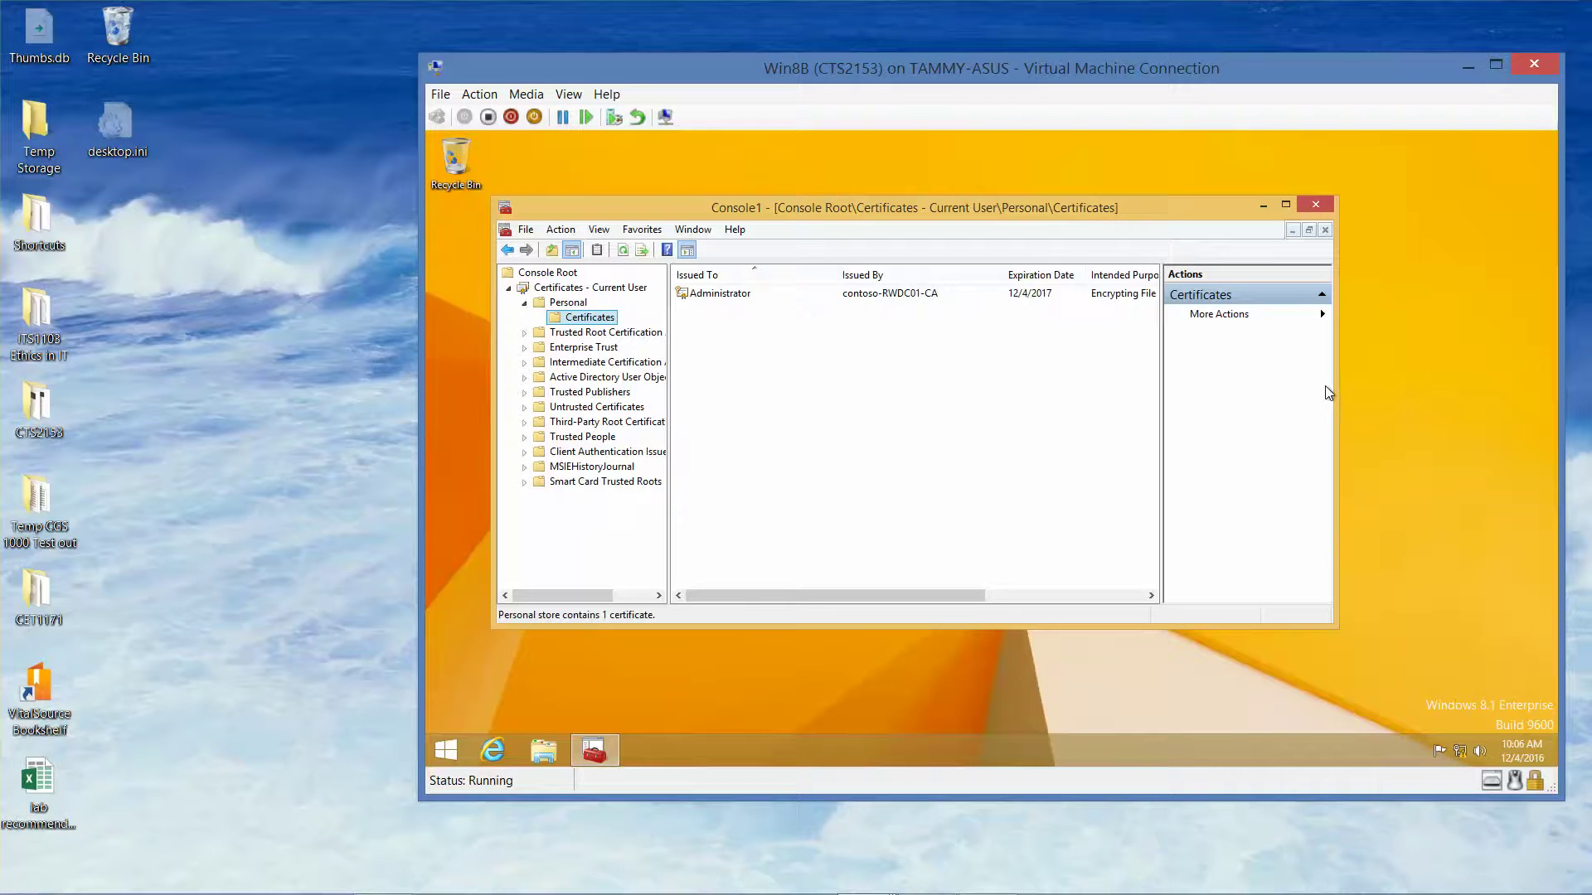
pyautogui.moveTo(1337, 386); pyautogui.dragTo(1521, 388)
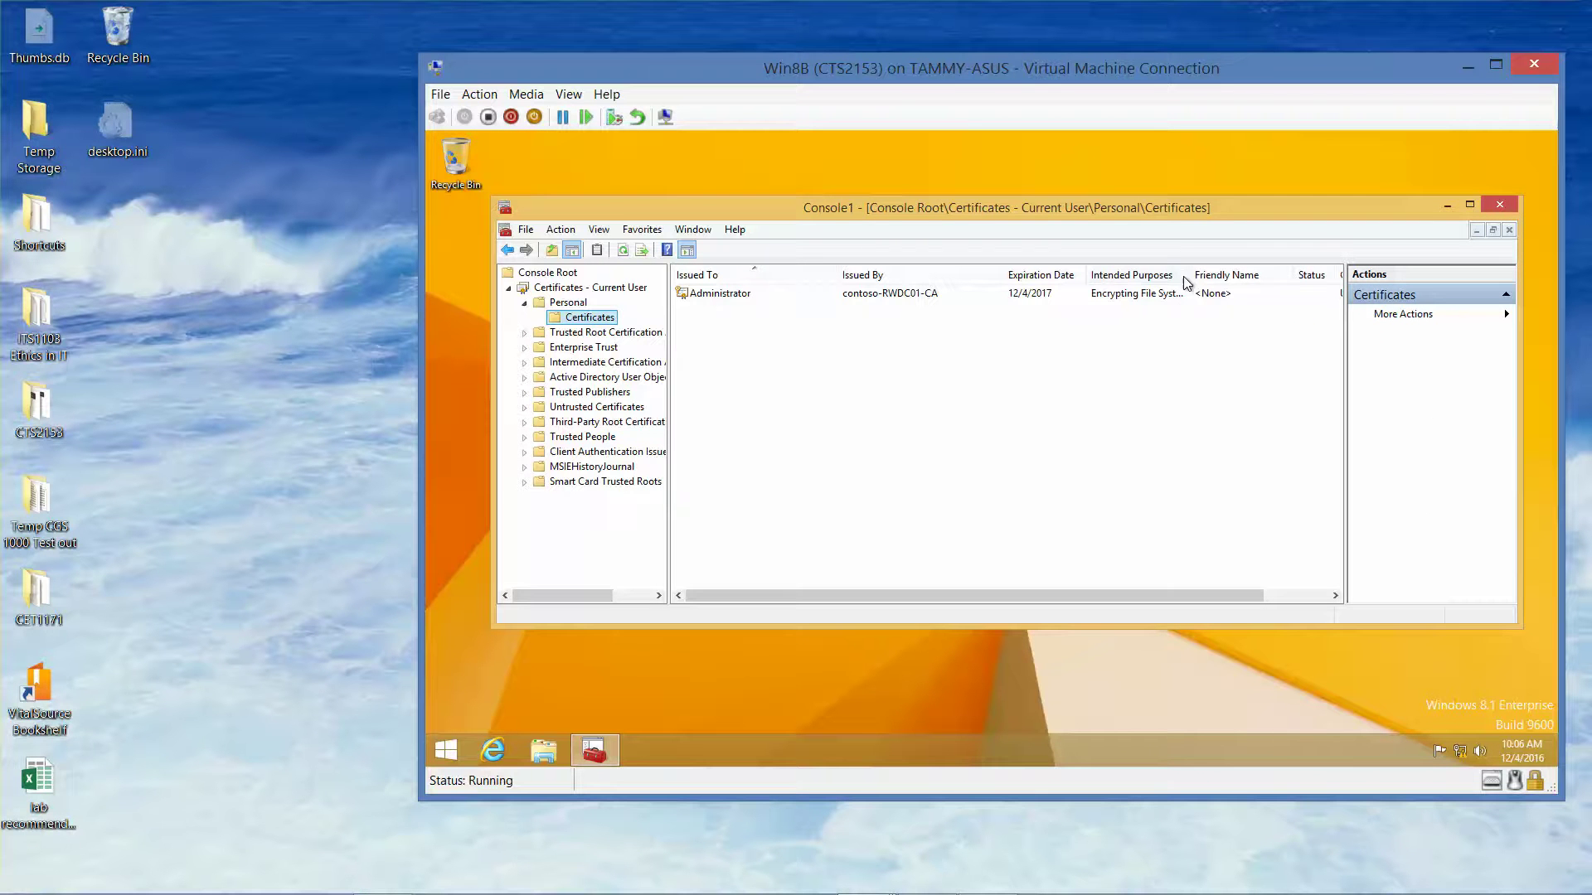
pyautogui.moveTo(1189, 275); pyautogui.dragTo(1282, 276)
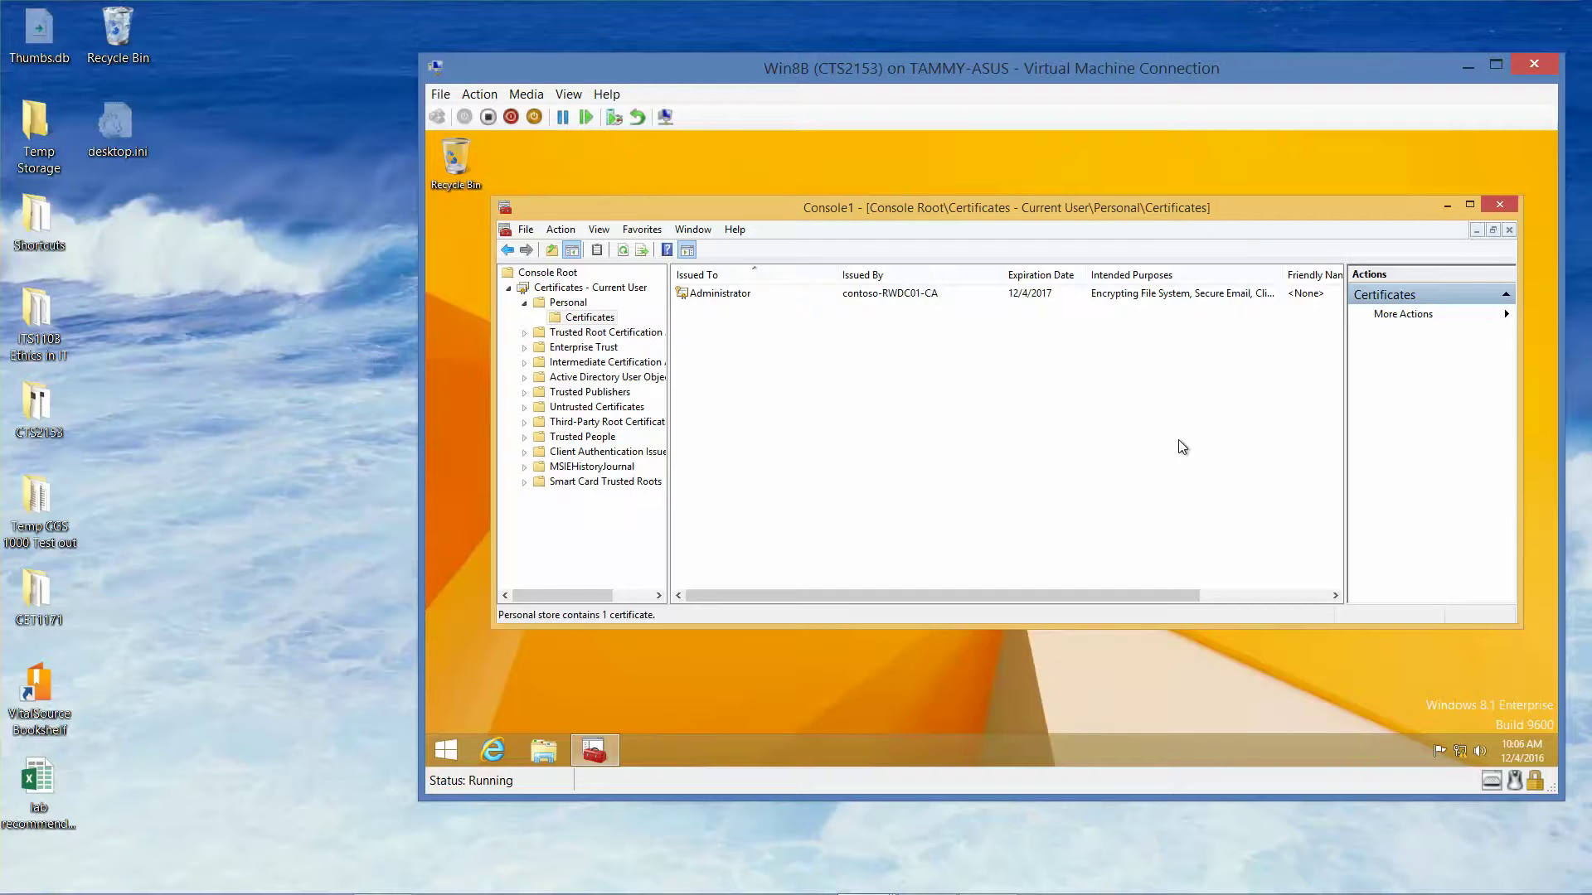
# Close the console, saving its settings as Console1.msc
pyautogui.click(1500, 205)
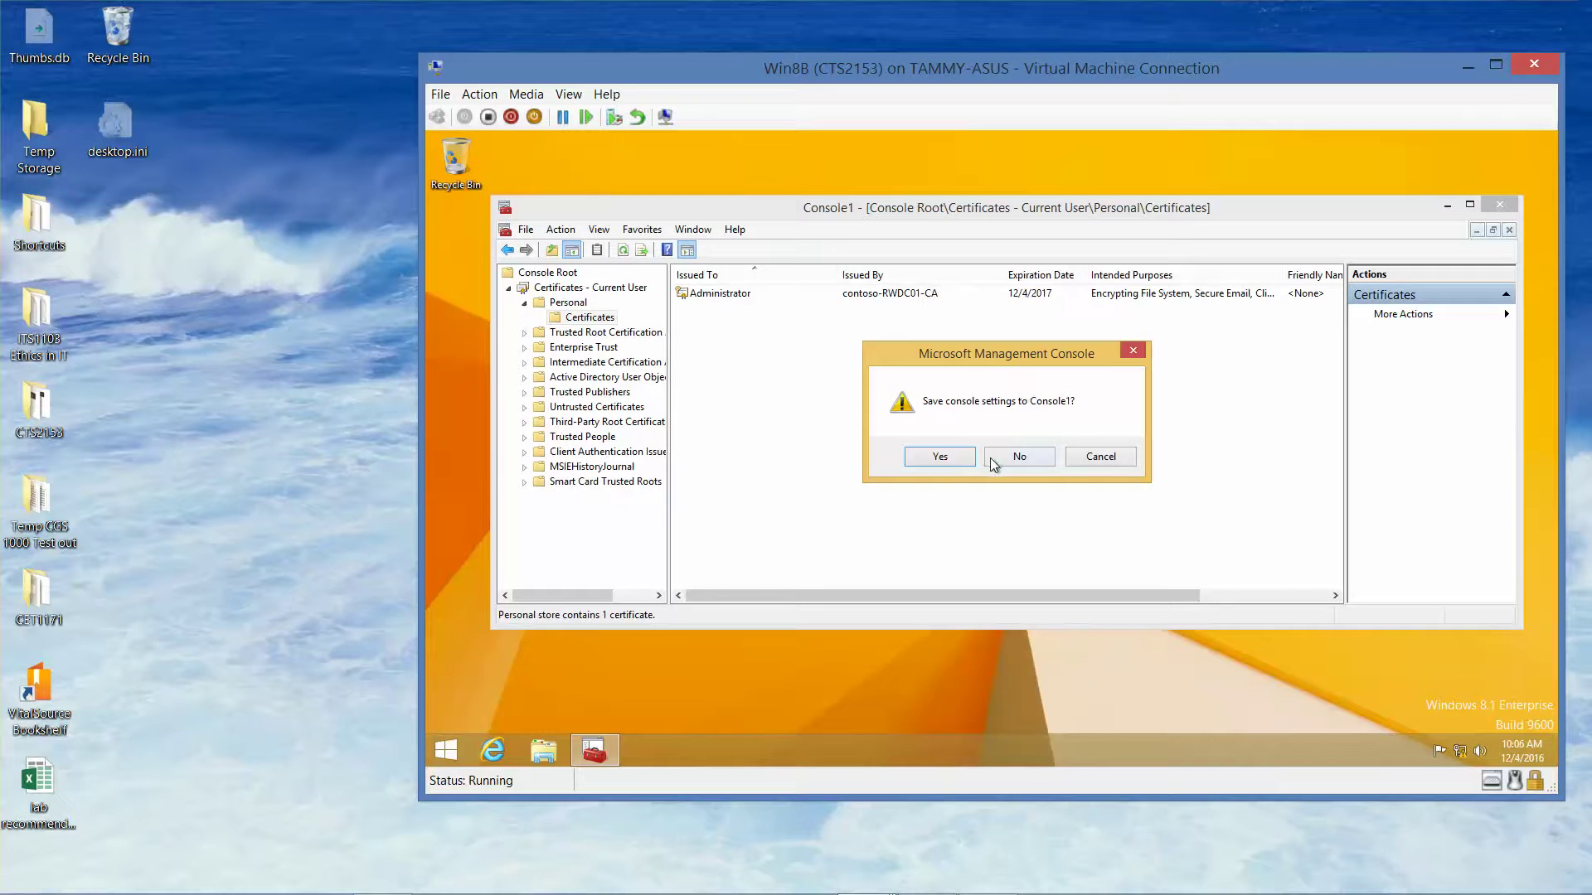
pyautogui.click(940, 456)
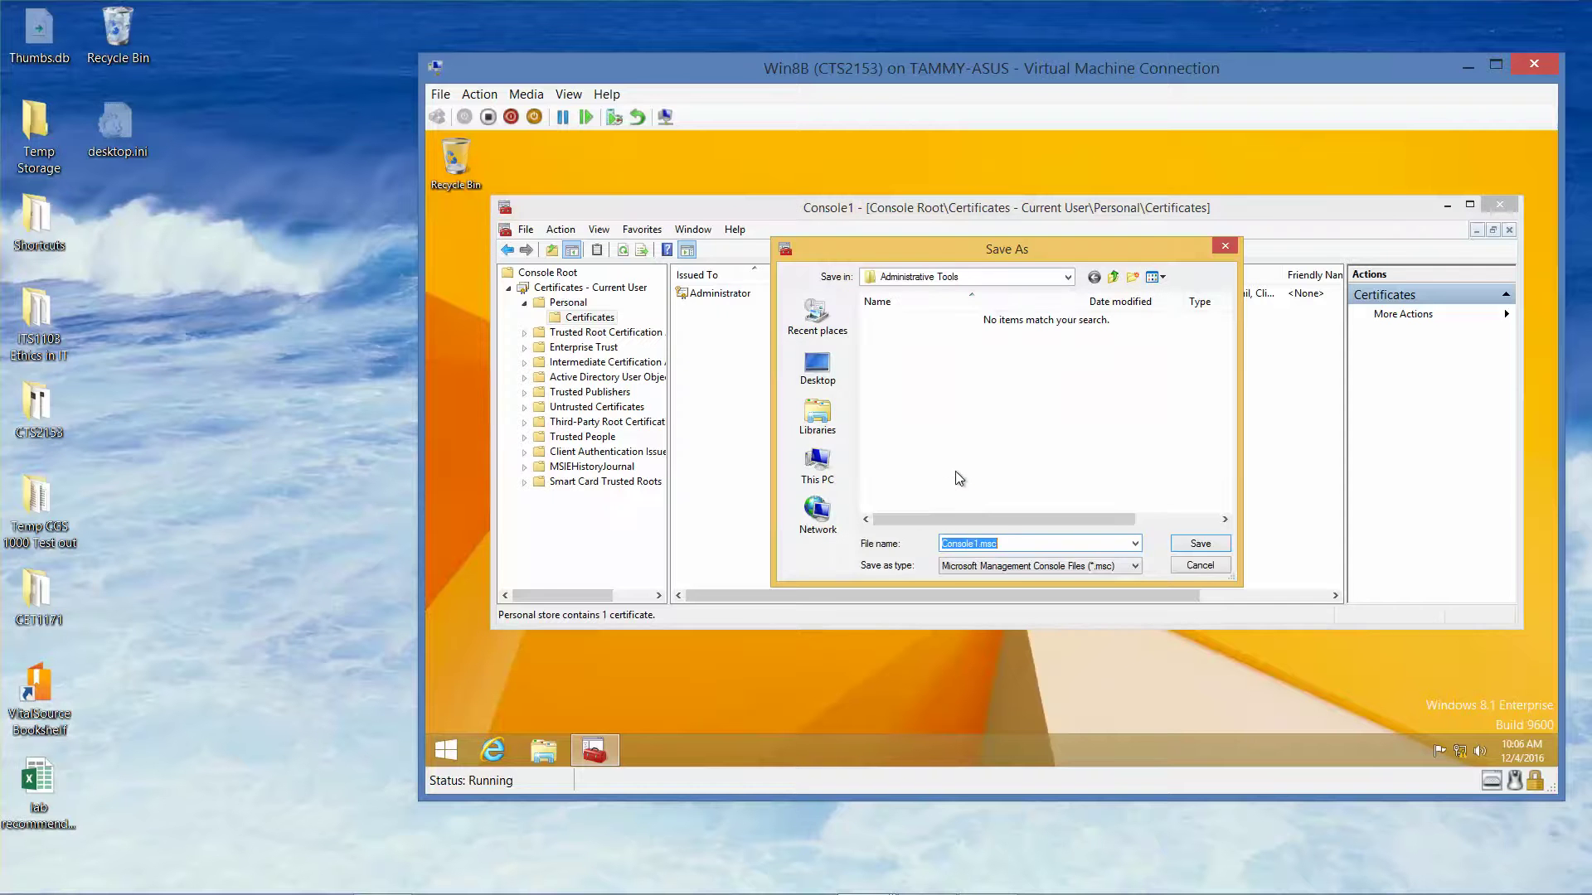
pyautogui.click(1203, 545)
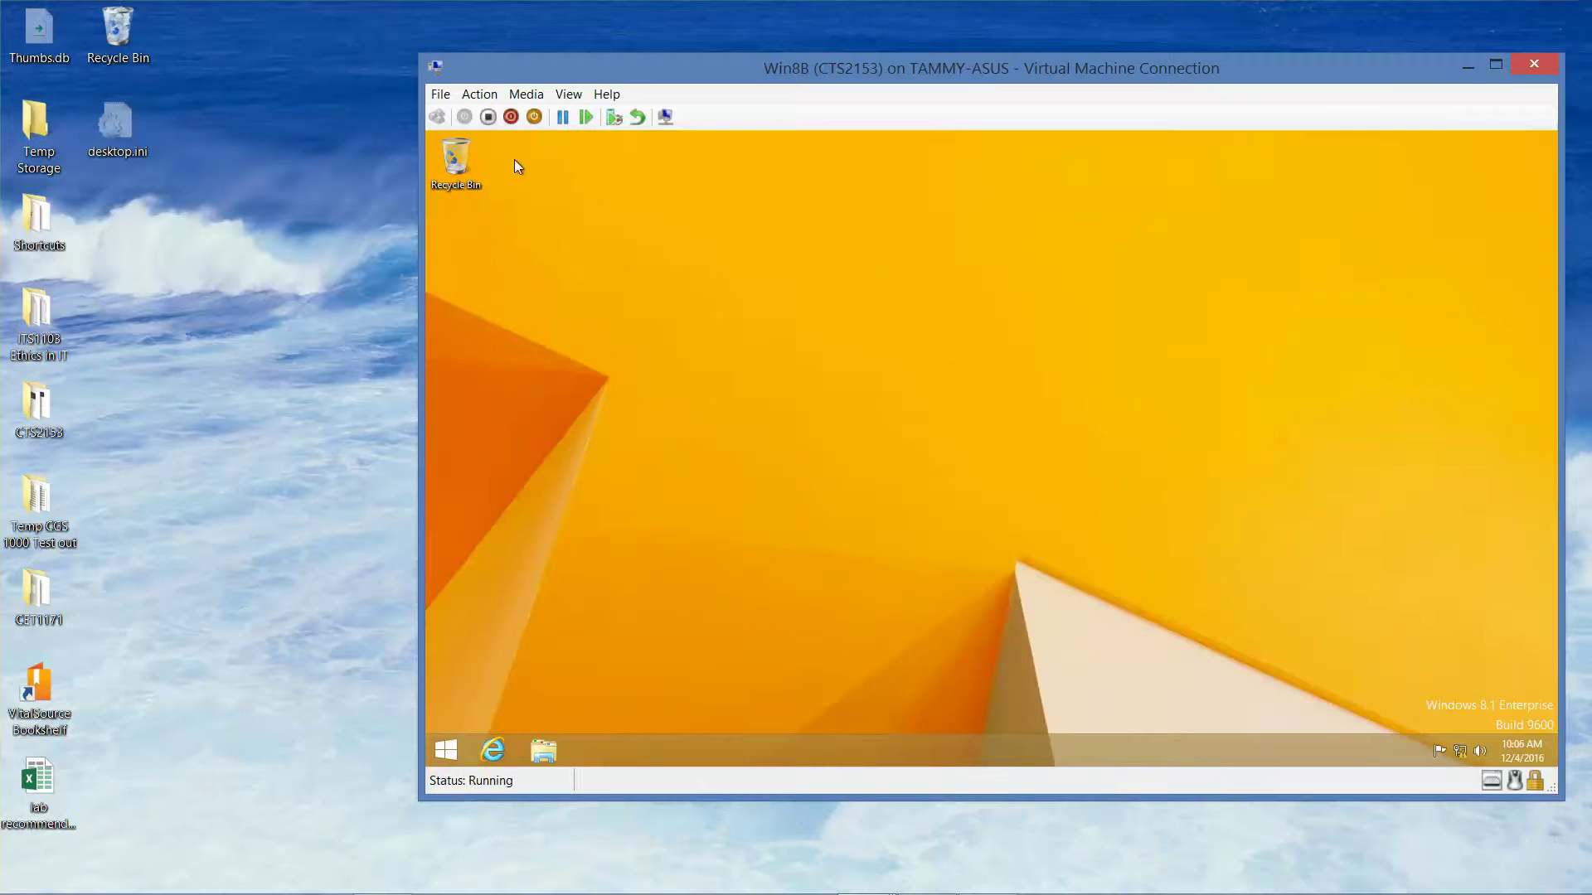
# Sign out of Win8B and minimize its virtual machine window
pyautogui.rightClick(446, 751)
pyautogui.moveTo(569, 734)
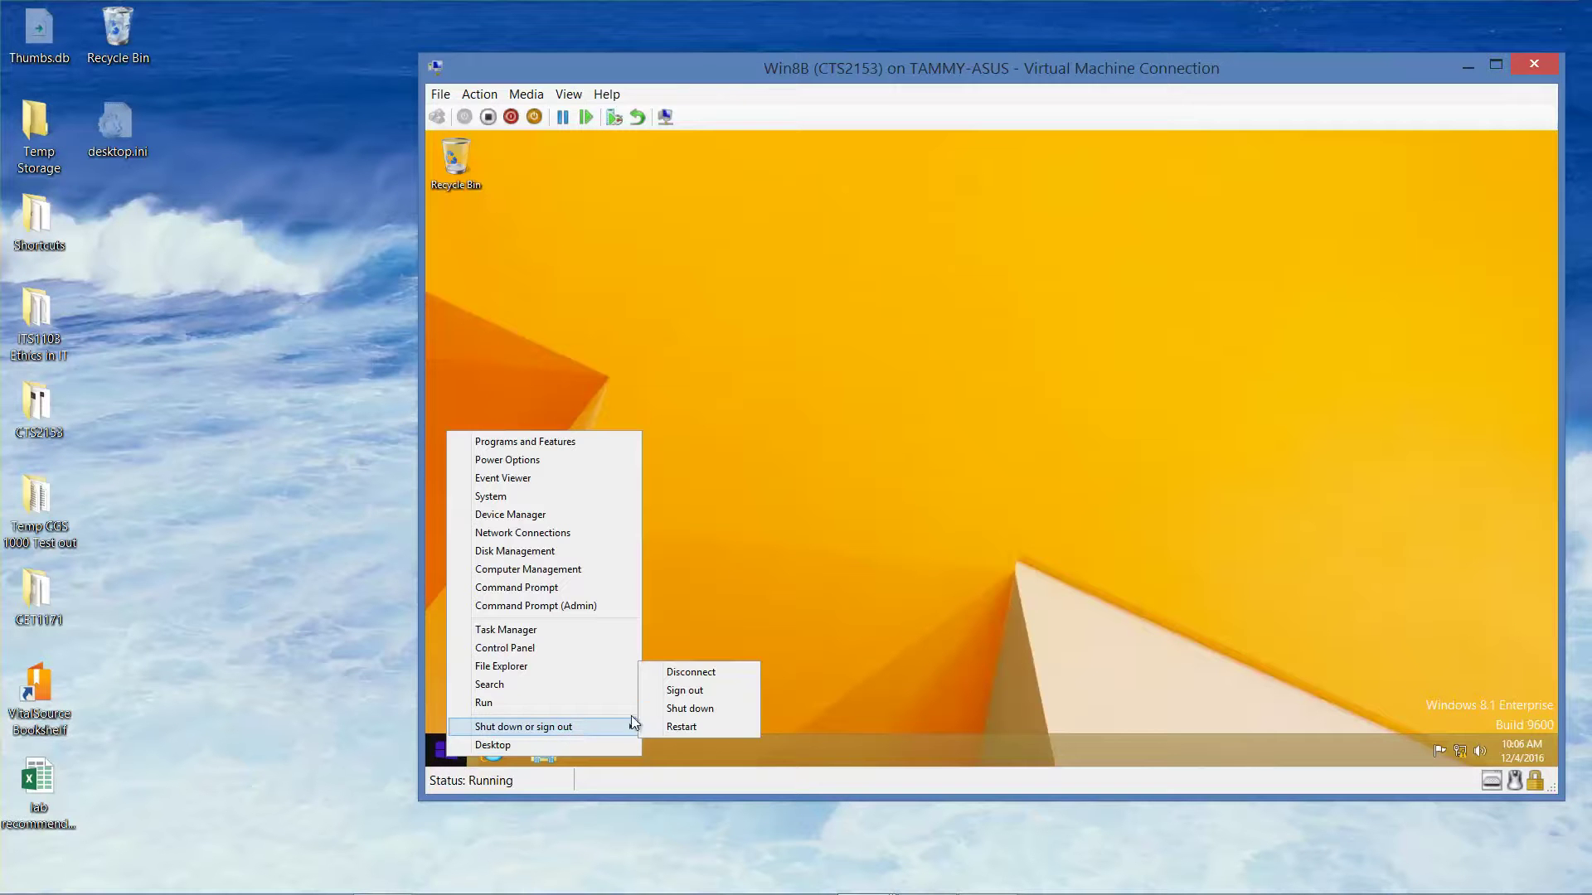
pyautogui.click(700, 690)
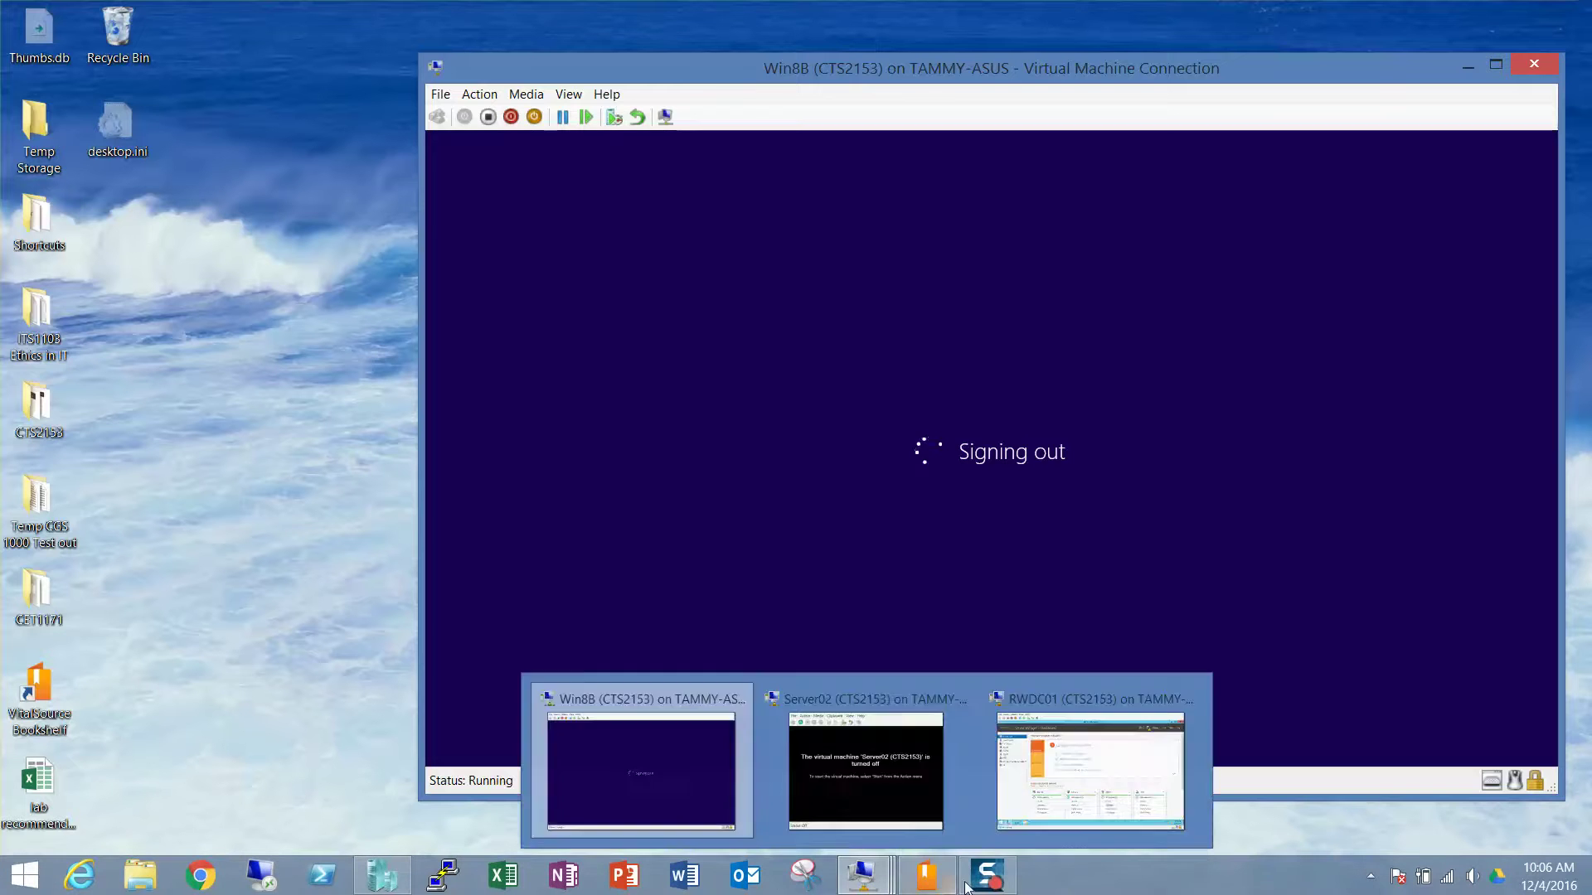
pyautogui.moveTo(993, 885)
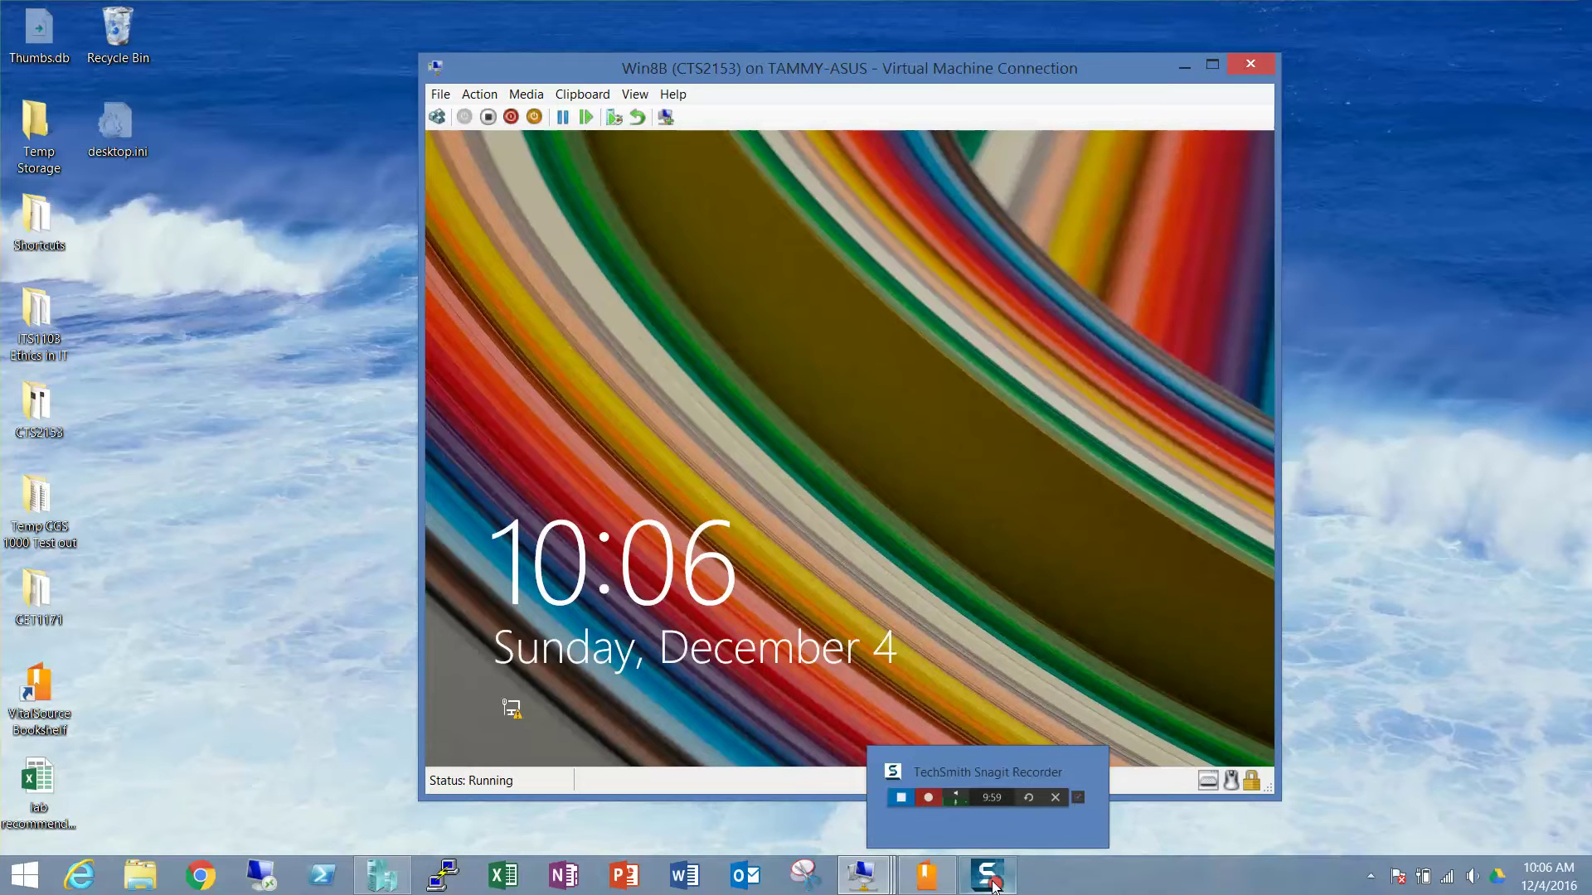
pyautogui.click(1185, 71)
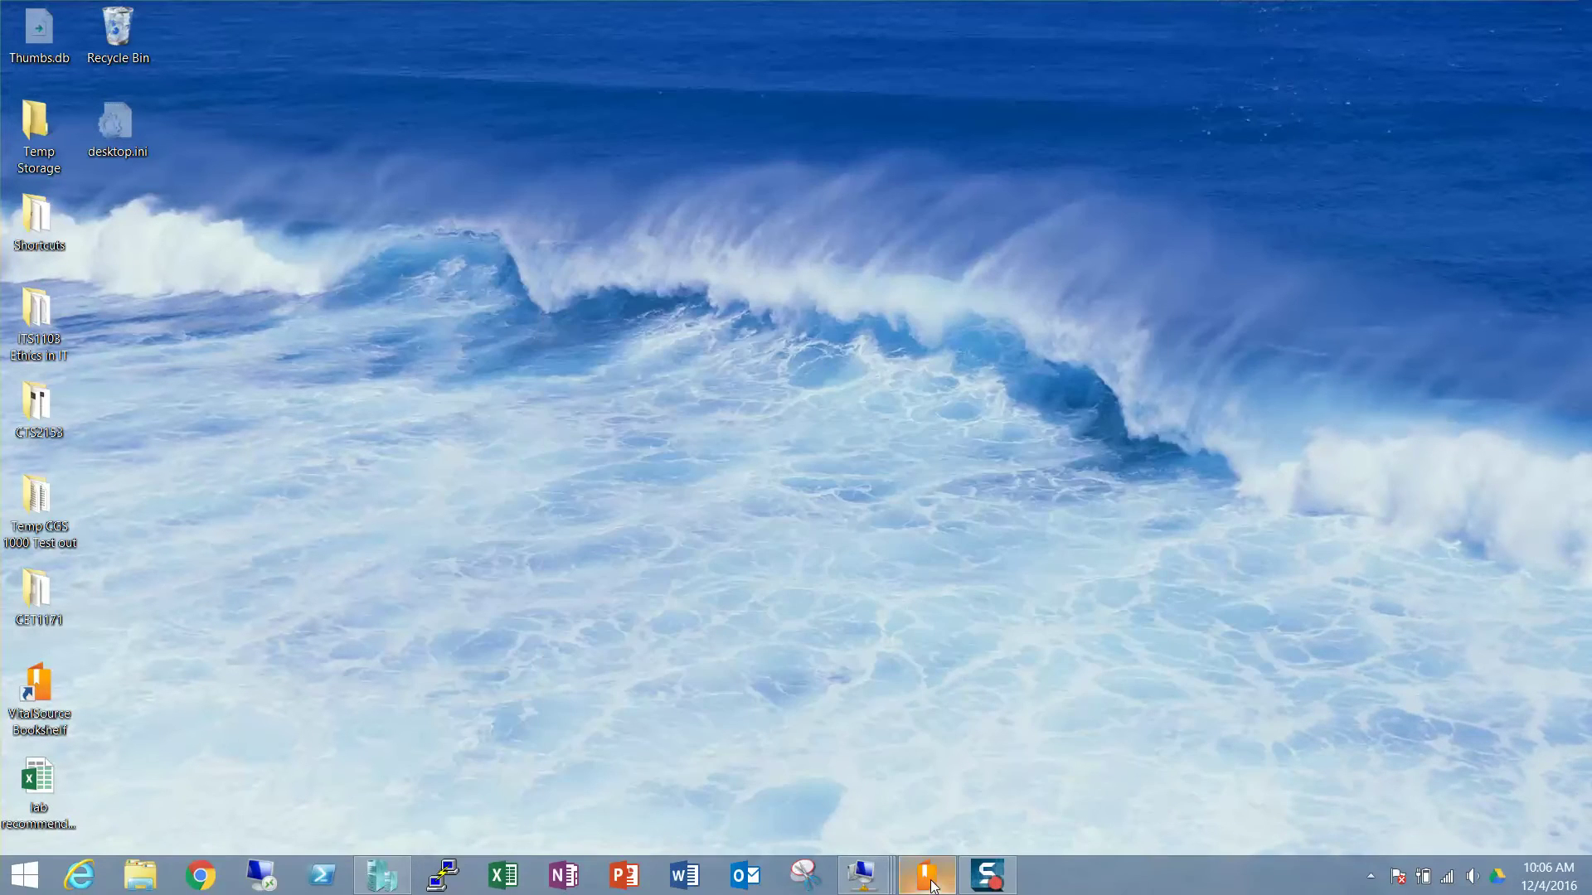